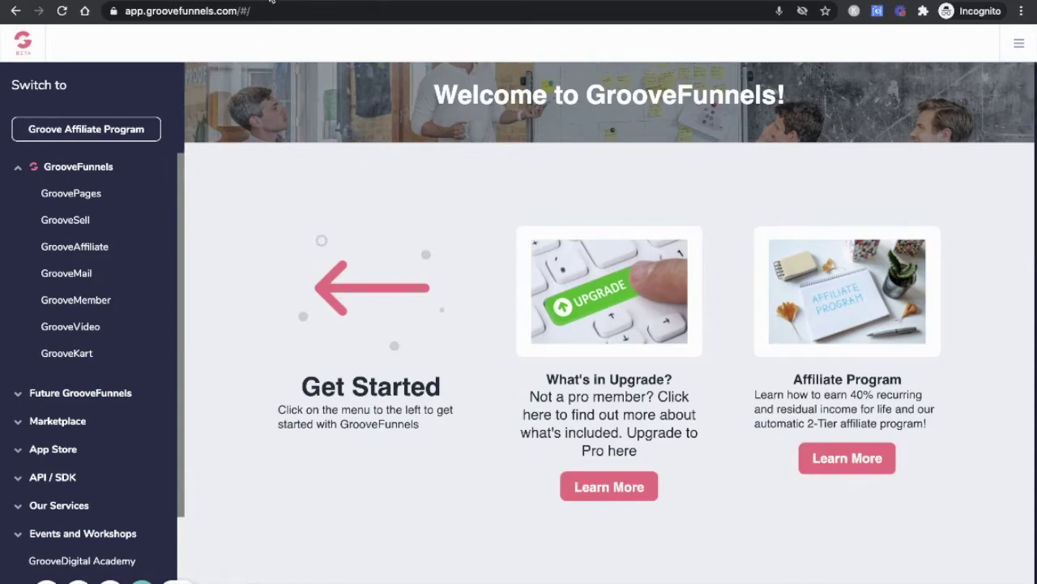
Open the GrooveTube Academy site from GroovePages for editing.
click(271, 2)
click(90, 202)
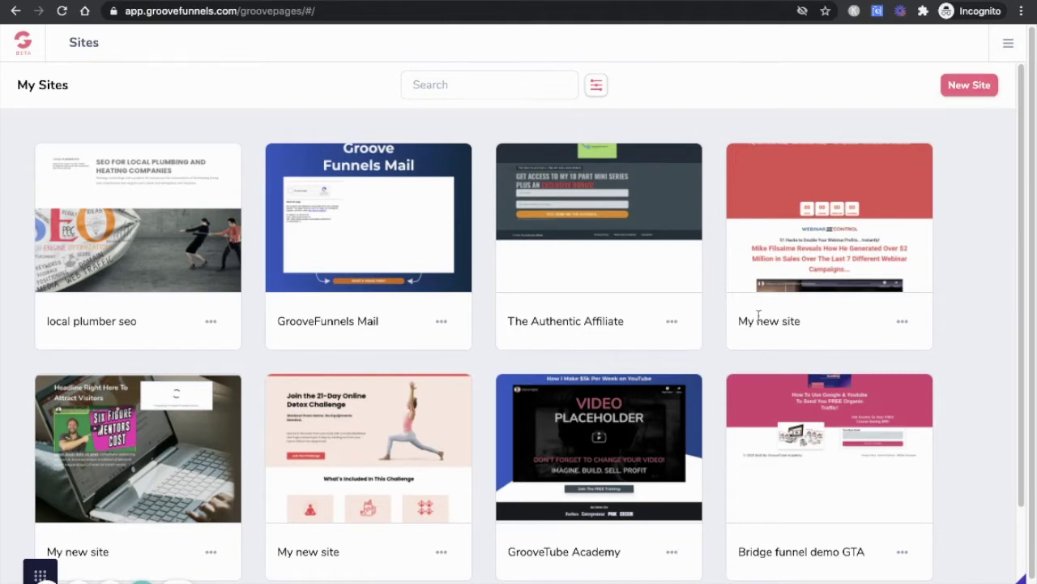
scroll(737, 310, down, 3)
click(672, 362)
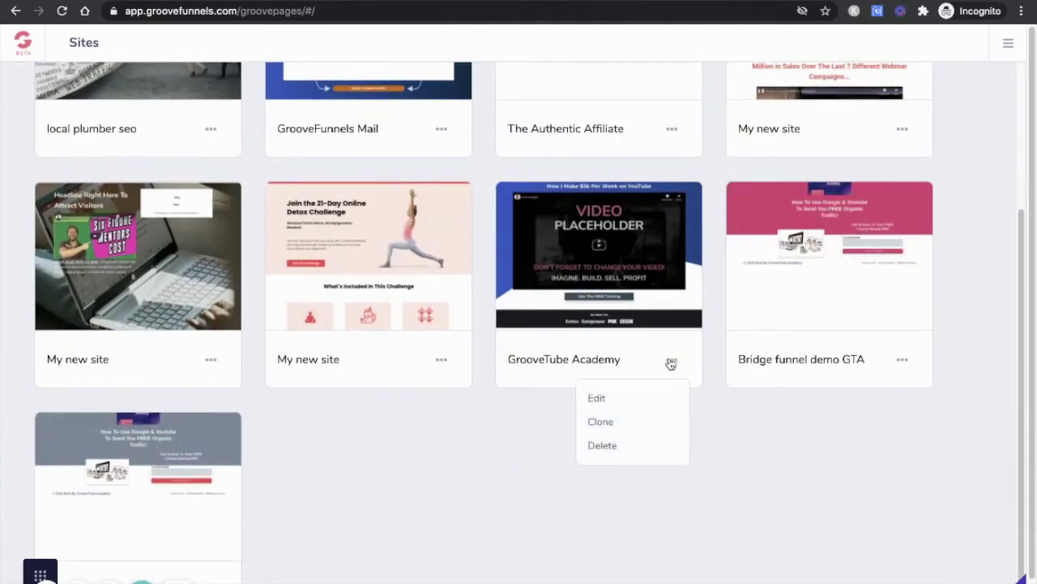
click(603, 399)
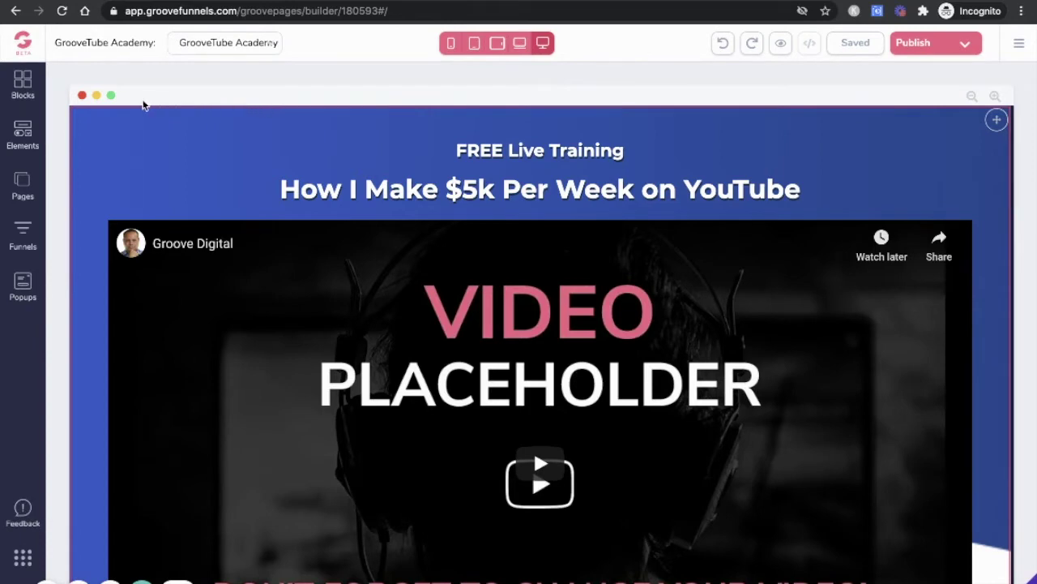
Add a new blank-canvas page to Funnel 1, starting from scratch.
click(24, 235)
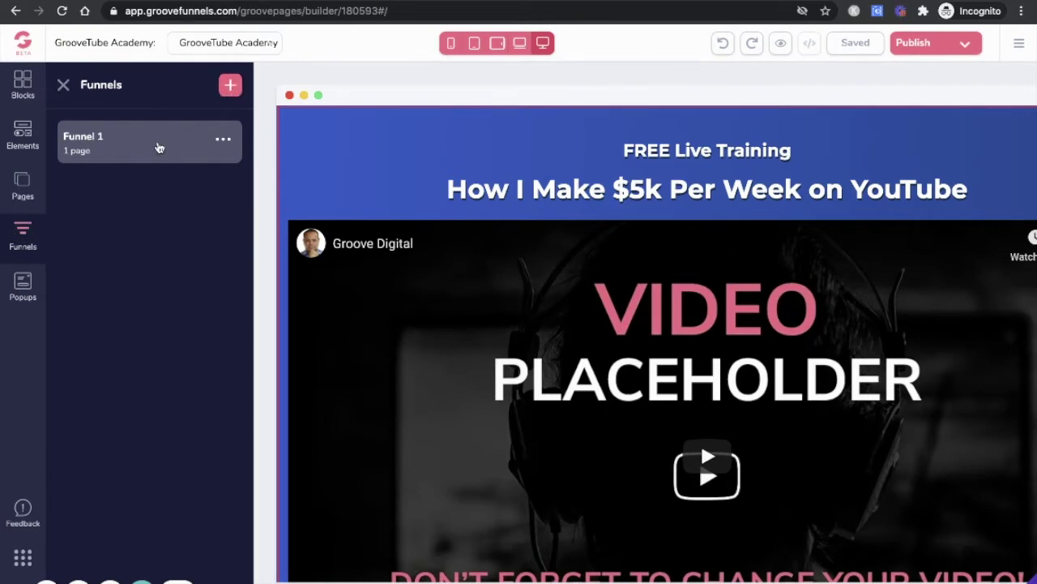
click(119, 151)
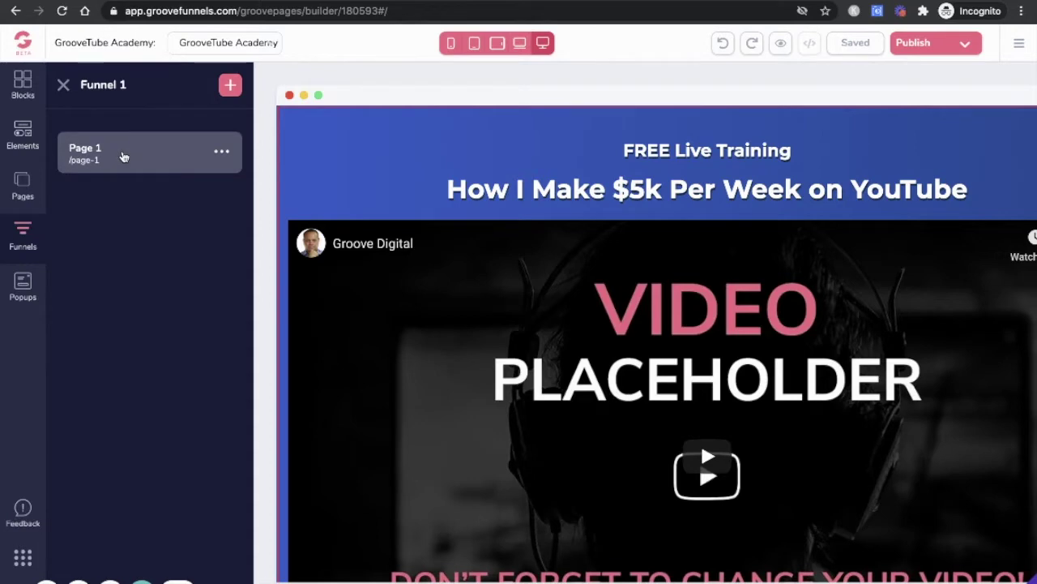
click(123, 156)
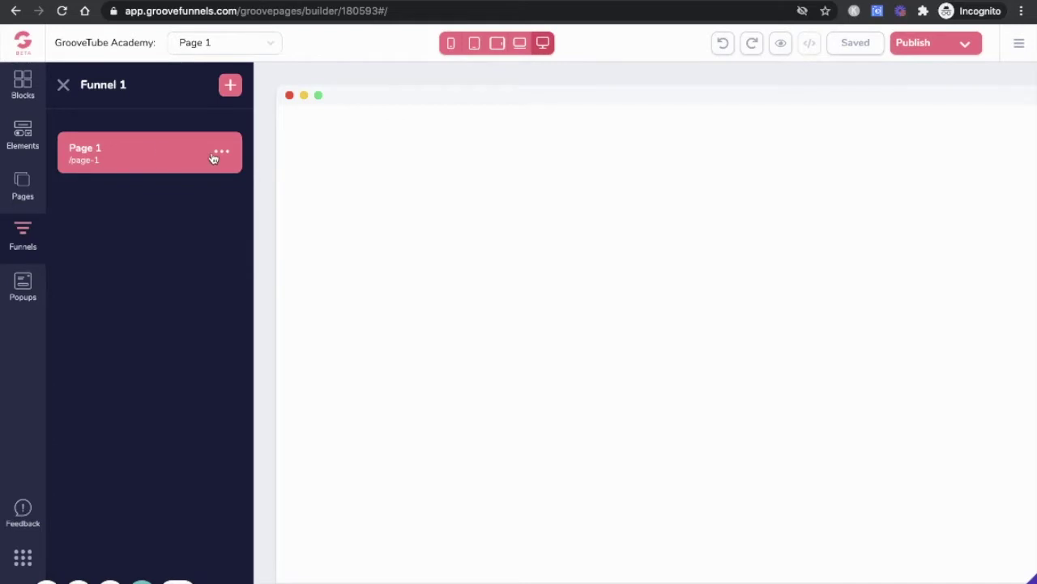
click(231, 88)
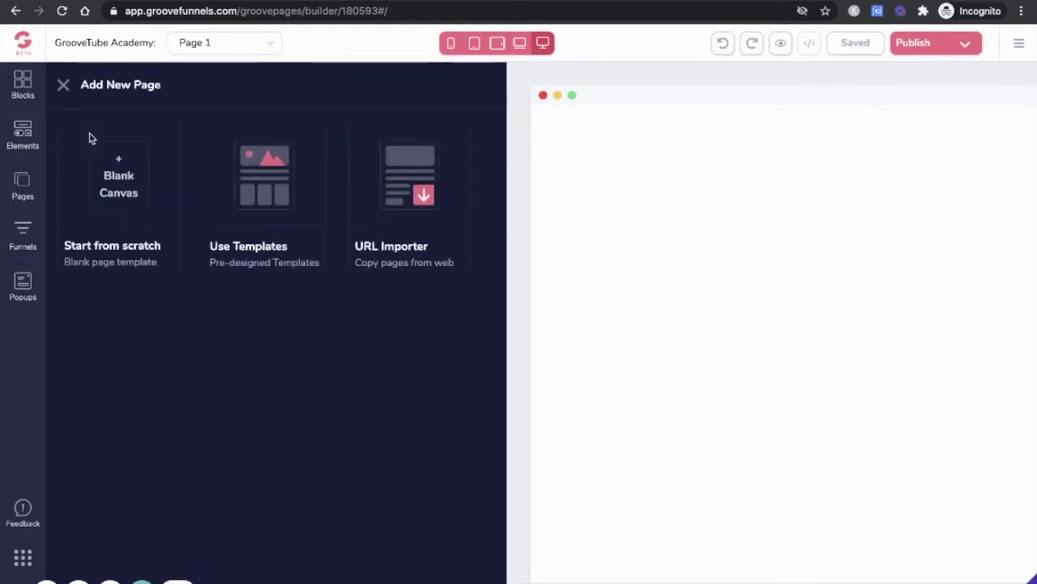
click(280, 203)
scroll(304, 346, down, 1)
scroll(305, 345, up, 1)
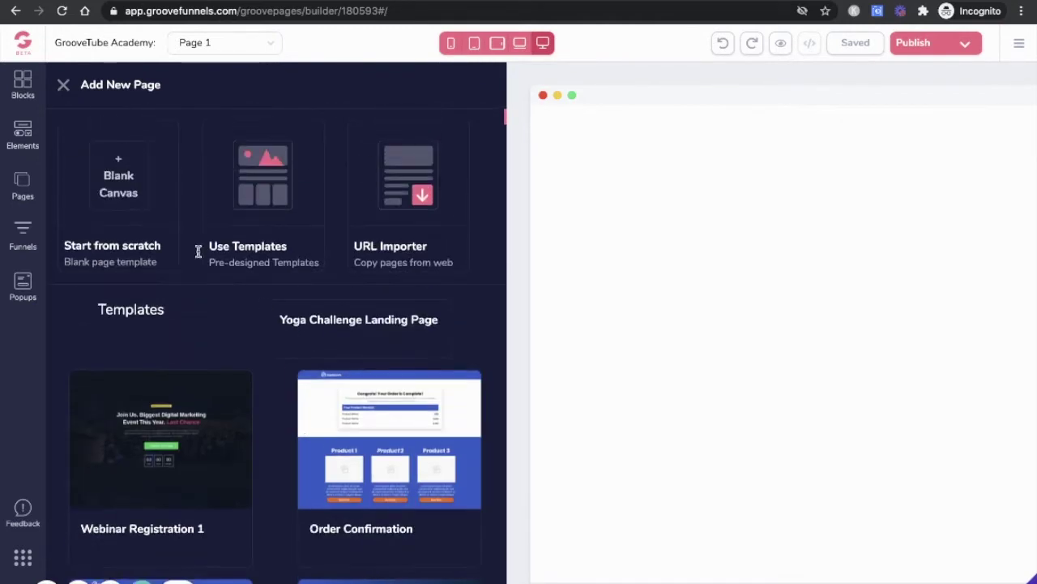
click(137, 209)
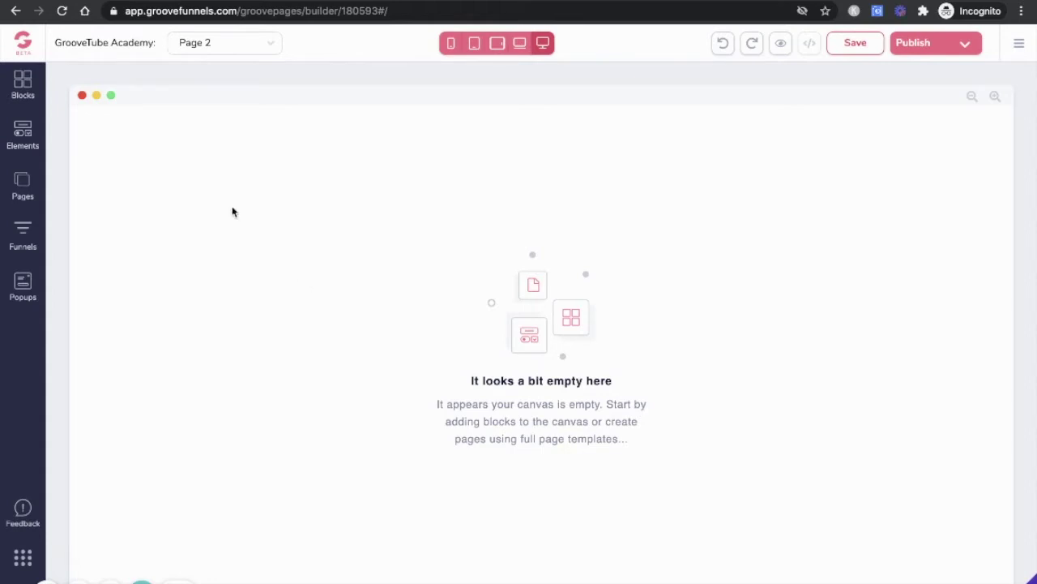
Place an empty container wireframe block on the blank page, consulting the published opt-in page as reference.
click(29, 84)
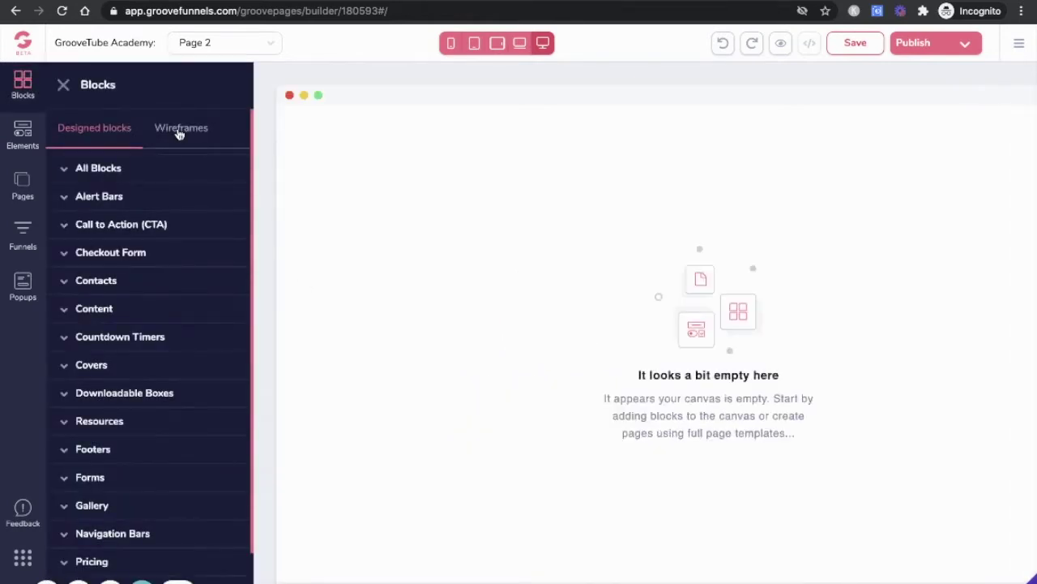
click(180, 131)
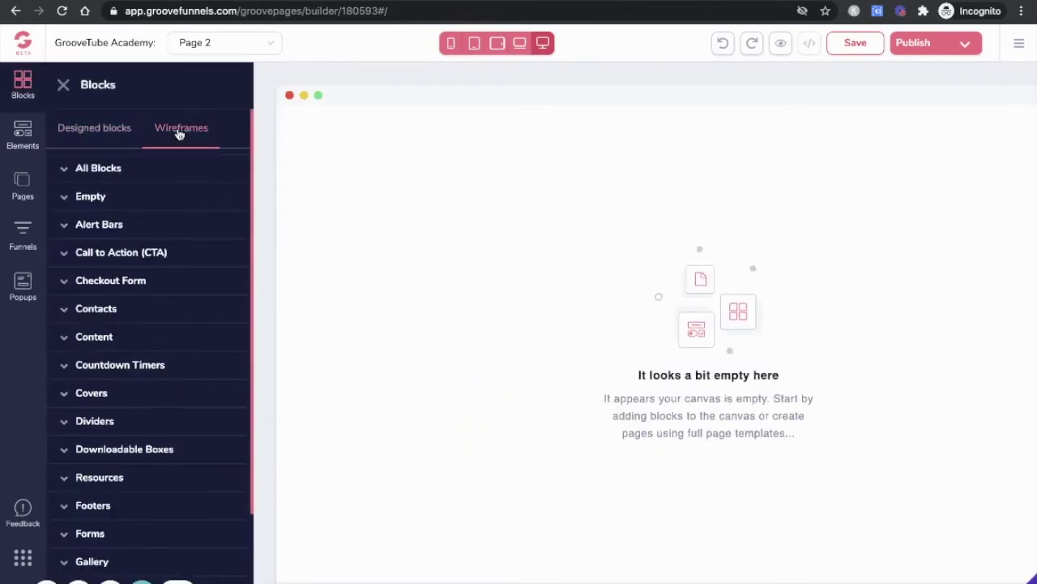
click(90, 197)
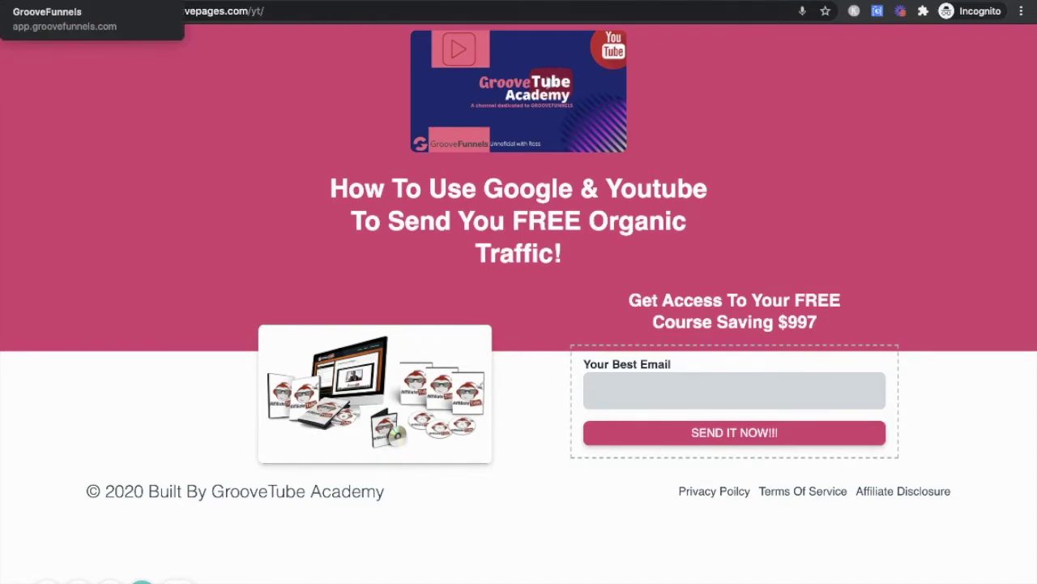
click(49, 1)
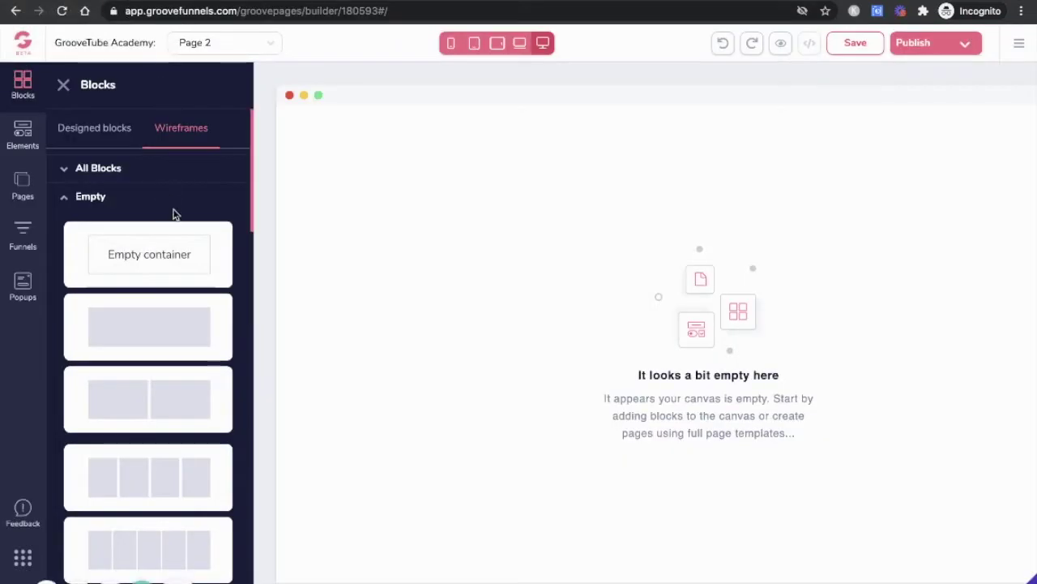
drag(151, 259, 516, 178)
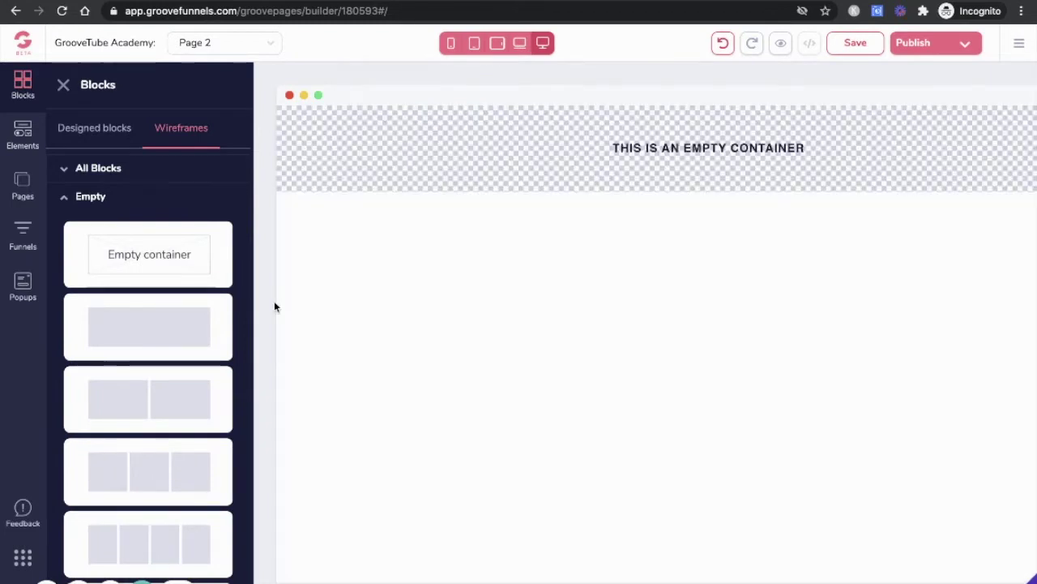
Add an image element in the empty container and an H1 heading directly beneath it.
click(23, 133)
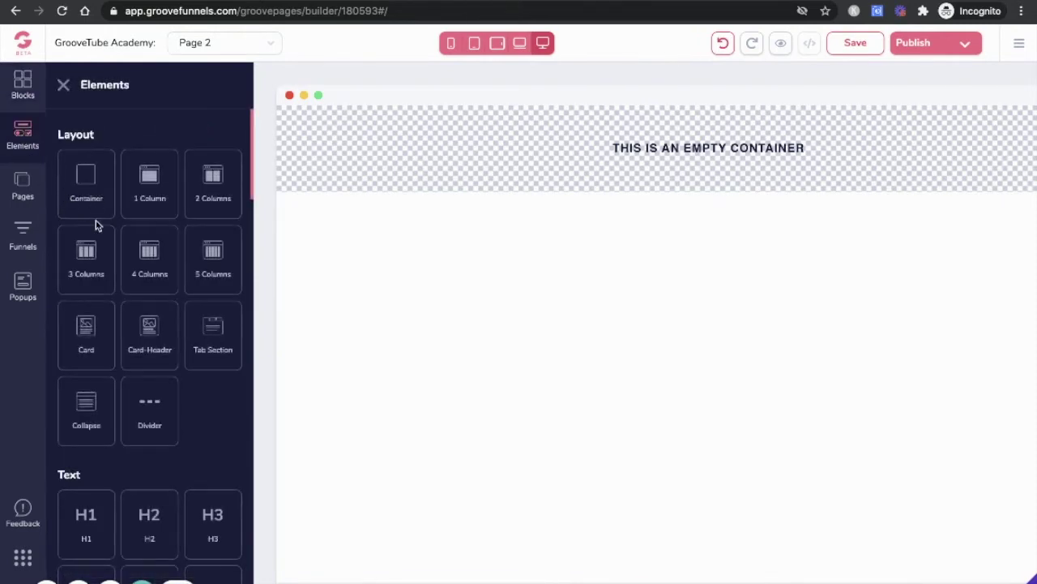
scroll(128, 316, down, 5)
scroll(129, 316, down, 10)
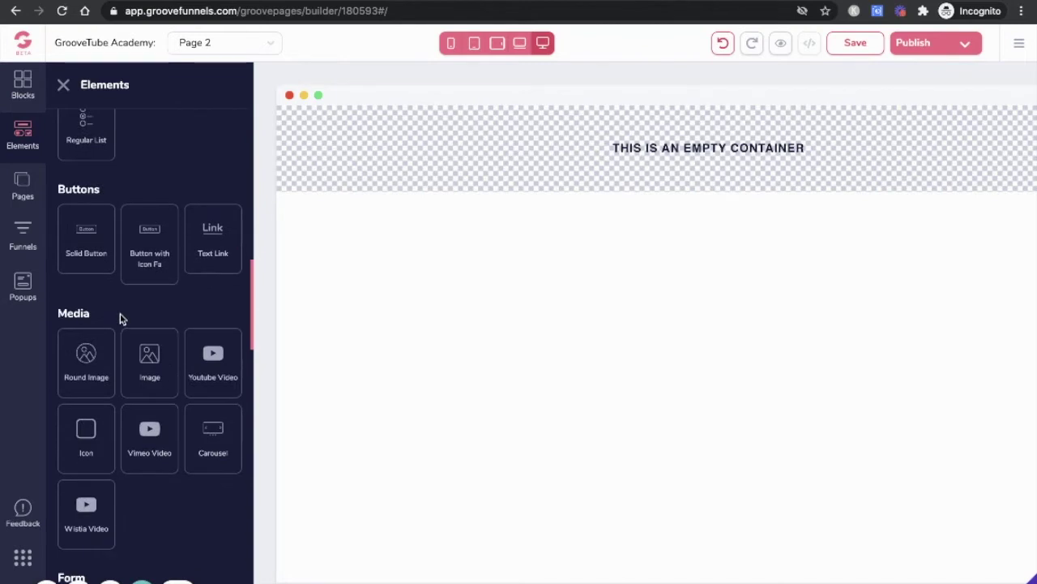
drag(138, 255, 440, 141)
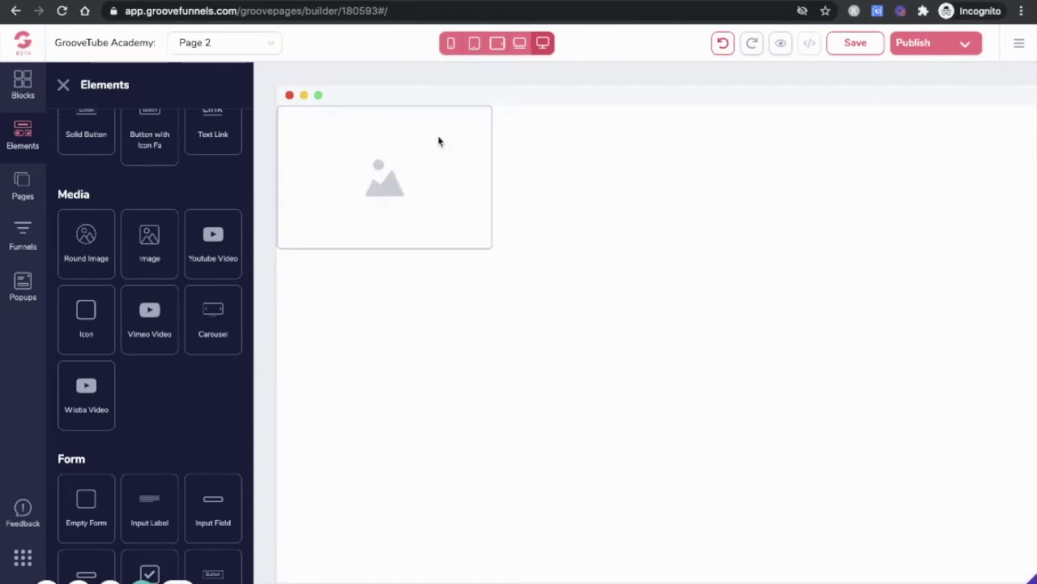
scroll(131, 333, up, 10)
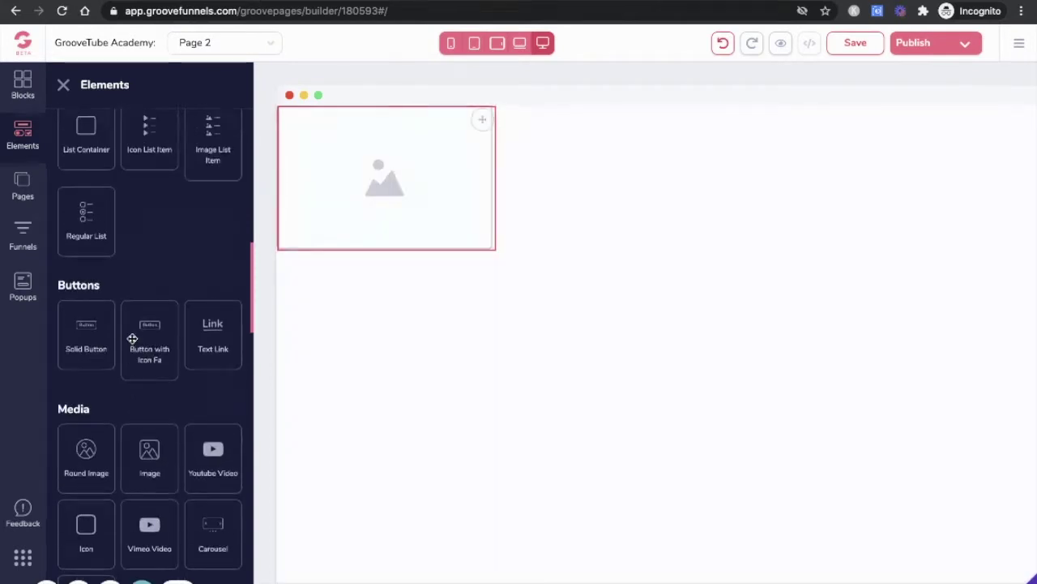
drag(81, 290, 405, 273)
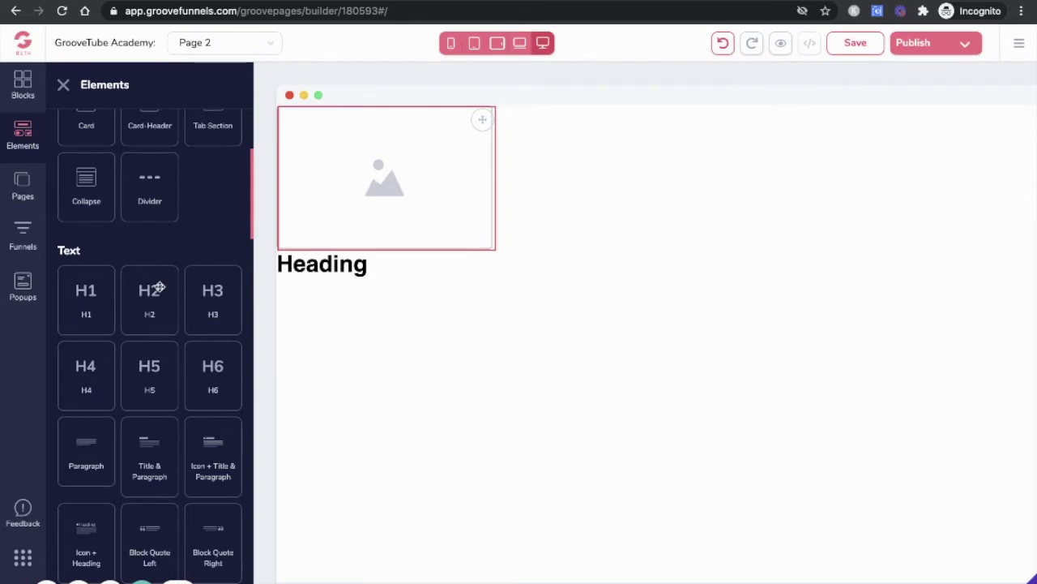
Insert a 2 Columns layout beneath the heading, comparing it with the published opt-in page.
scroll(159, 287, down, 6)
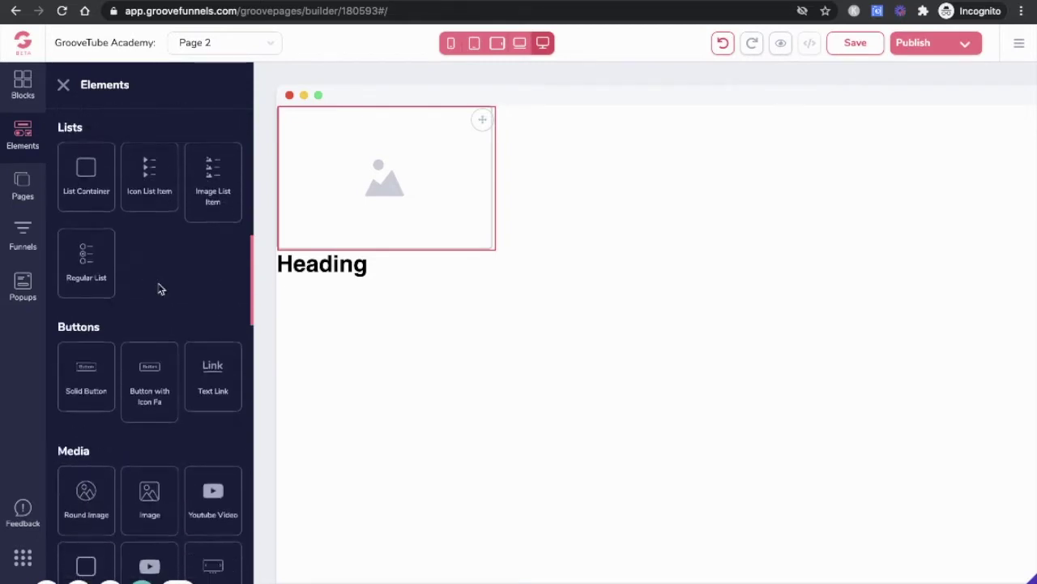
scroll(159, 287, up, 9)
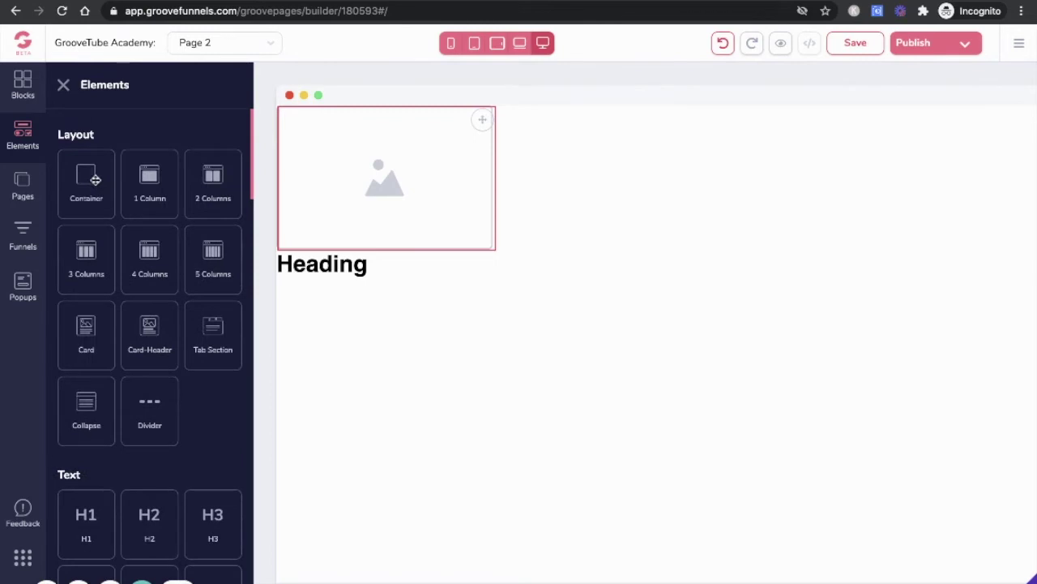
drag(209, 192, 709, 345)
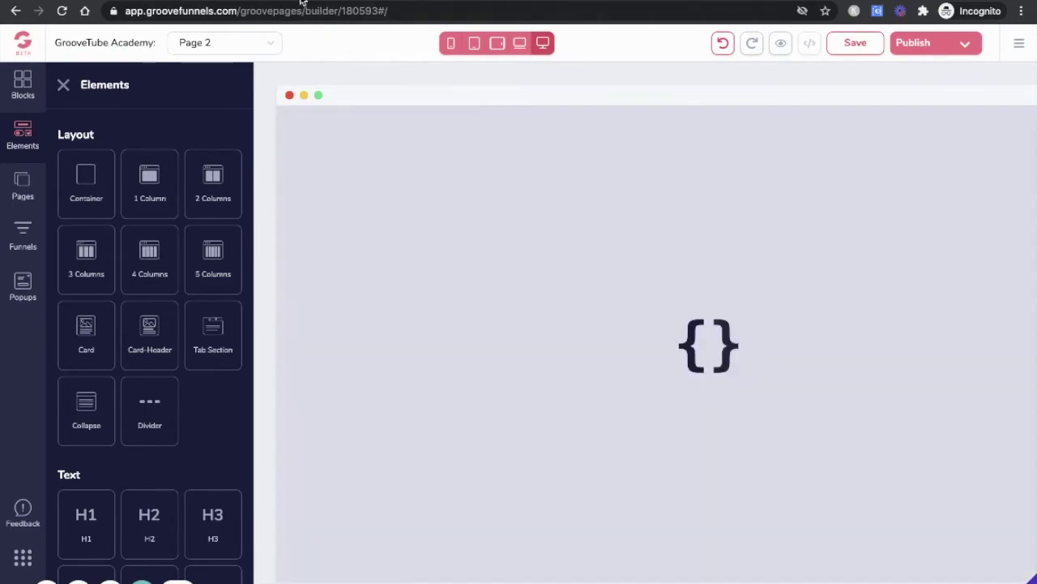
click(305, 3)
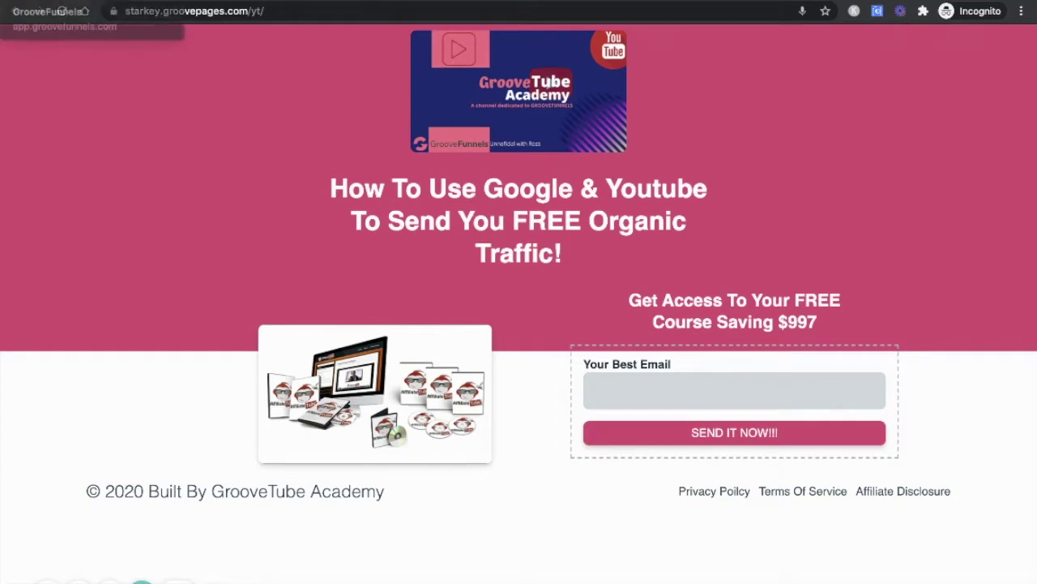
click(111, 2)
click(296, 235)
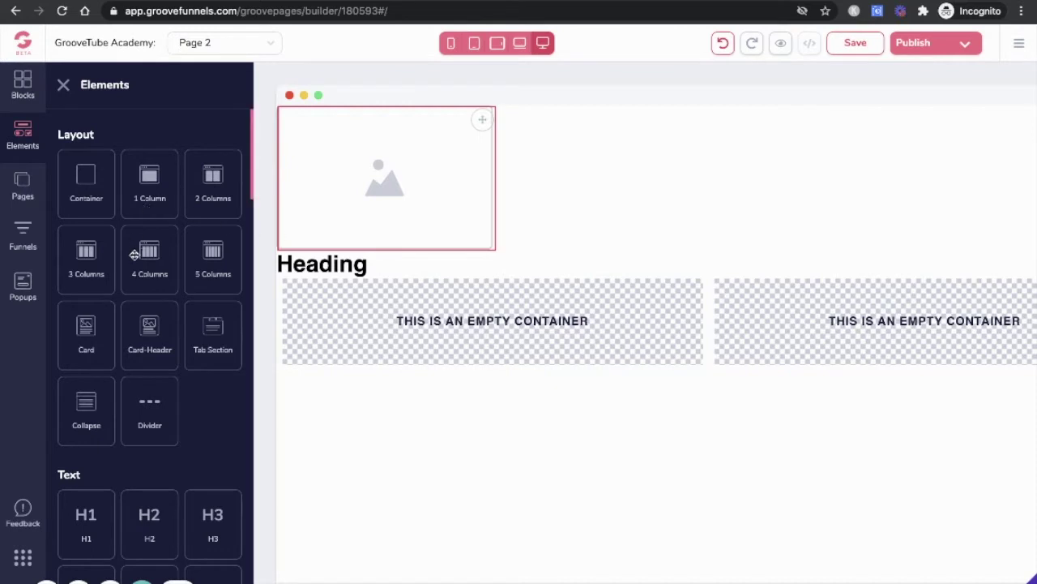
Add an image element to the first column of the two-column layout.
scroll(138, 357, down, 8)
scroll(134, 357, down, 5)
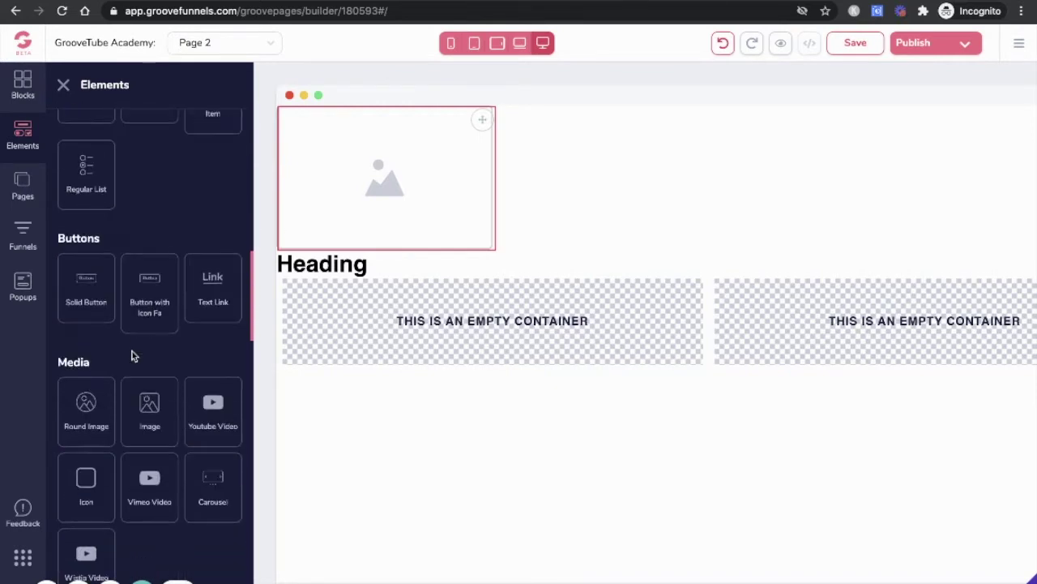
drag(147, 363, 558, 331)
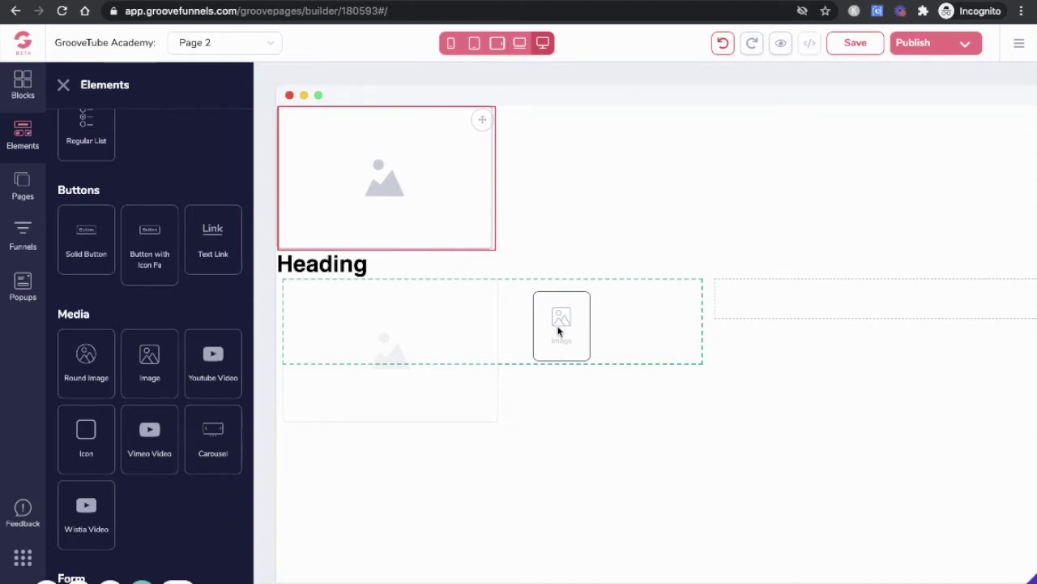
drag(558, 331, 557, 330)
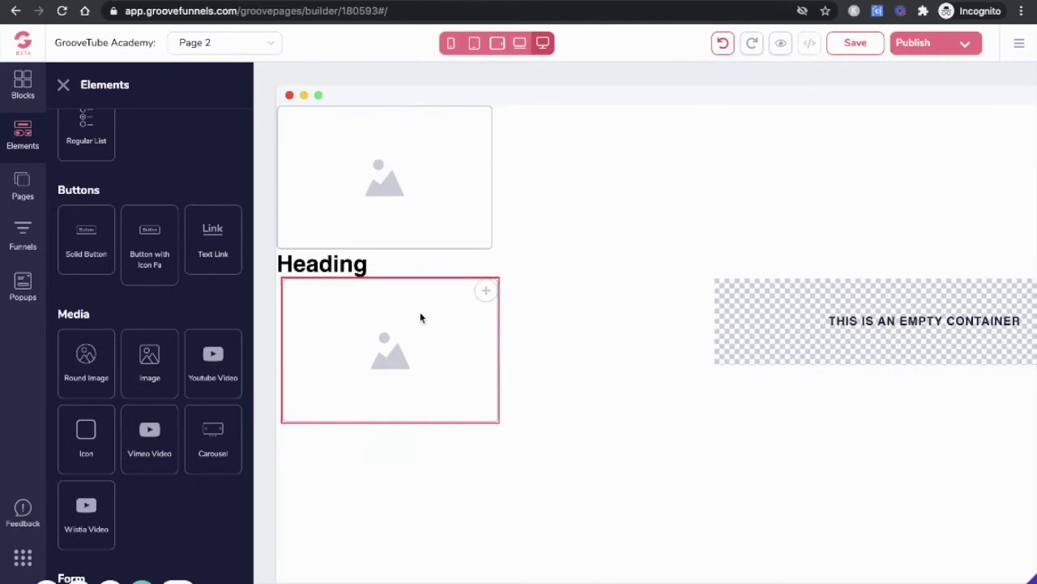
Build a form in the second column with an input field, an input label above it, and a submit button below.
scroll(167, 319, down, 5)
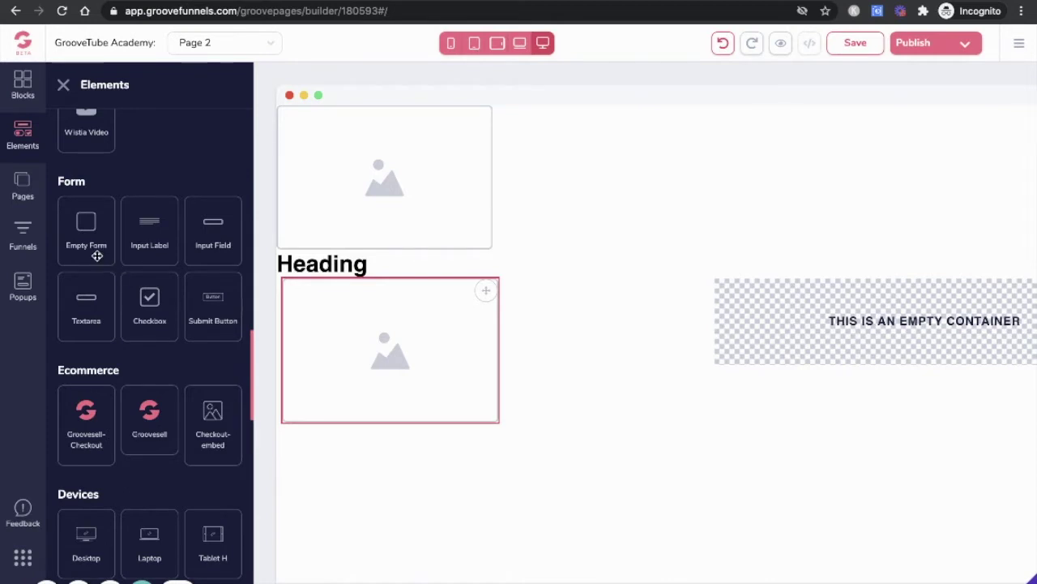
drag(86, 228, 944, 353)
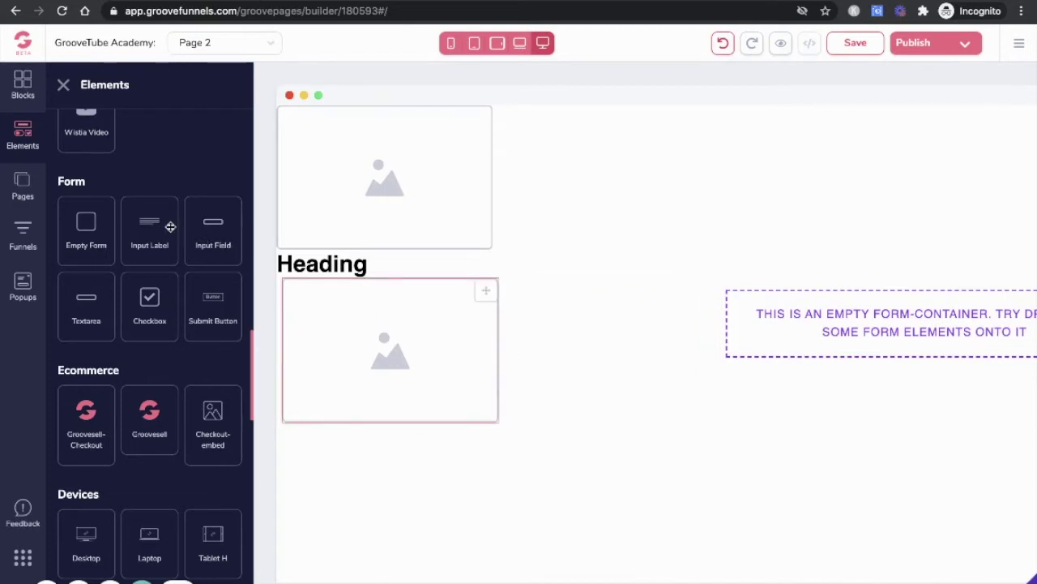
drag(200, 230, 835, 310)
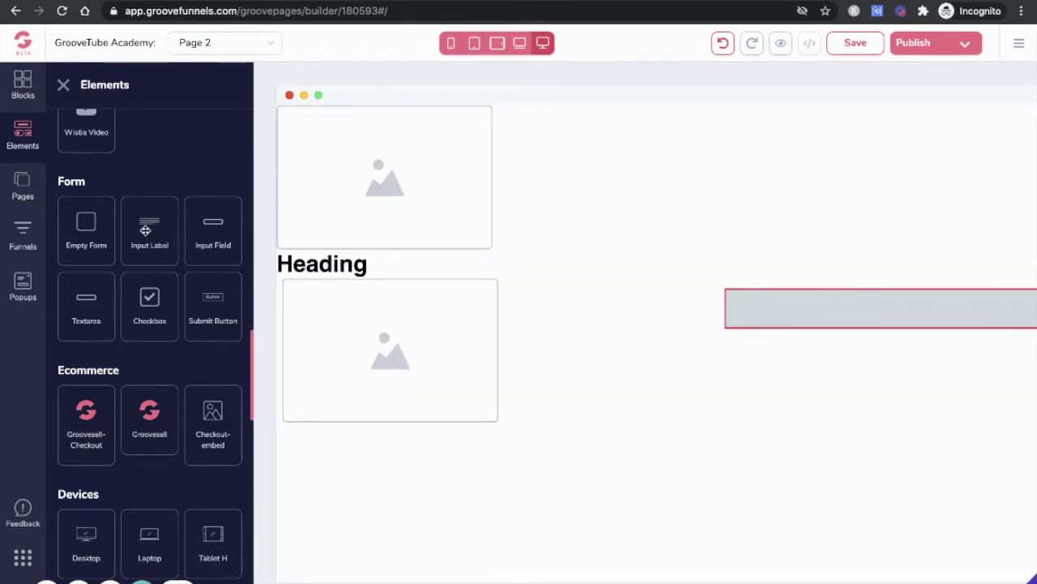
drag(145, 230, 786, 301)
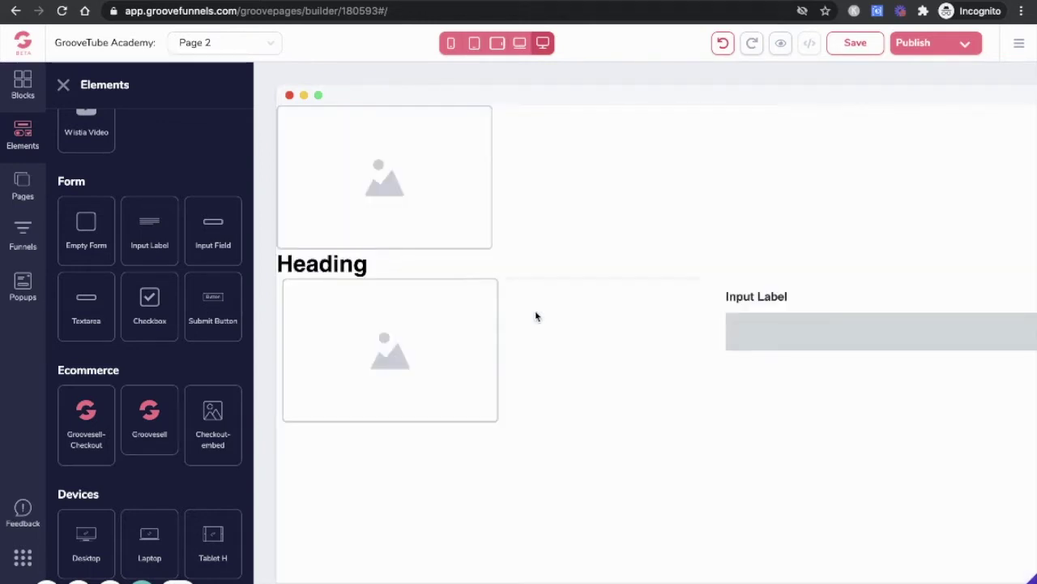
drag(229, 327, 754, 367)
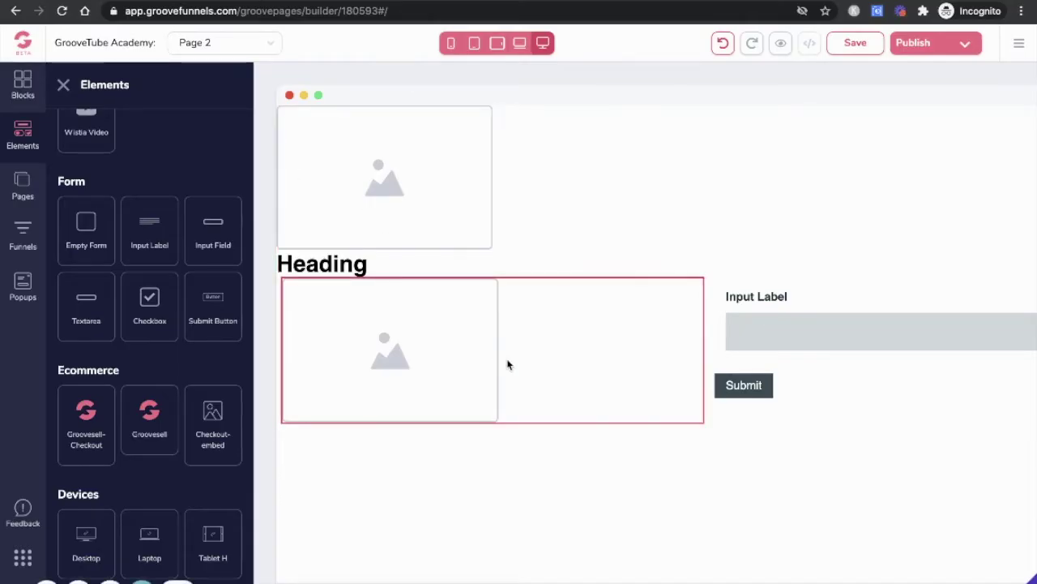
Move the submit button inside the form so it sits directly beneath the input field, aligned with the field's edge.
click(735, 385)
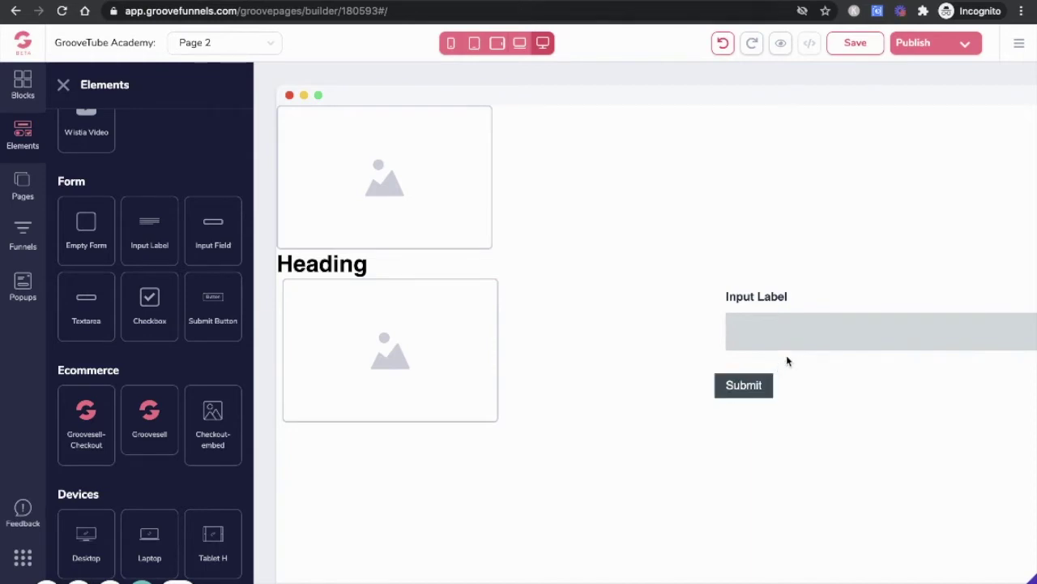
click(787, 356)
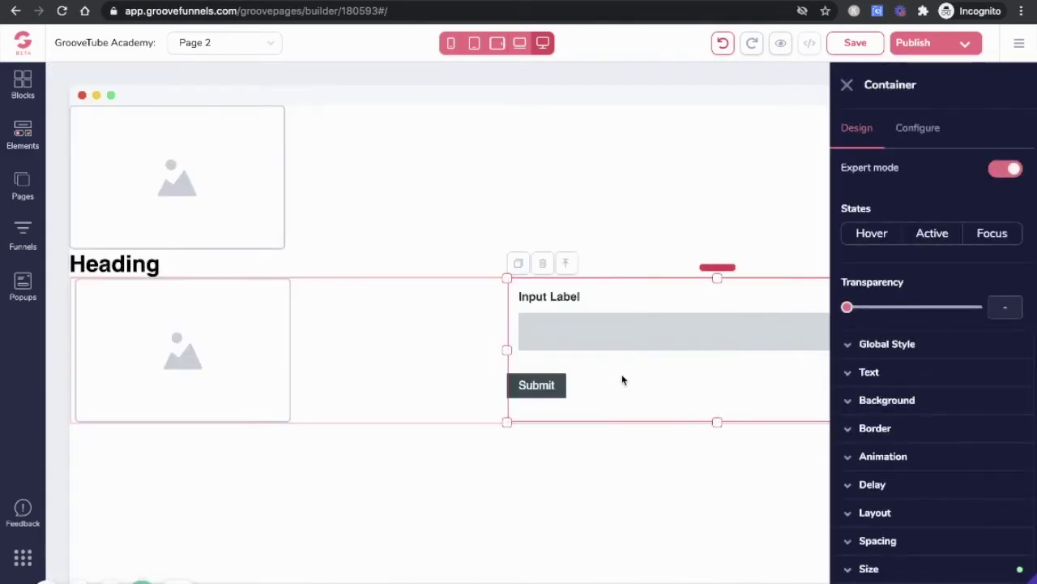
click(565, 387)
drag(554, 378, 711, 372)
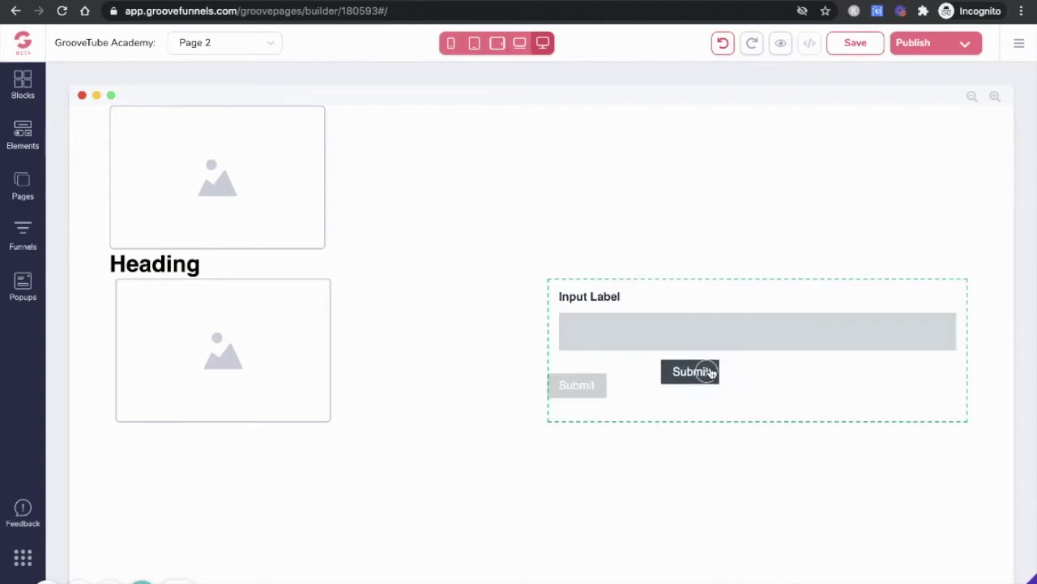
drag(710, 372, 627, 354)
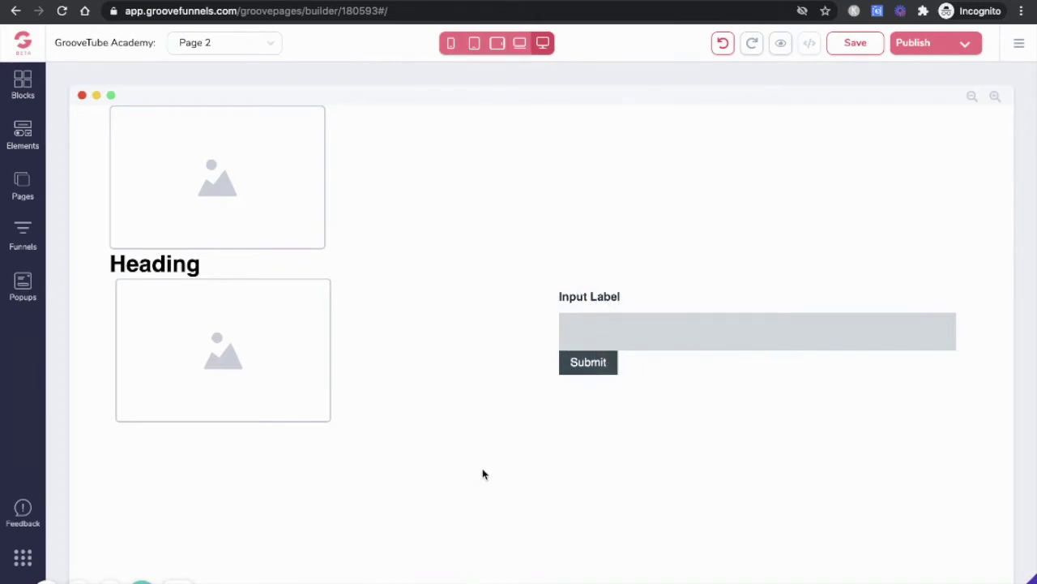
click(603, 357)
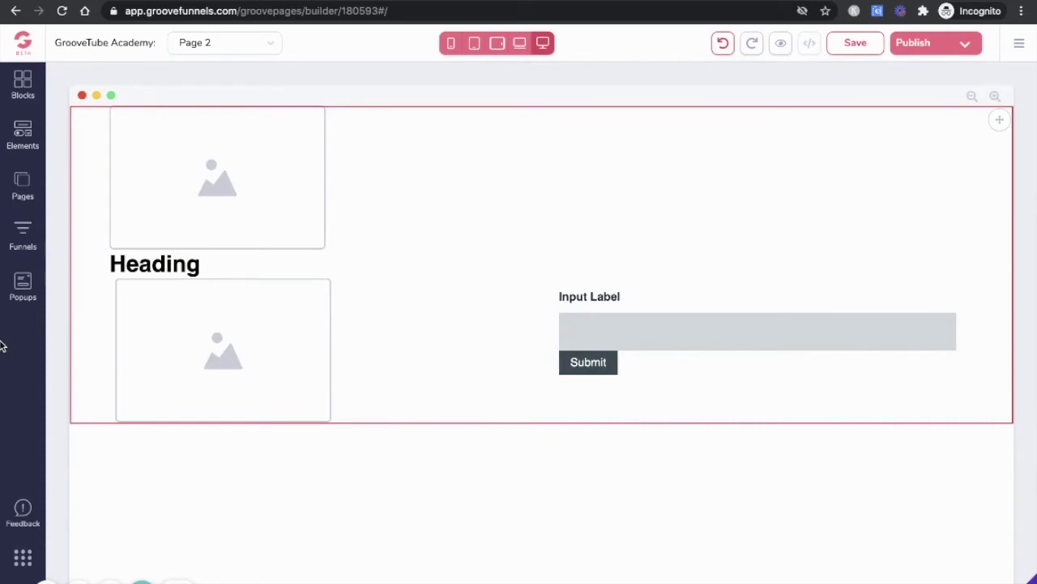
Add an H2 heading above the form in the second column.
click(23, 138)
scroll(97, 226, down, 3)
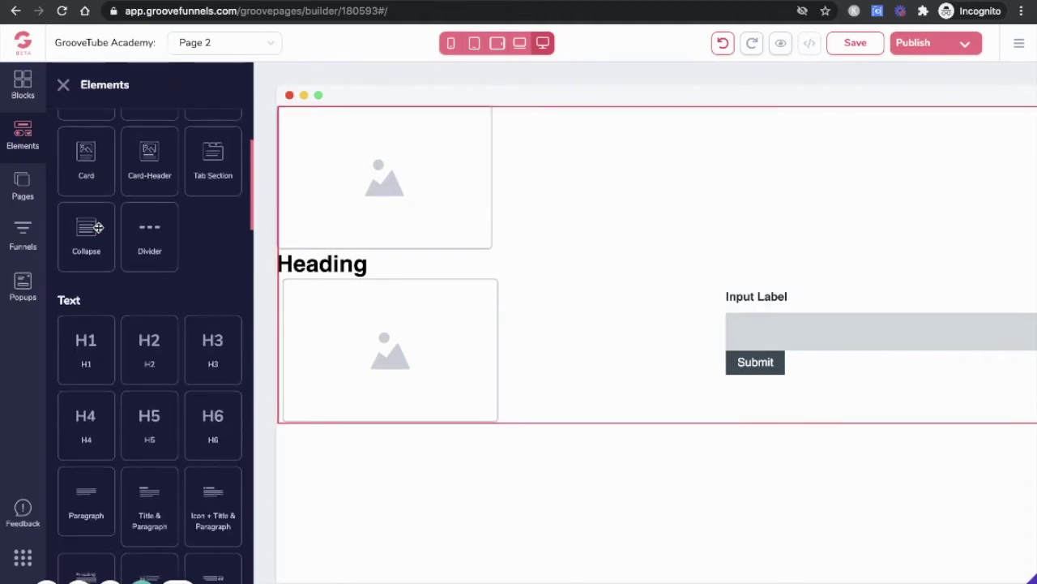
drag(151, 347, 760, 290)
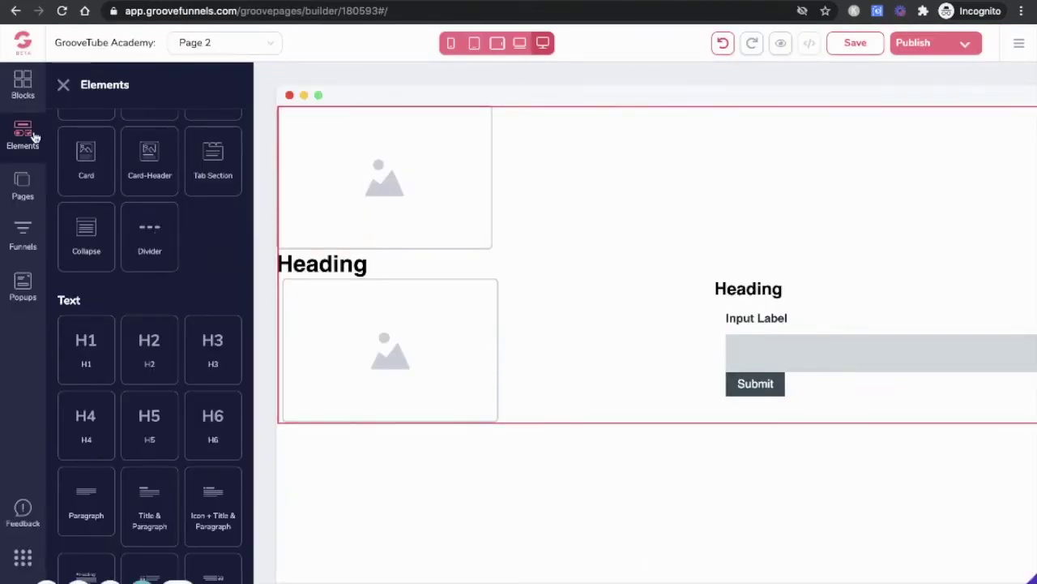
Insert the plain blue designed footer block beneath the two-column layout and compare it with the published opt-in page.
click(30, 82)
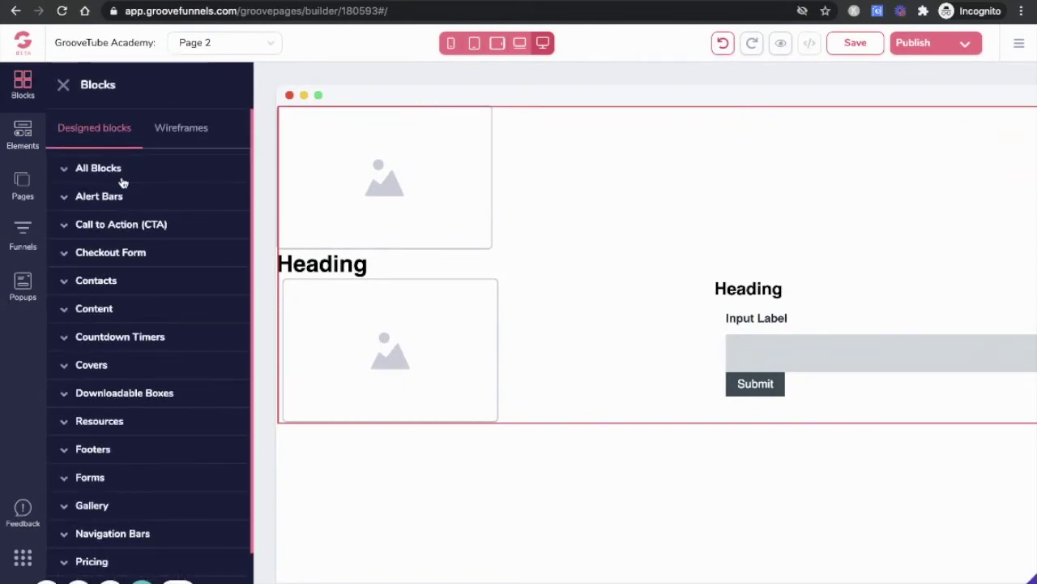
click(93, 448)
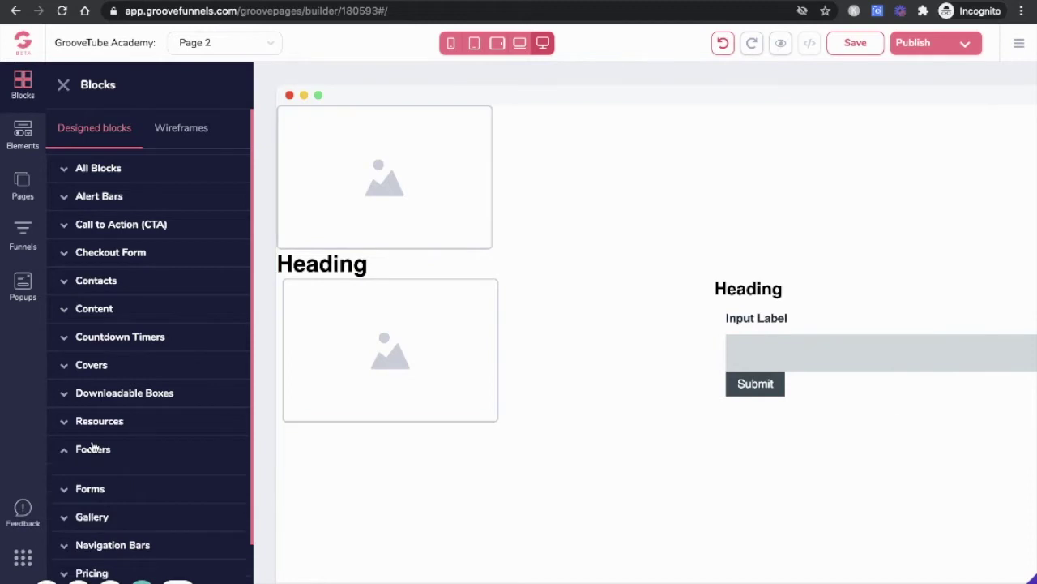
scroll(94, 448, down, 1)
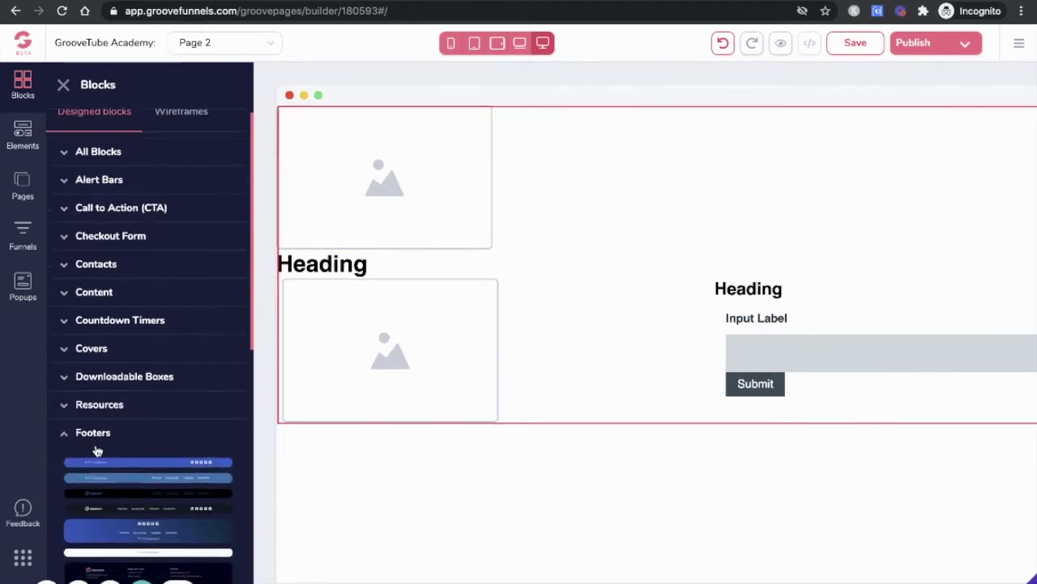
drag(142, 421, 697, 504)
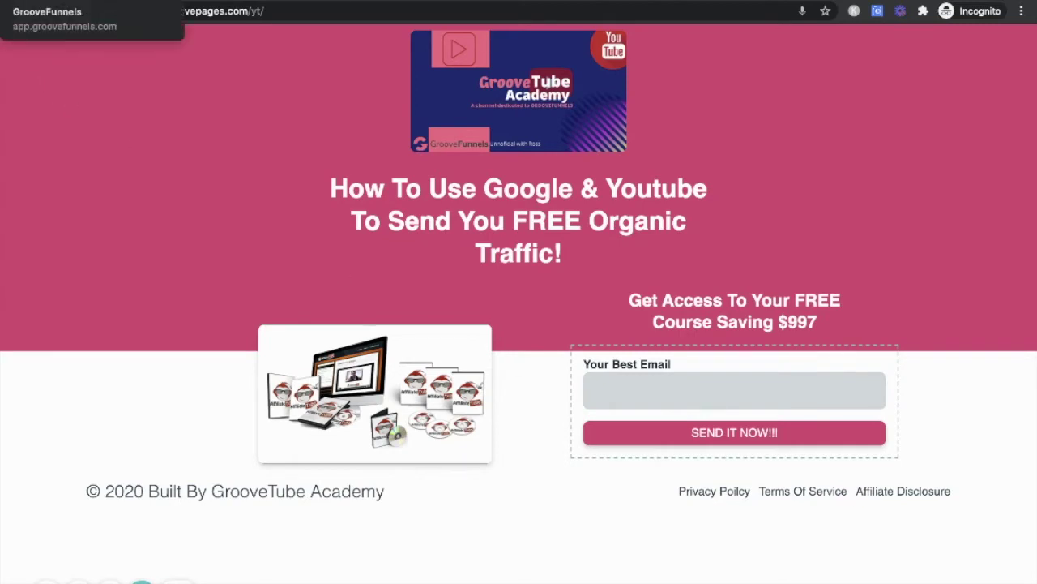
click(68, 1)
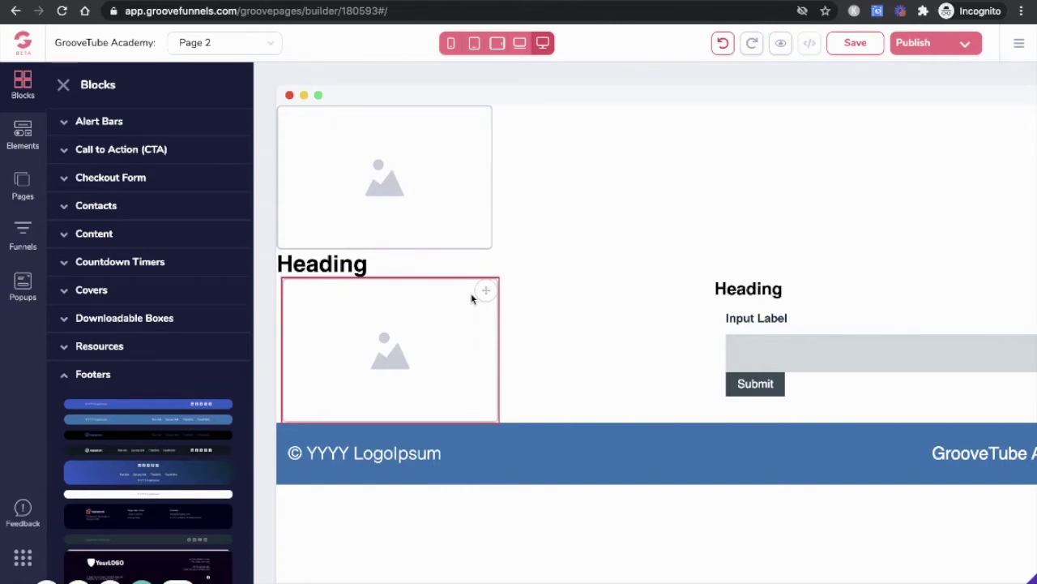
Add a text link element to the footer beside the GrooveTube Academy text.
click(22, 134)
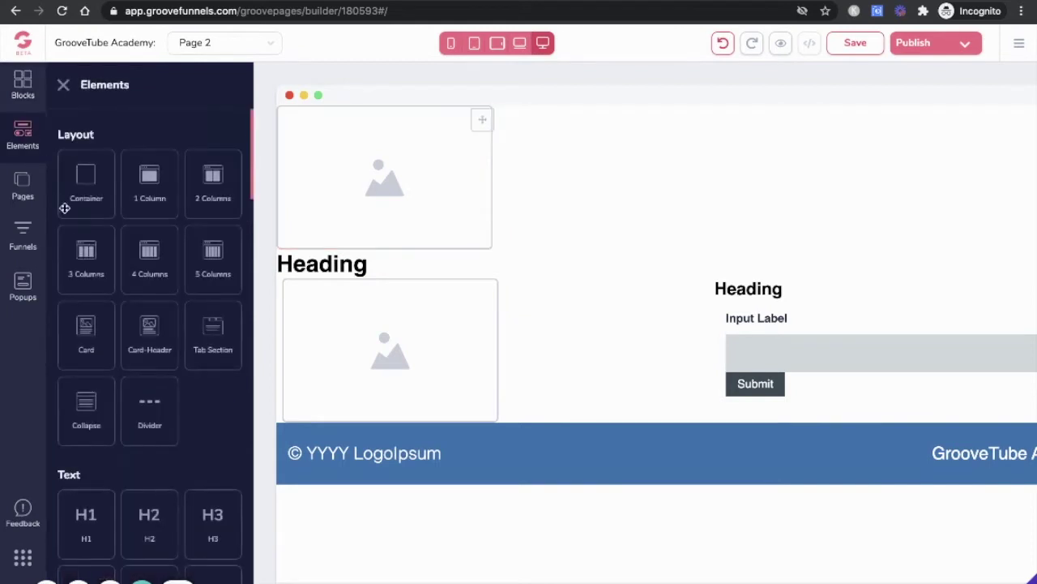
scroll(73, 230, down, 8)
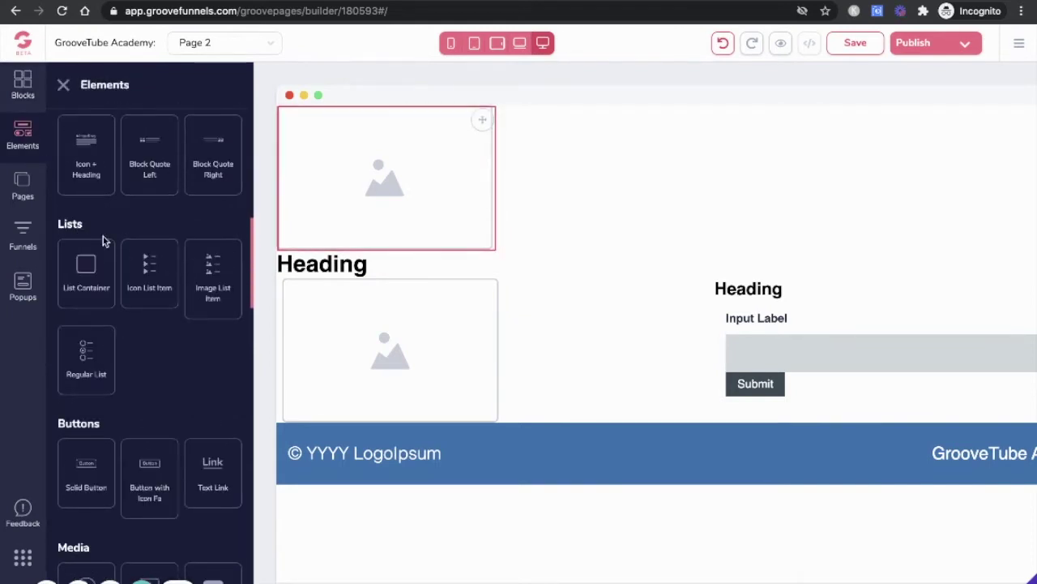
scroll(103, 236, down, 3)
drag(214, 284, 1005, 462)
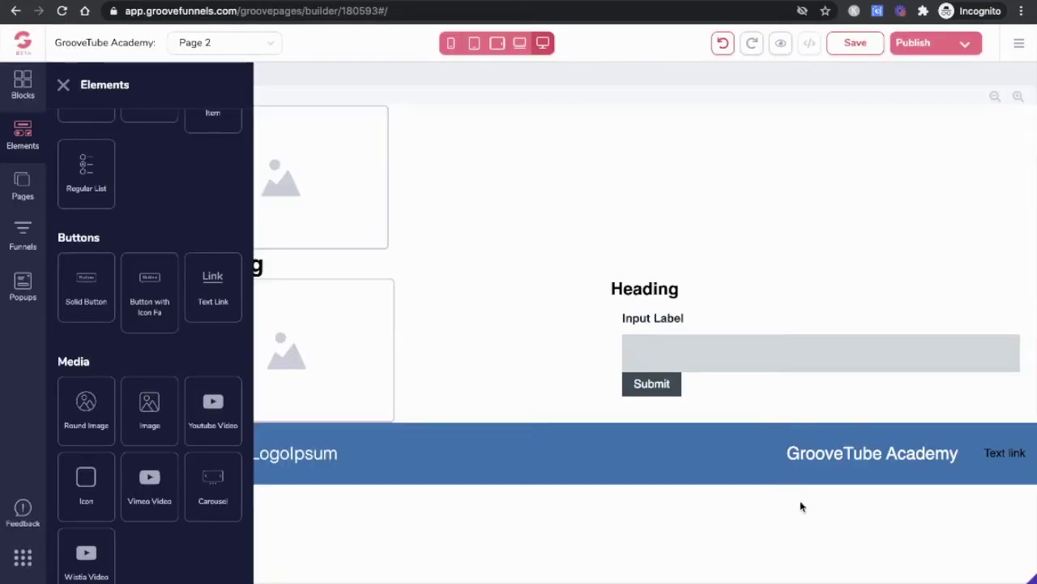
Delete the GrooveTube Academy text from the footer.
click(860, 458)
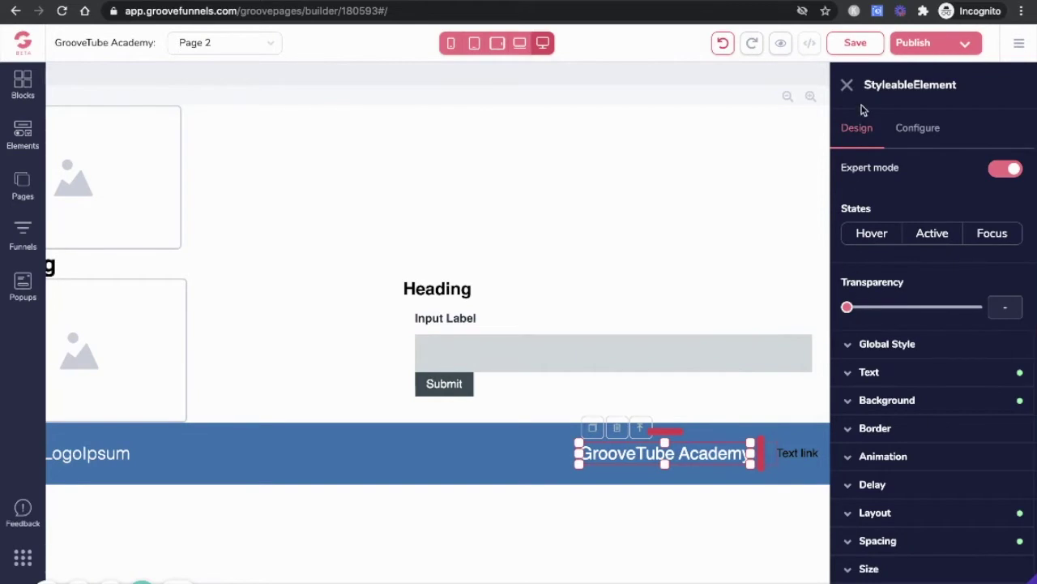
click(617, 427)
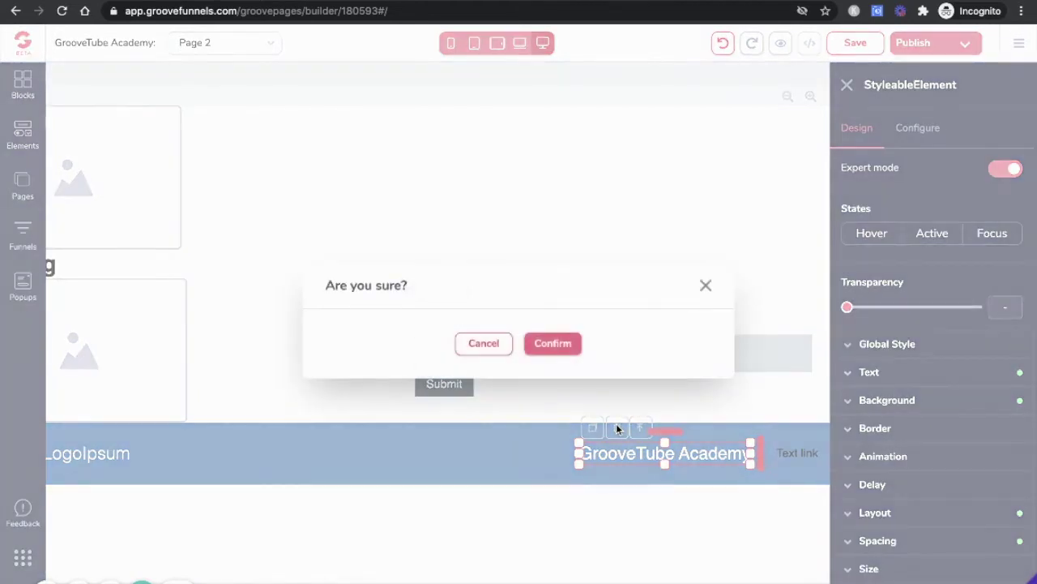
click(556, 347)
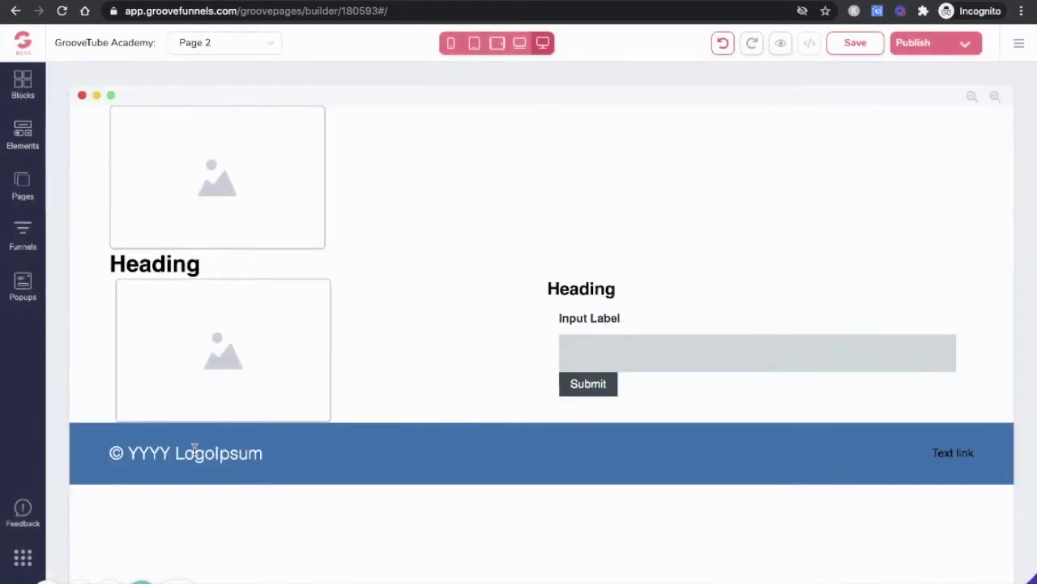
Look at the text settings of the footer's copyright line, close them and save the page.
click(194, 451)
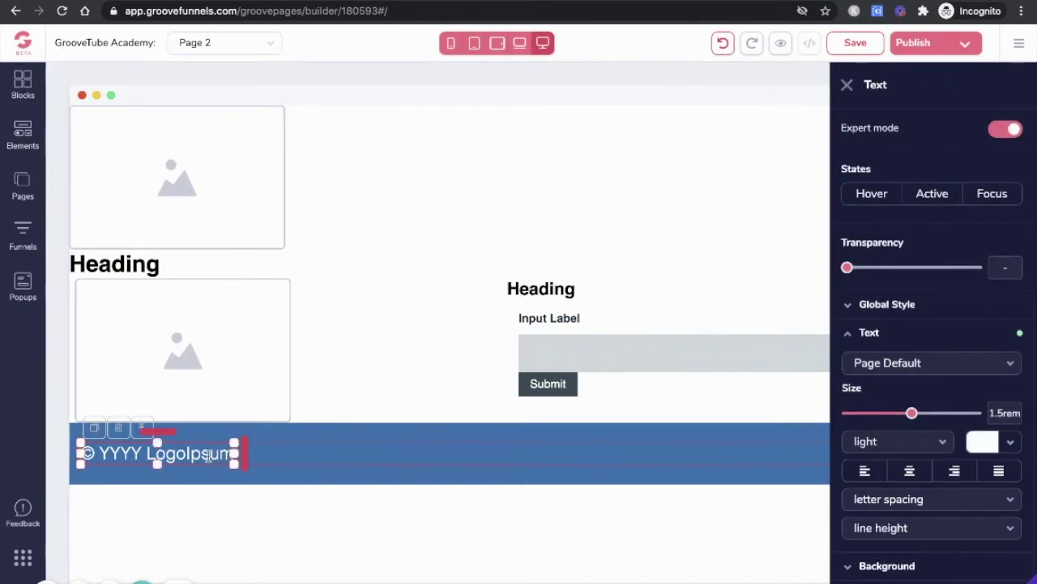
click(847, 85)
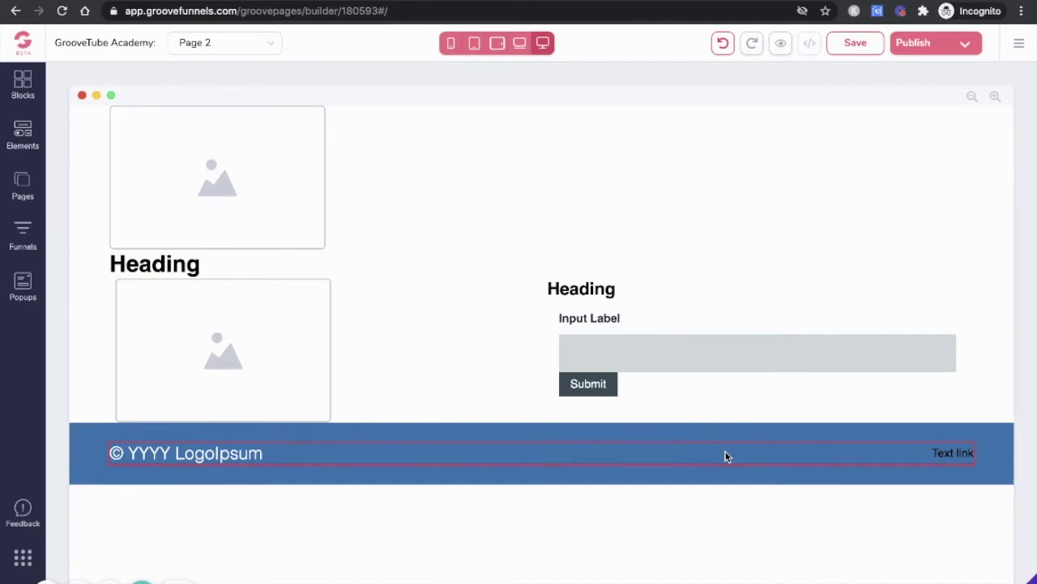
click(856, 45)
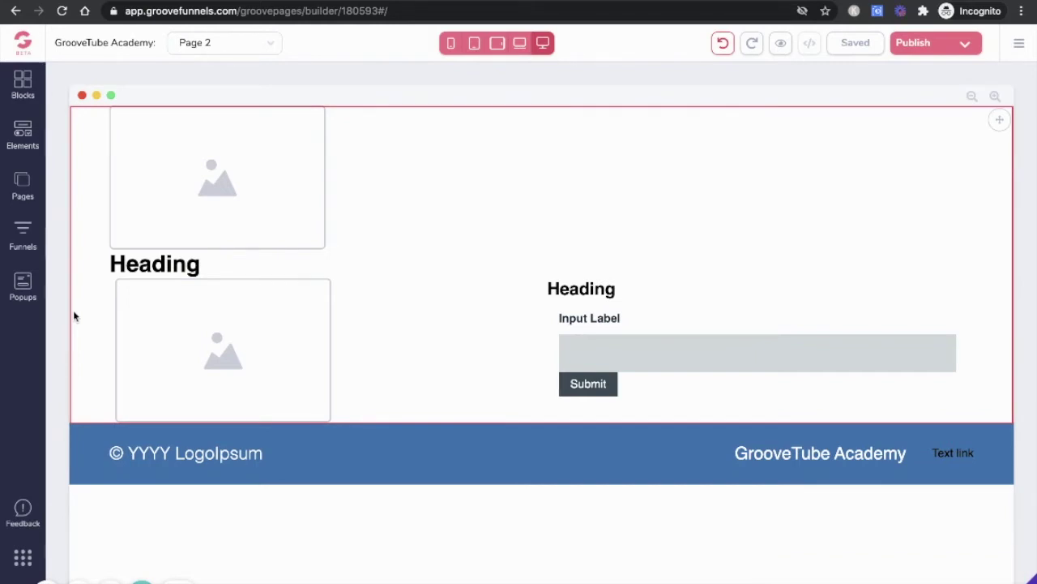
Set the outer container's layout to flex display with vertical direction and centred secondary alignment to centre the top image and H1 heading.
click(95, 136)
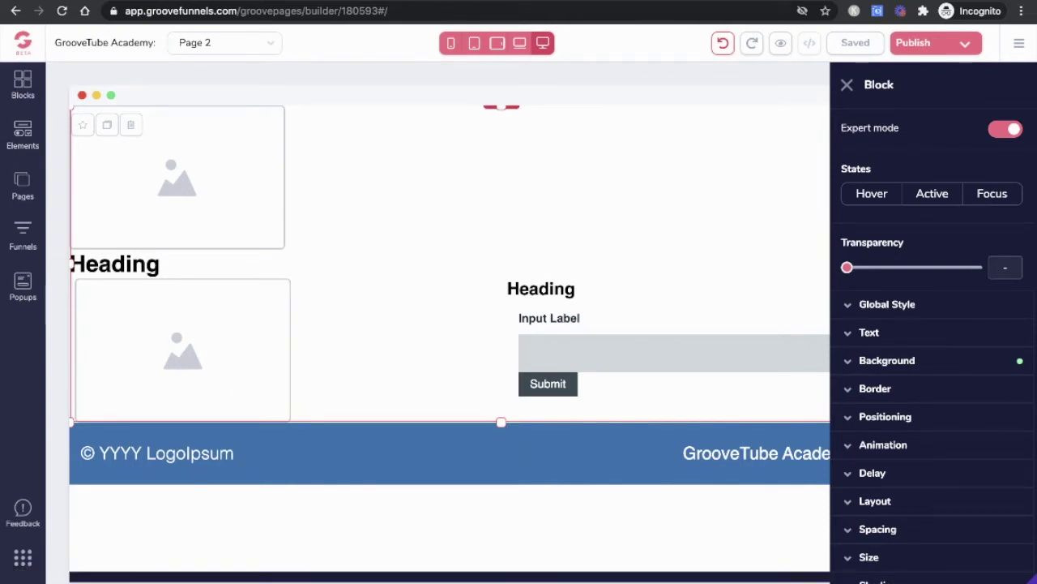
click(731, 129)
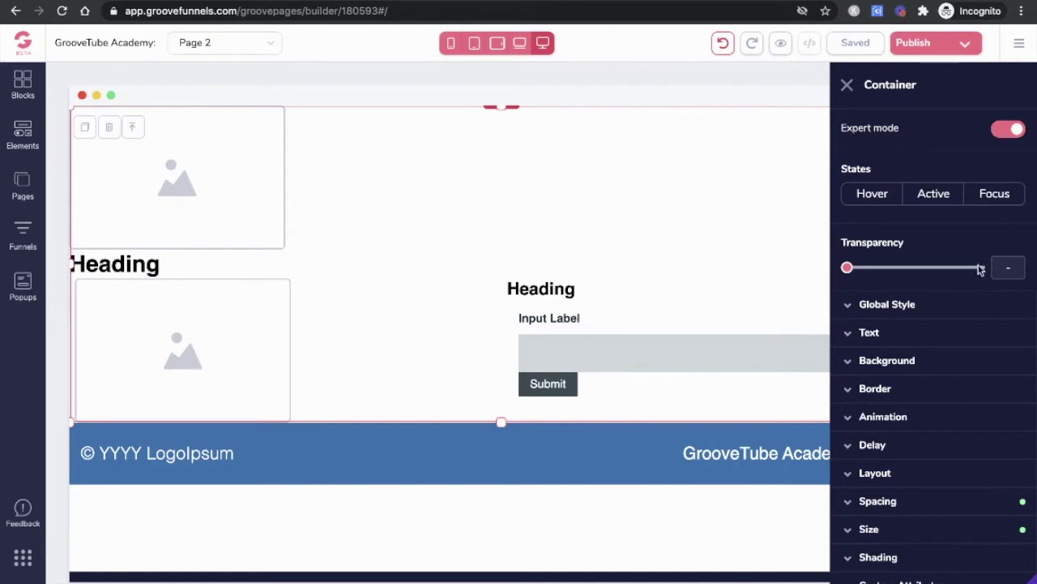
click(875, 474)
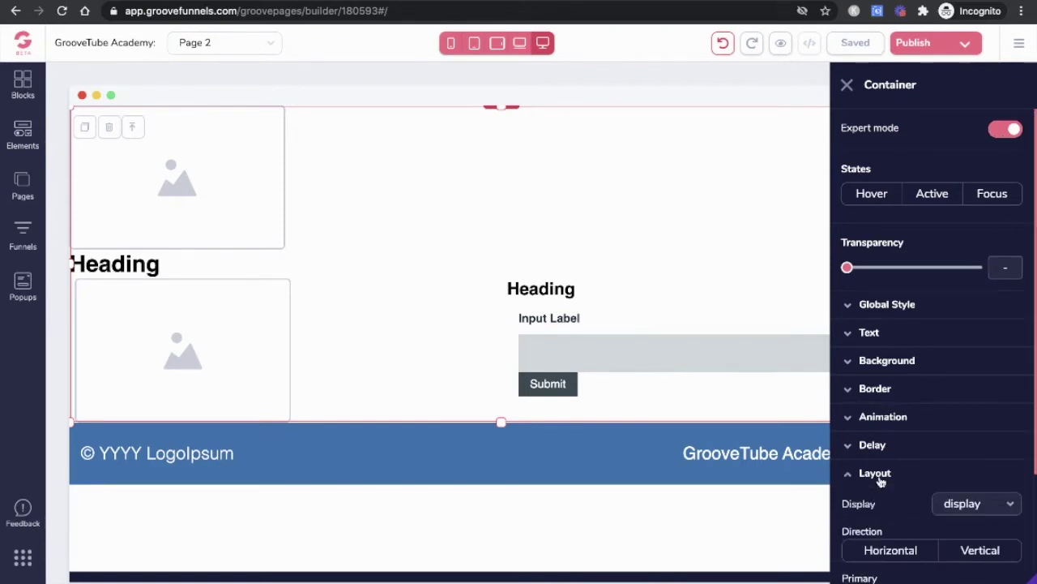
click(1011, 505)
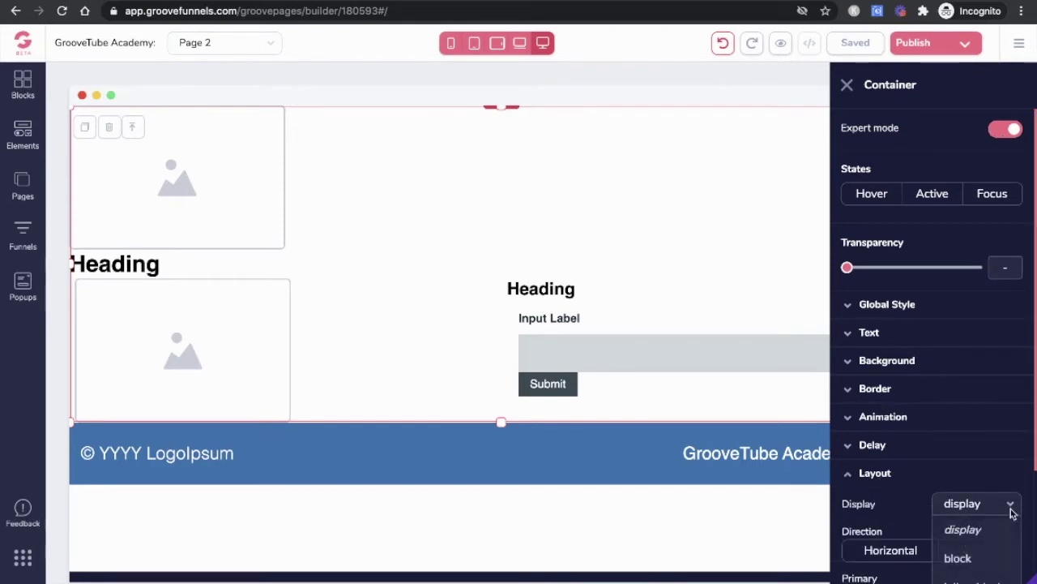
scroll(954, 503, down, 2)
scroll(964, 537, down, 1)
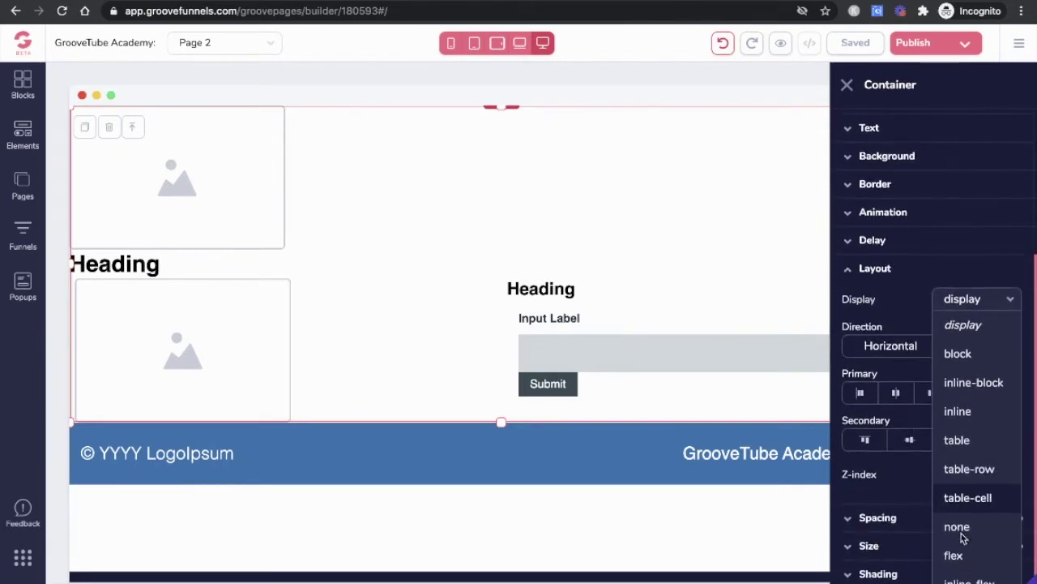
click(964, 300)
click(987, 355)
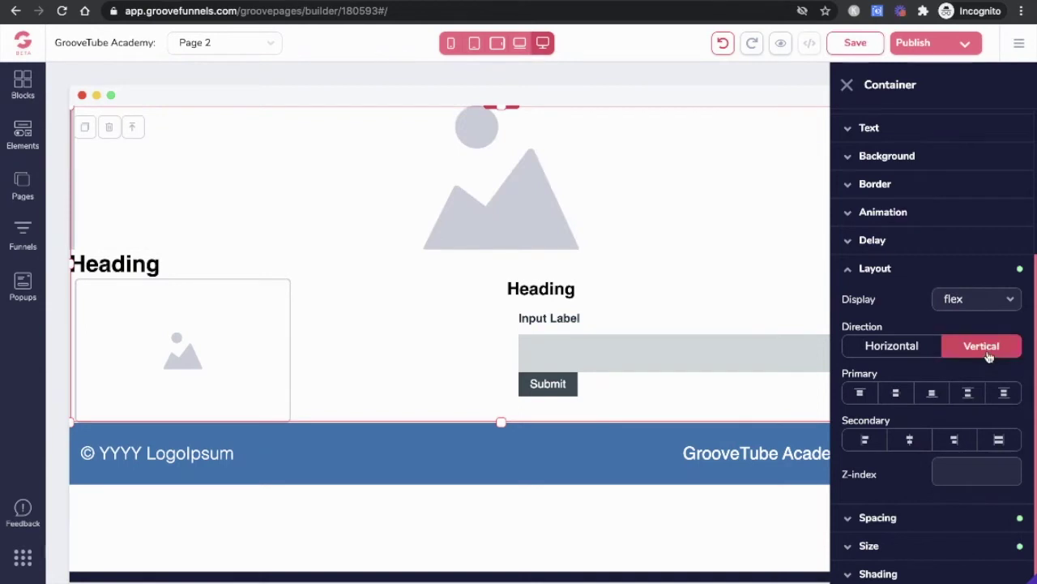
click(911, 442)
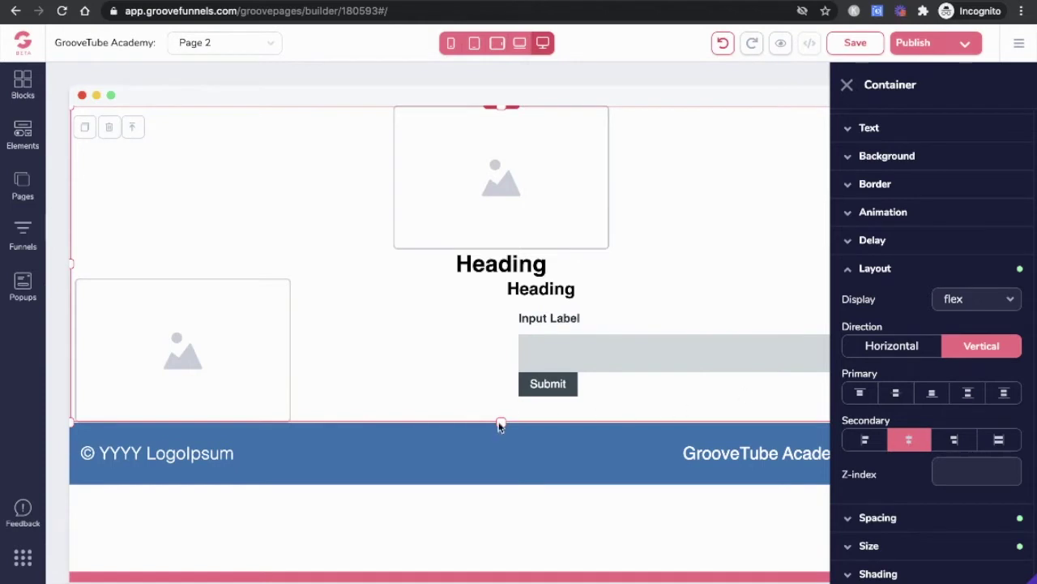
Review the first column container's settings with expert mode switched off, and switch expert mode back on.
click(340, 347)
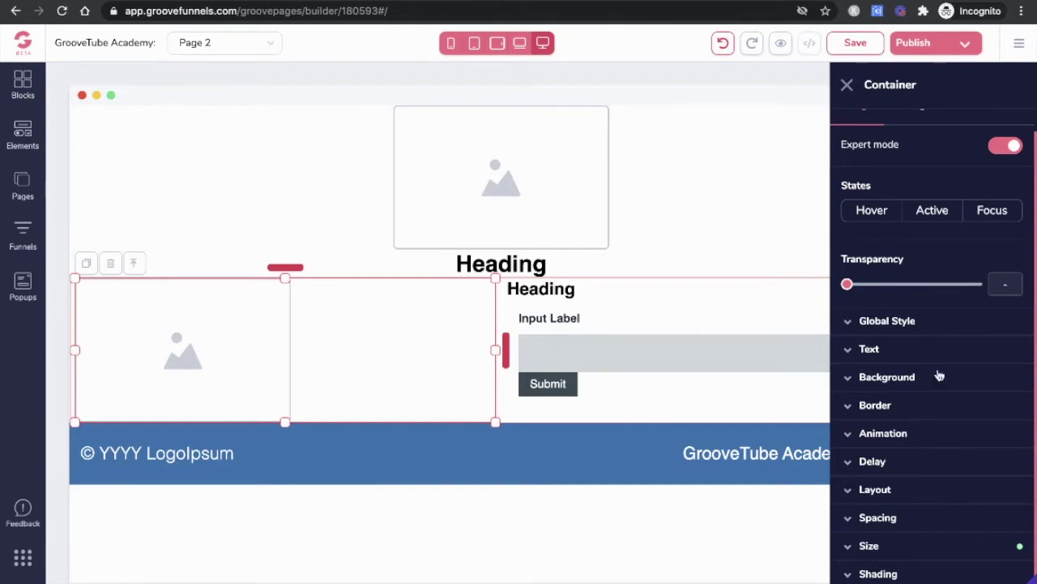
click(1002, 150)
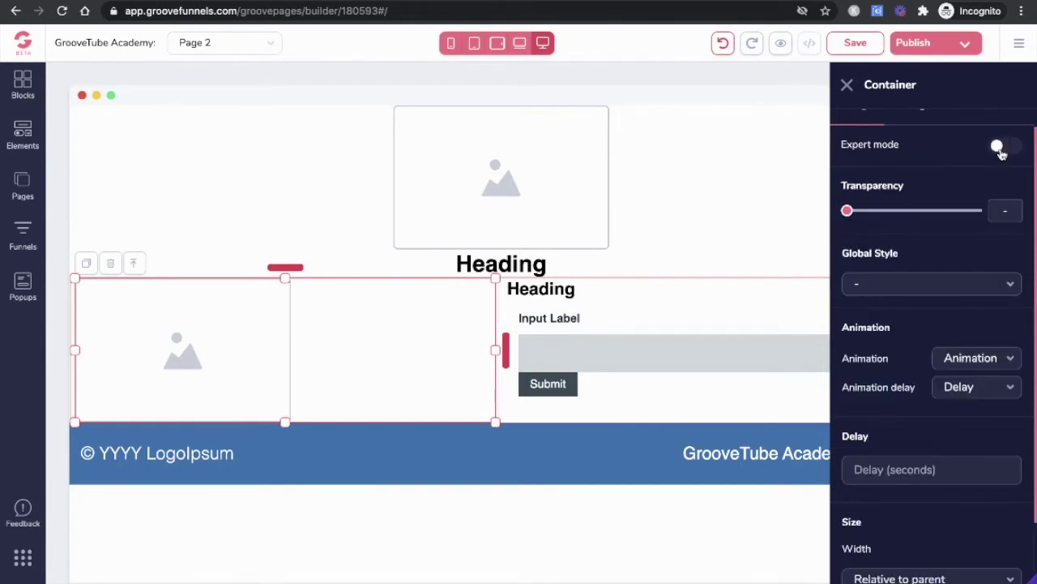
scroll(932, 354, down, 2)
scroll(933, 352, up, 3)
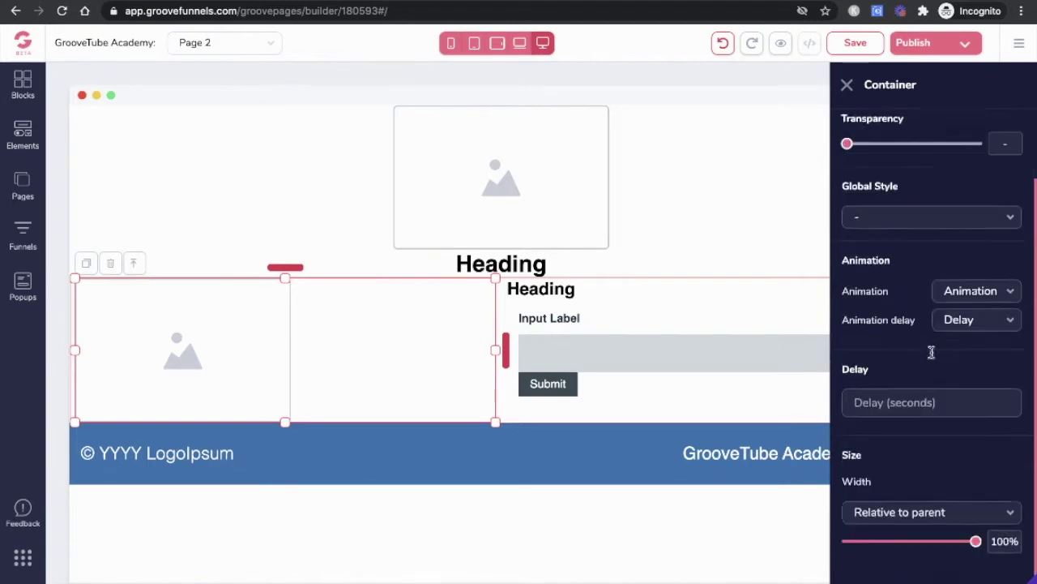
click(1012, 172)
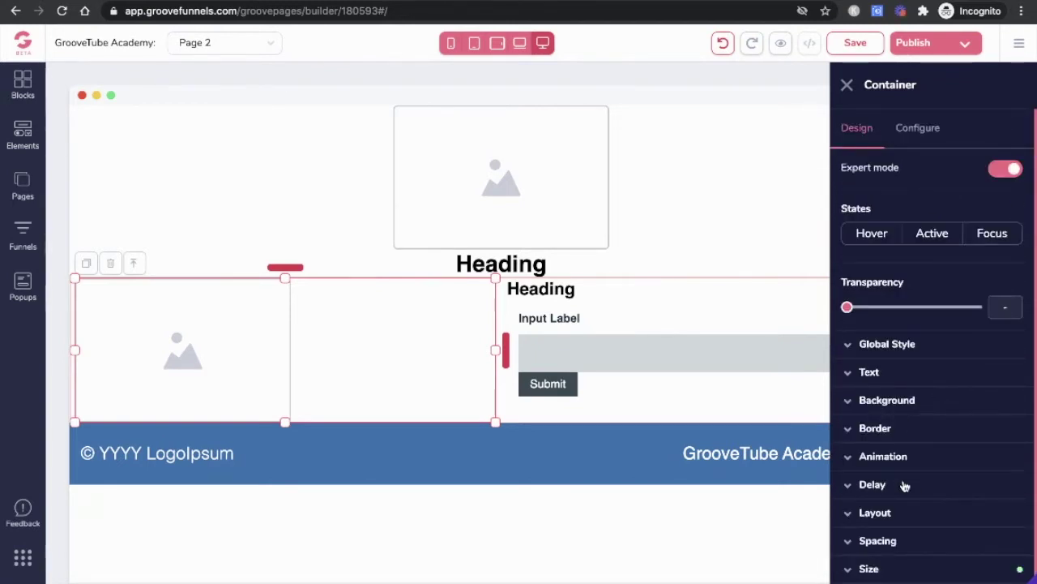
Check the layout display setting of the placeholder image in the first column.
click(252, 344)
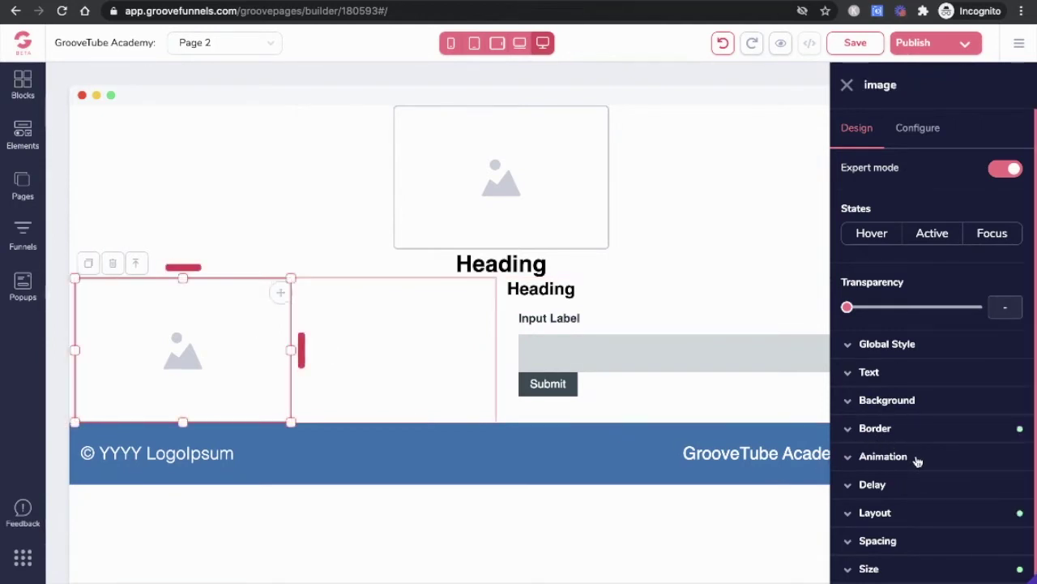
click(903, 513)
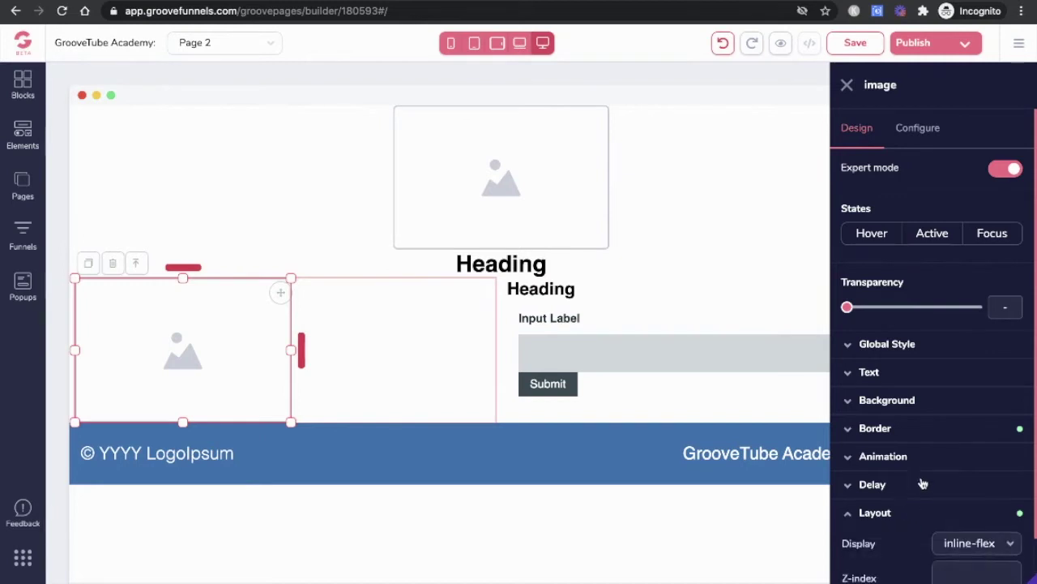
scroll(924, 482, down, 2)
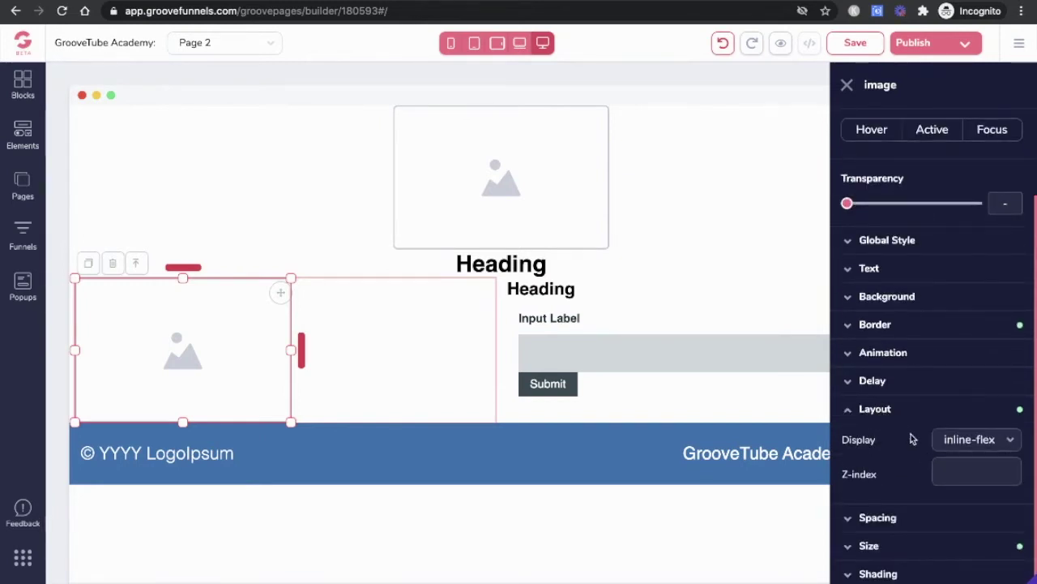
click(882, 410)
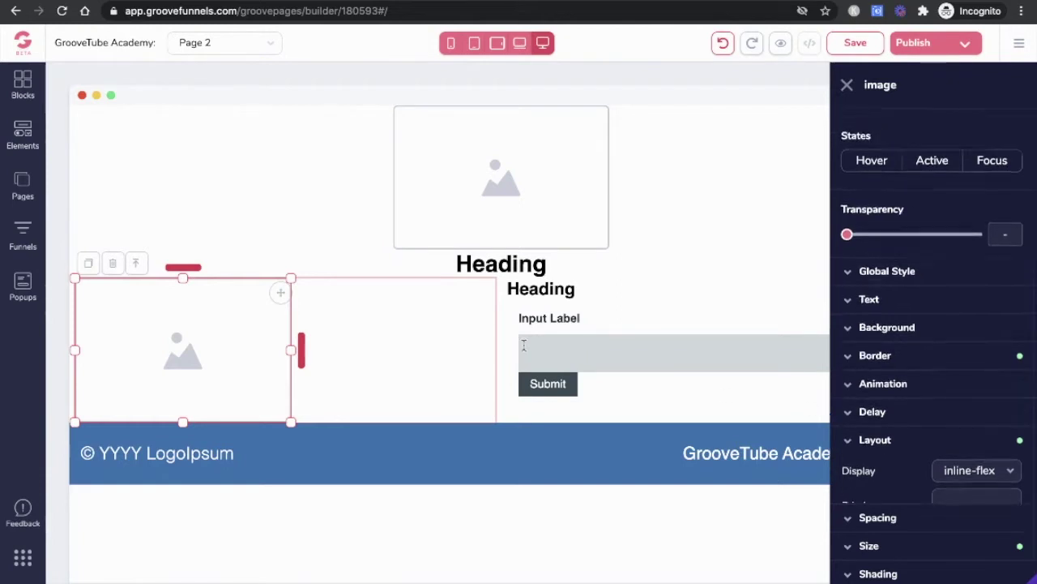
Set the first column container to flex display with vertical direction and centred secondary alignment, and compare it with the published page.
click(485, 297)
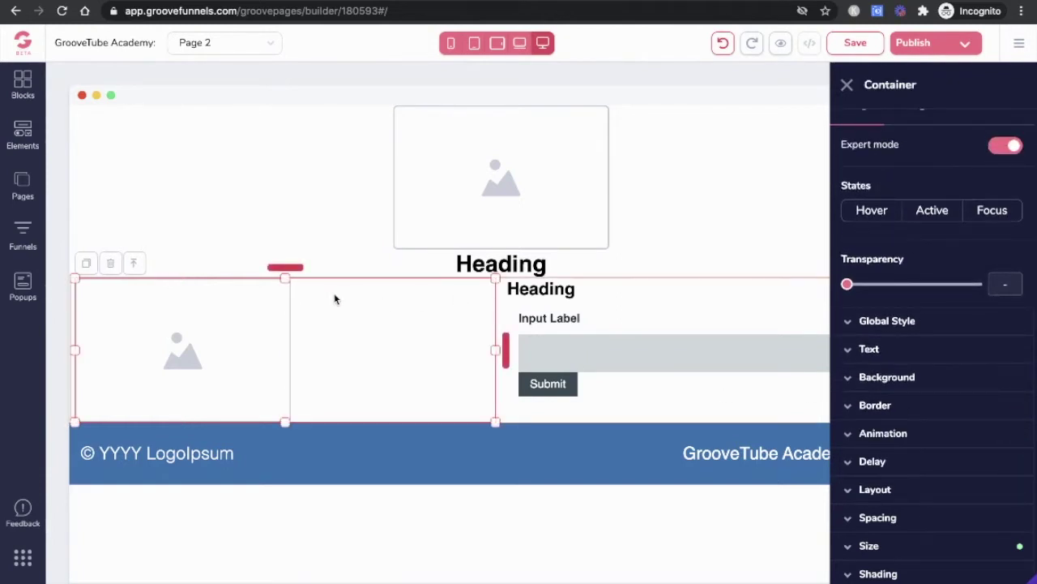
click(879, 491)
scroll(972, 444, down, 2)
click(975, 416)
click(908, 510)
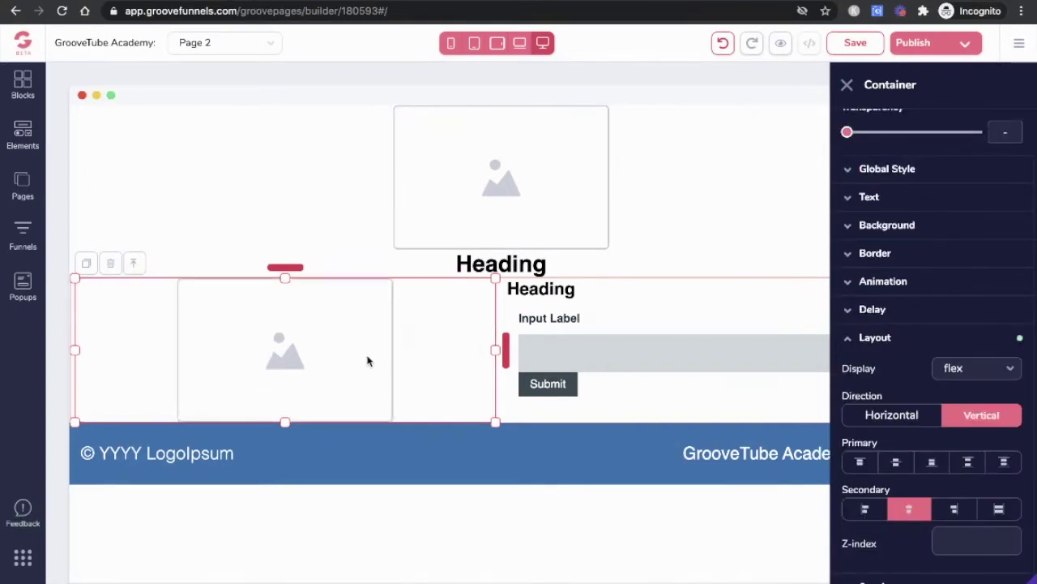
key(ctrl+Tab)
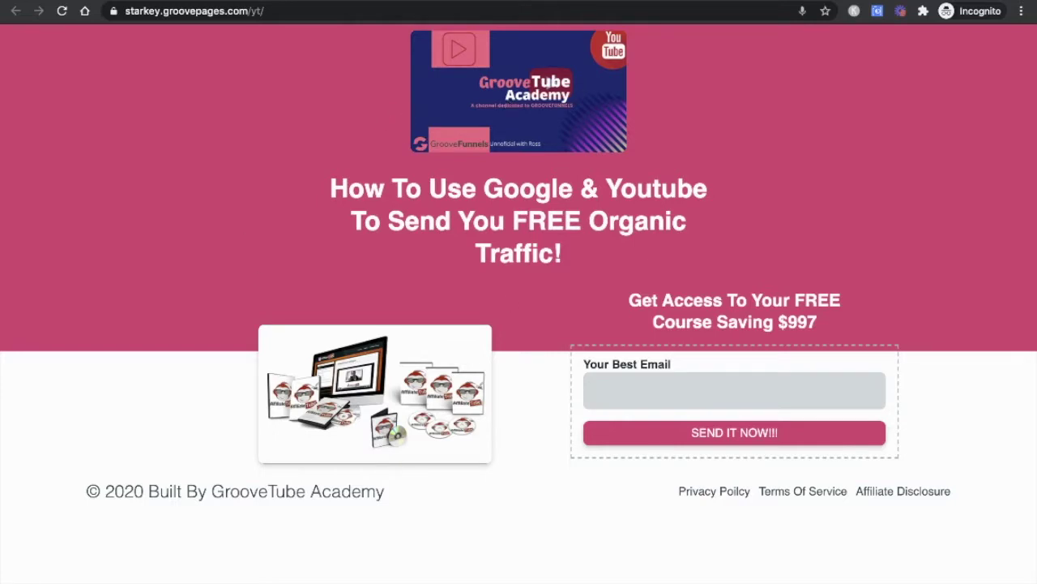
key(ctrl+shift+Tab)
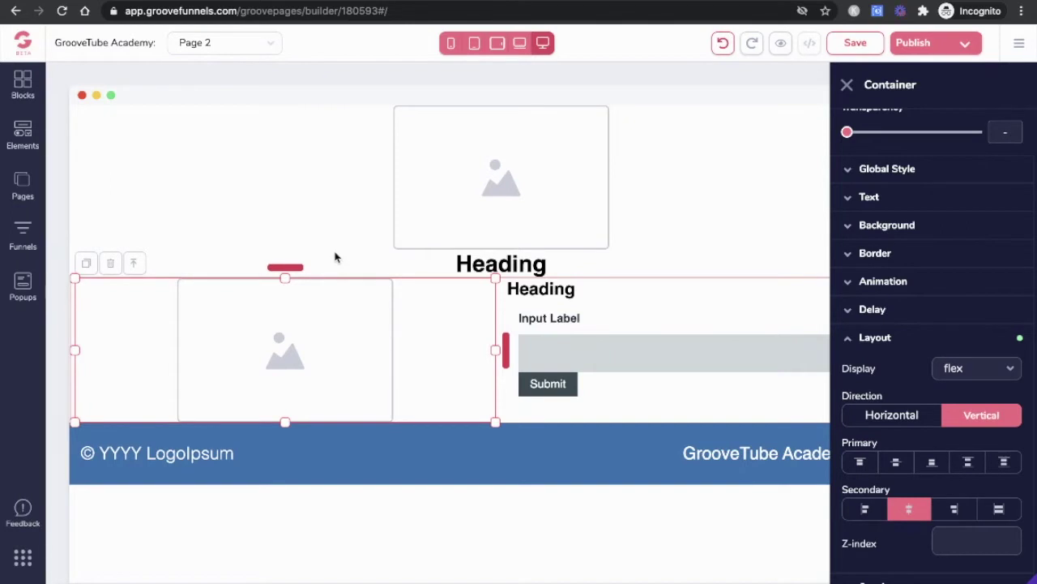
Fill the top image placeholder with the GrooveTube Academy picture from the image library.
click(481, 170)
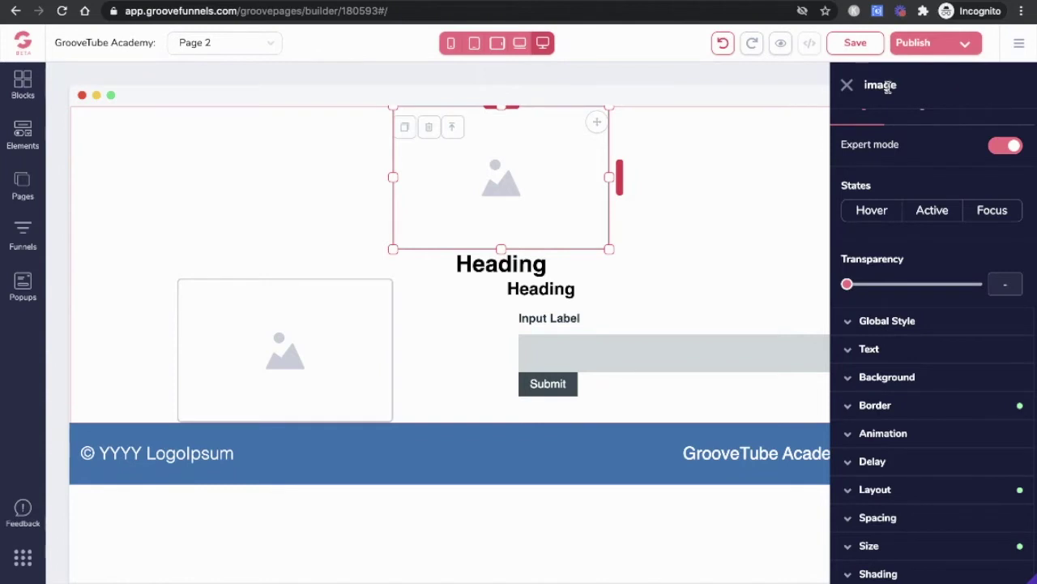
scroll(917, 160, up, 1)
click(922, 130)
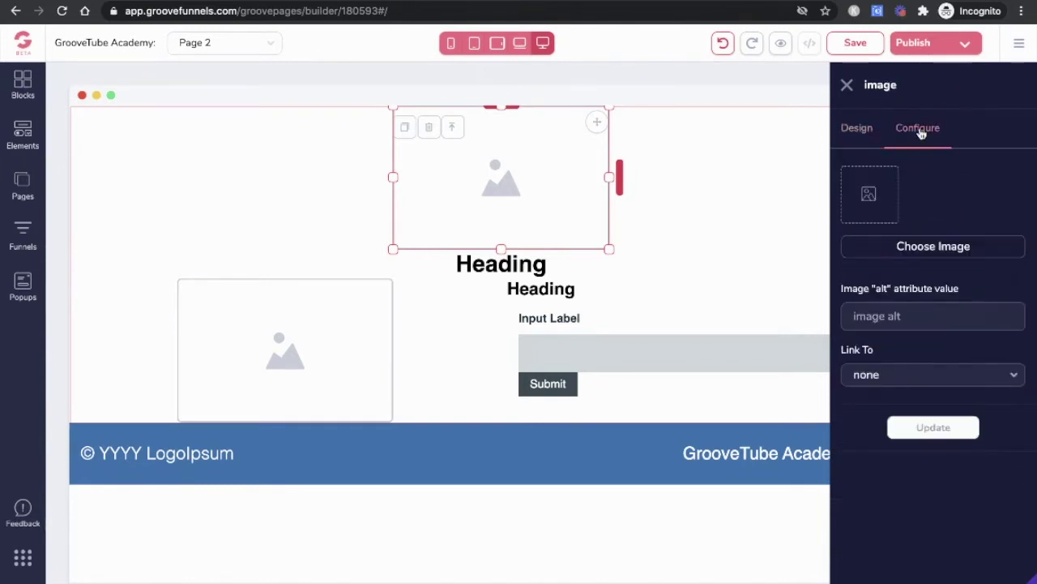
click(934, 246)
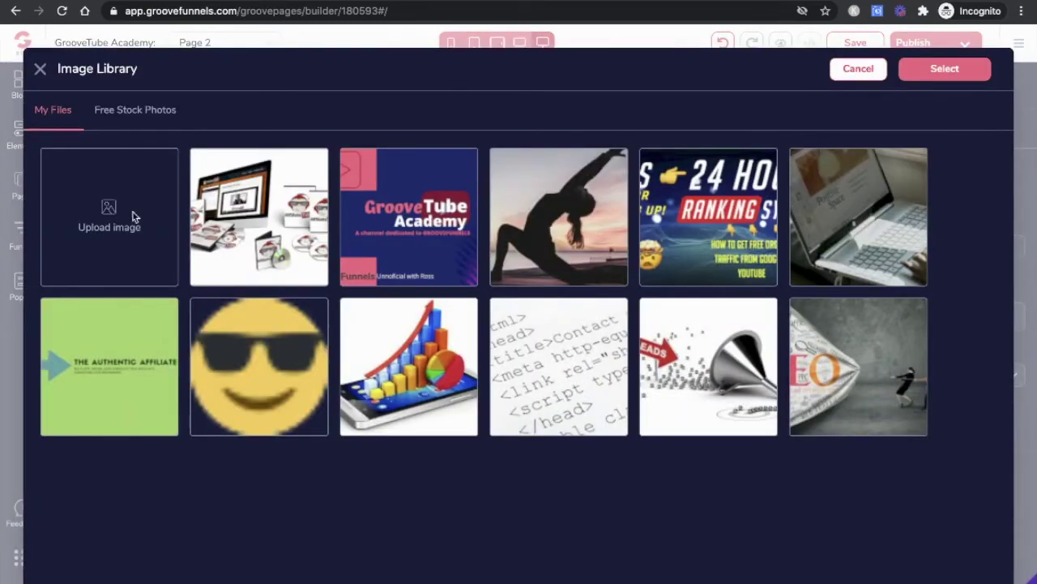
click(417, 233)
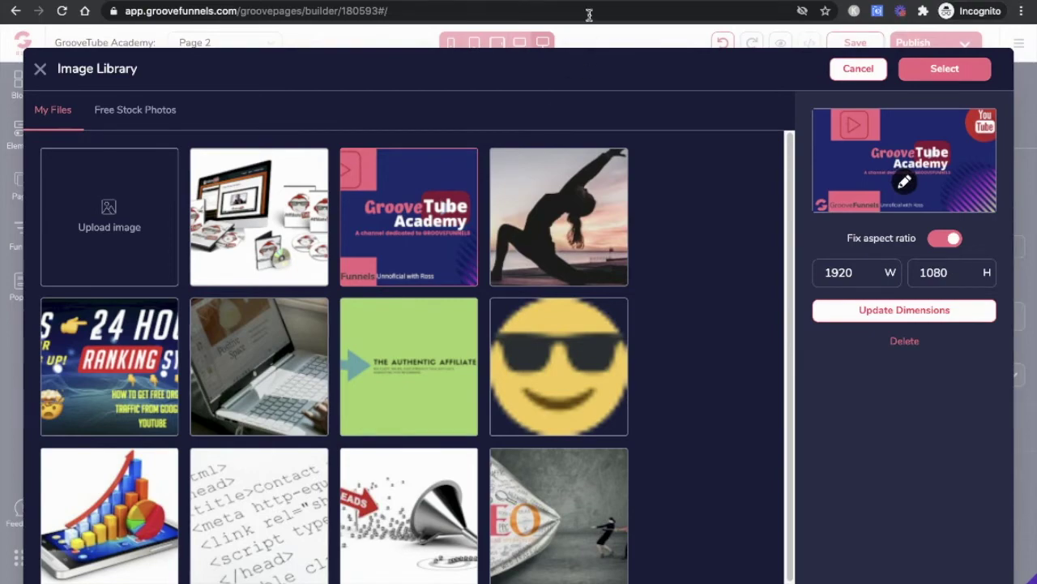
click(978, 71)
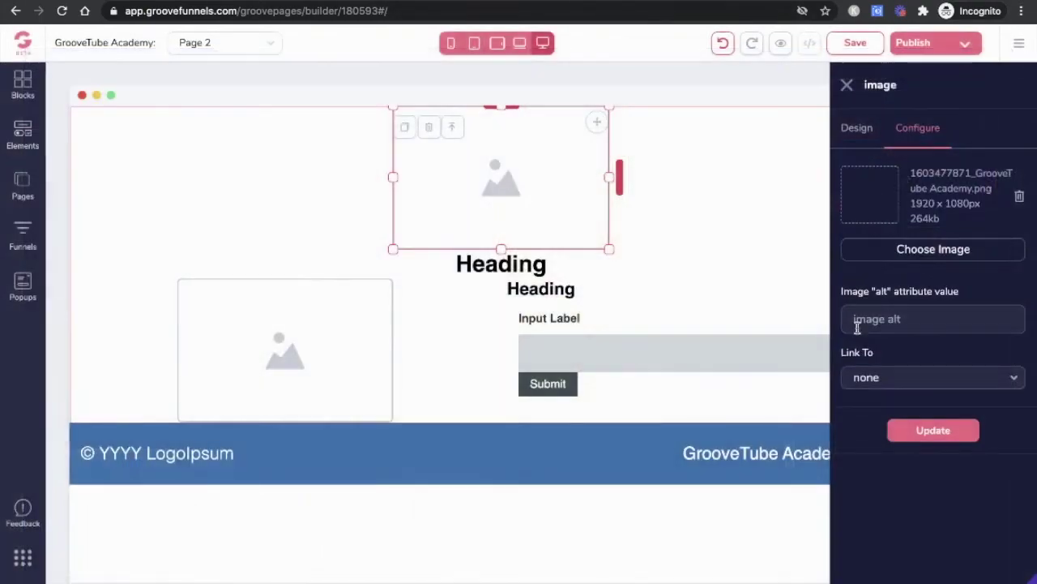
click(932, 431)
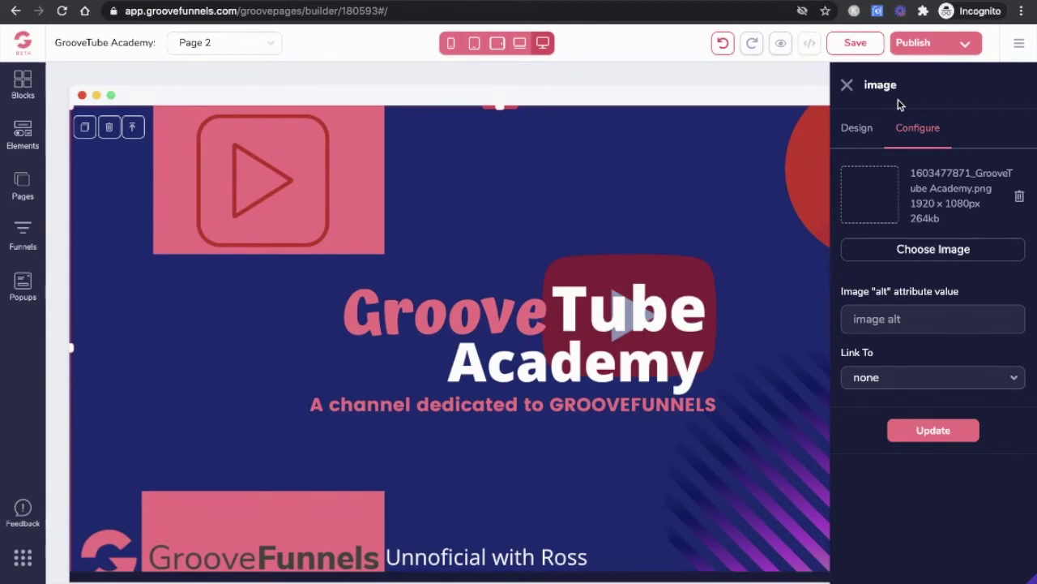
Set the top GrooveTube Academy image's width to 300 px.
click(861, 129)
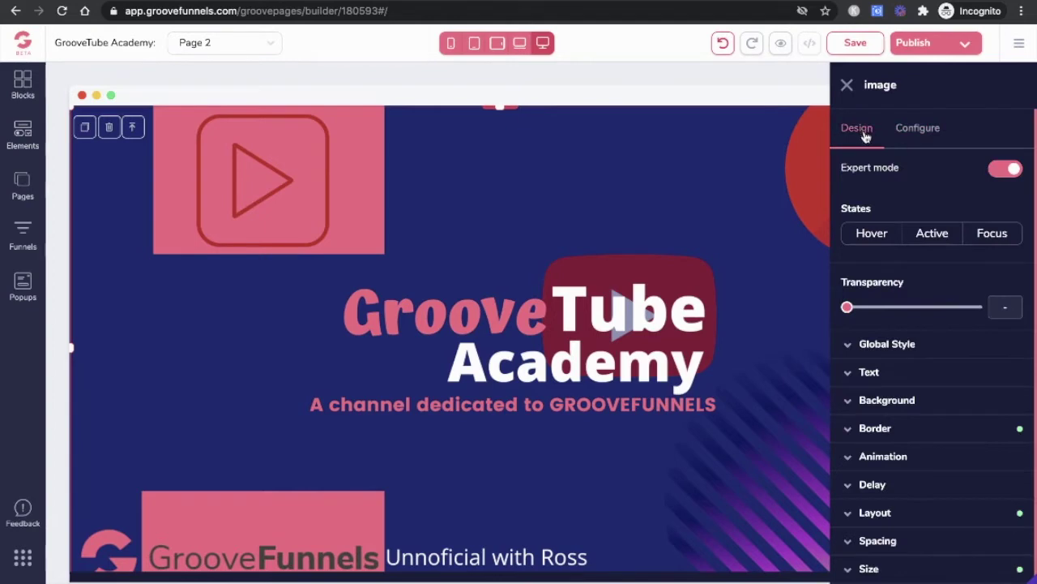
scroll(937, 450, down, 1)
click(897, 558)
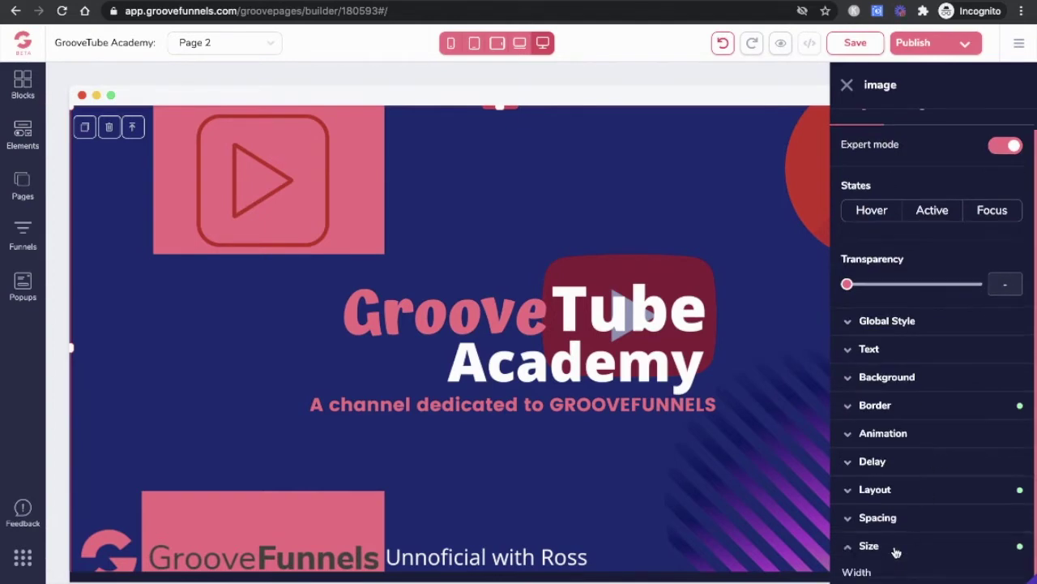
scroll(892, 519, down, 2)
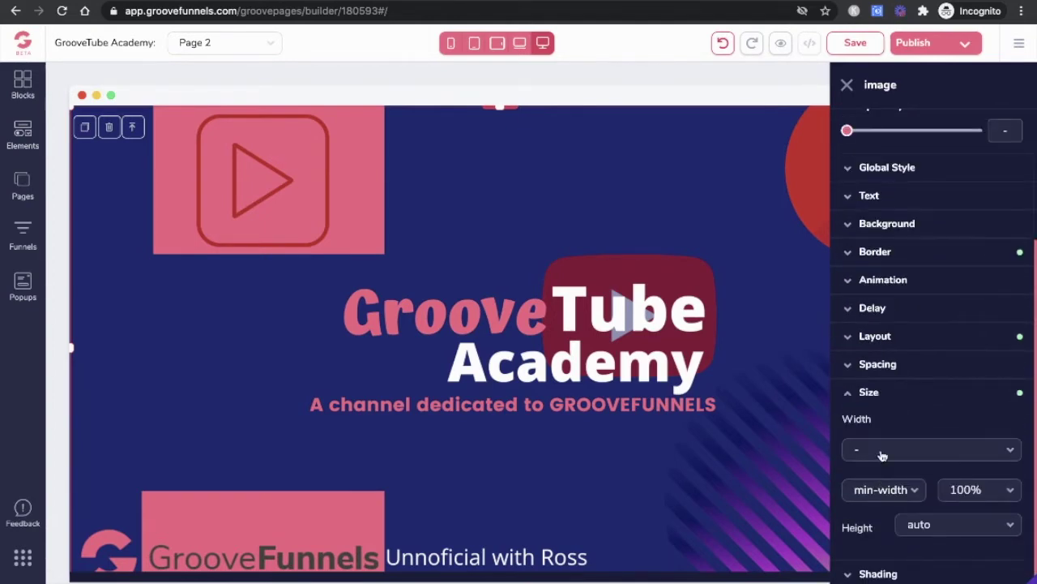
click(882, 455)
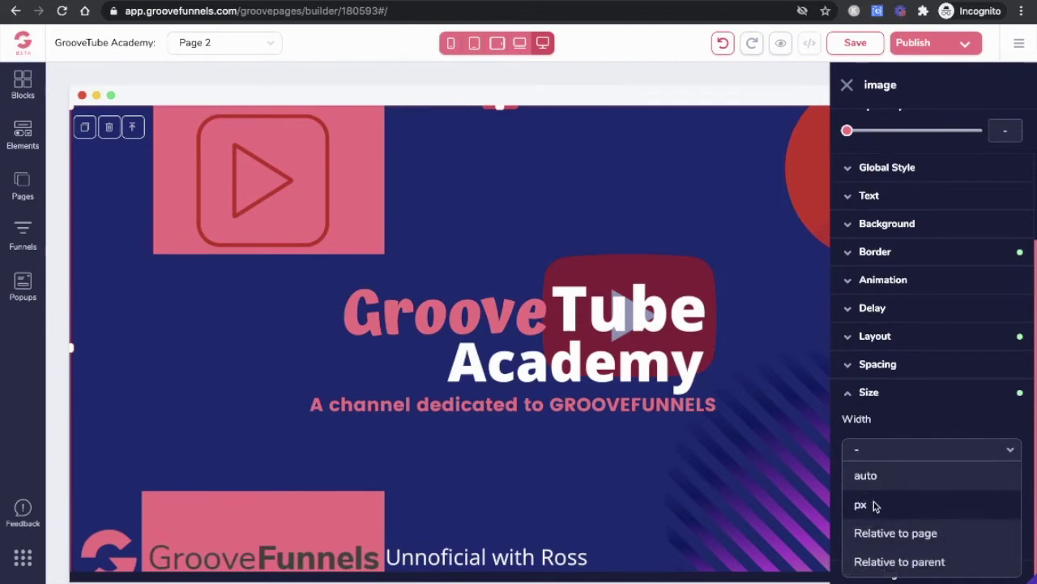
click(874, 504)
drag(849, 482, 906, 489)
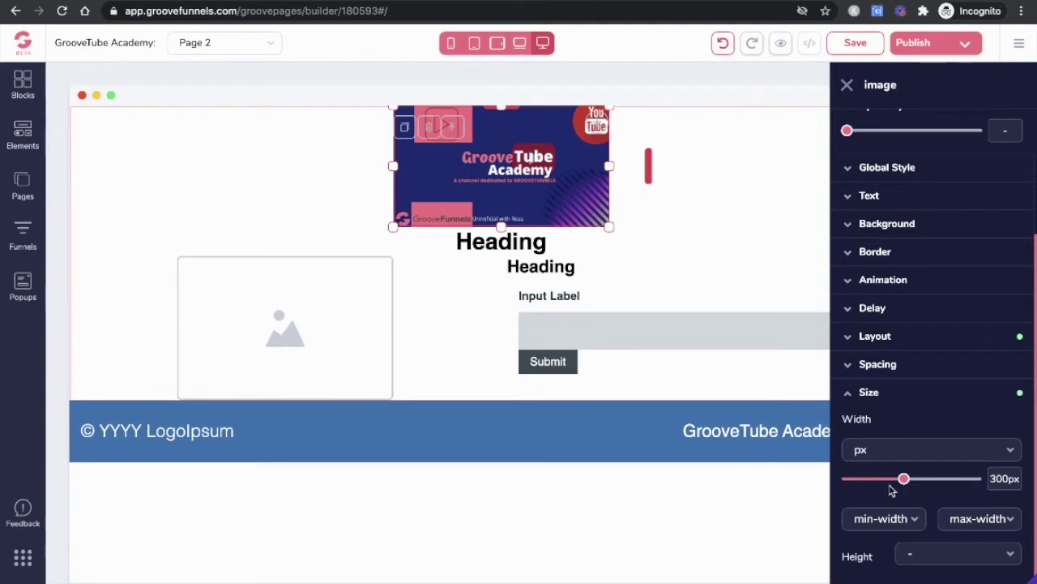
Replace the H1 heading with the published page's headline "How To Use Google & Youtube To Send You FREE Organic Traffic!".
click(509, 246)
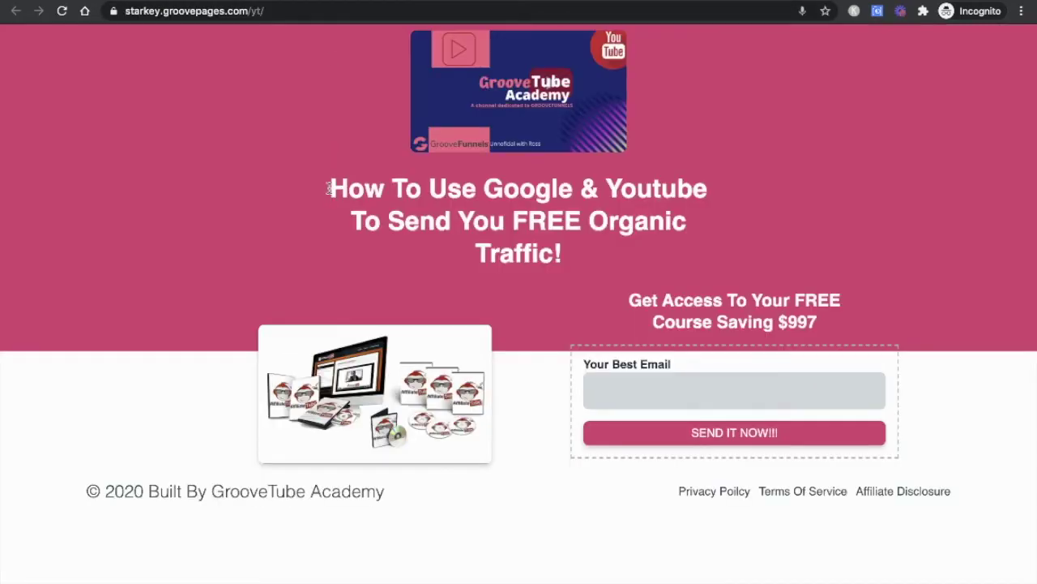
drag(328, 188, 590, 252)
key(ctrl+c)
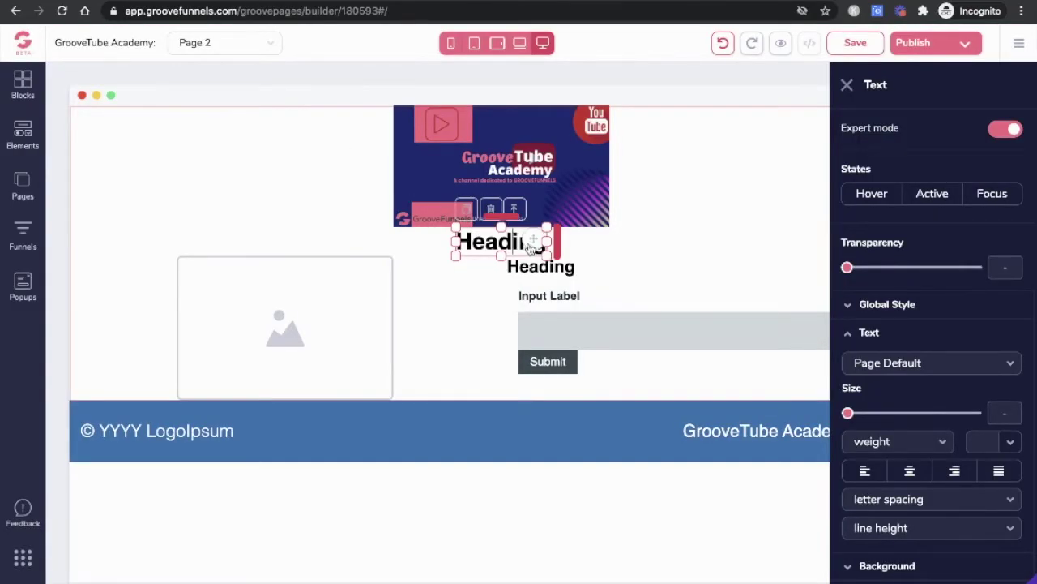
key(BackSpace)
key(BackSpace)
key(BackSpace)
key(BackSpace)
key(BackSpace)
key(BackSpace)
key(BackSpace)
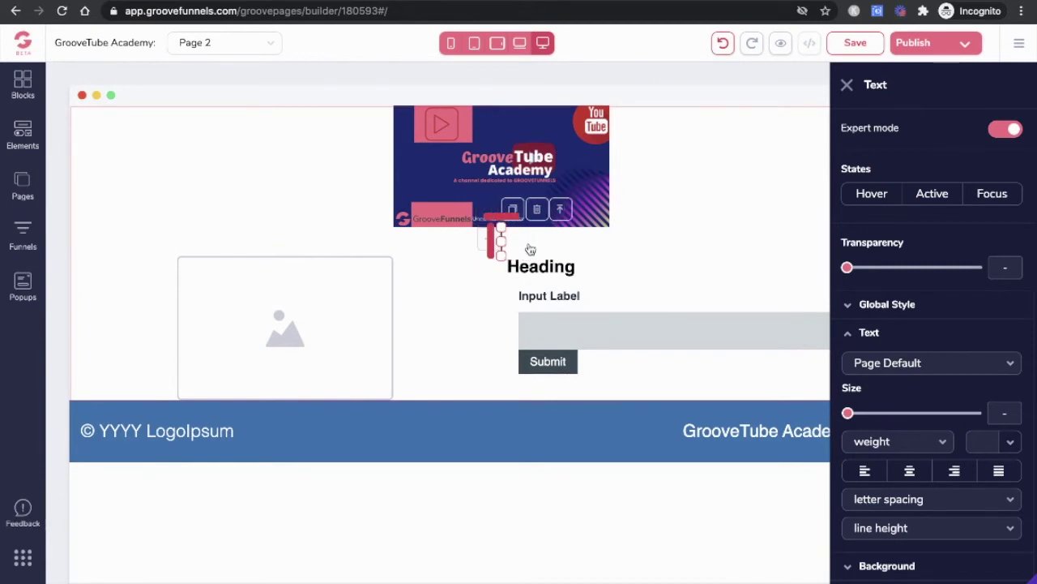
key(ctrl+v)
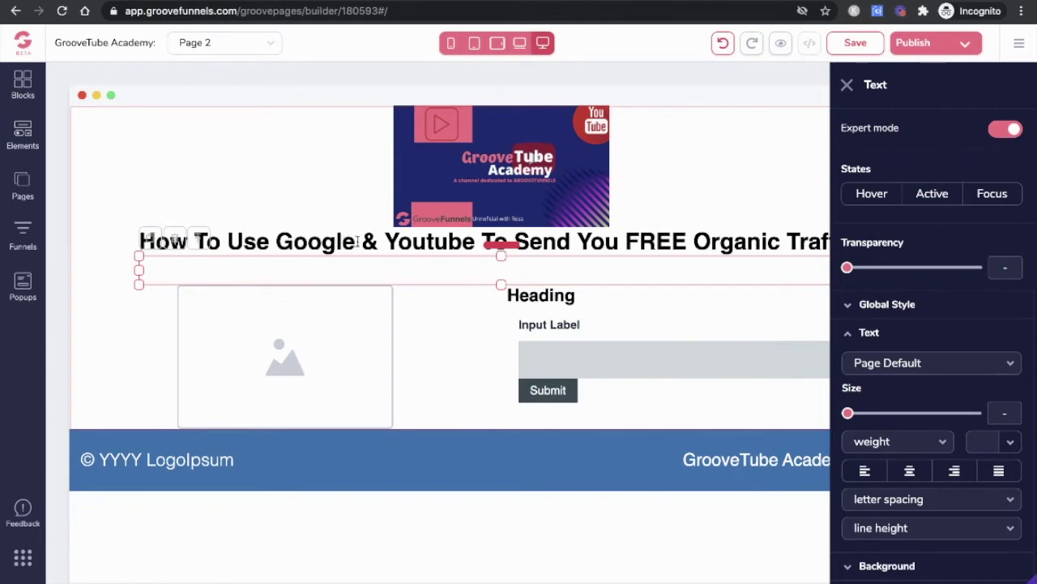
Examine how the headline is laid out on the published page and return to the page builder.
click(205, 2)
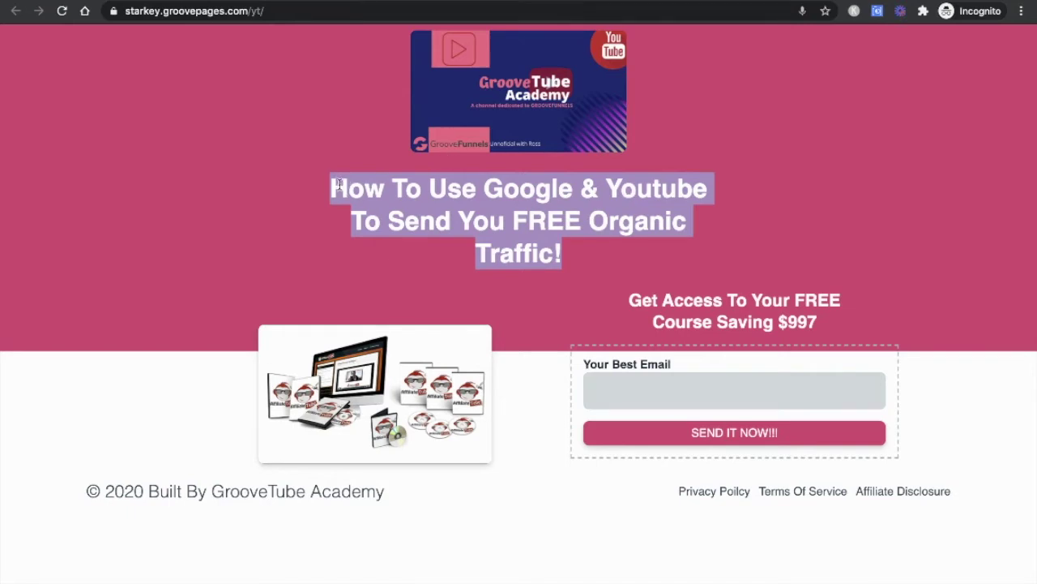
click(375, 260)
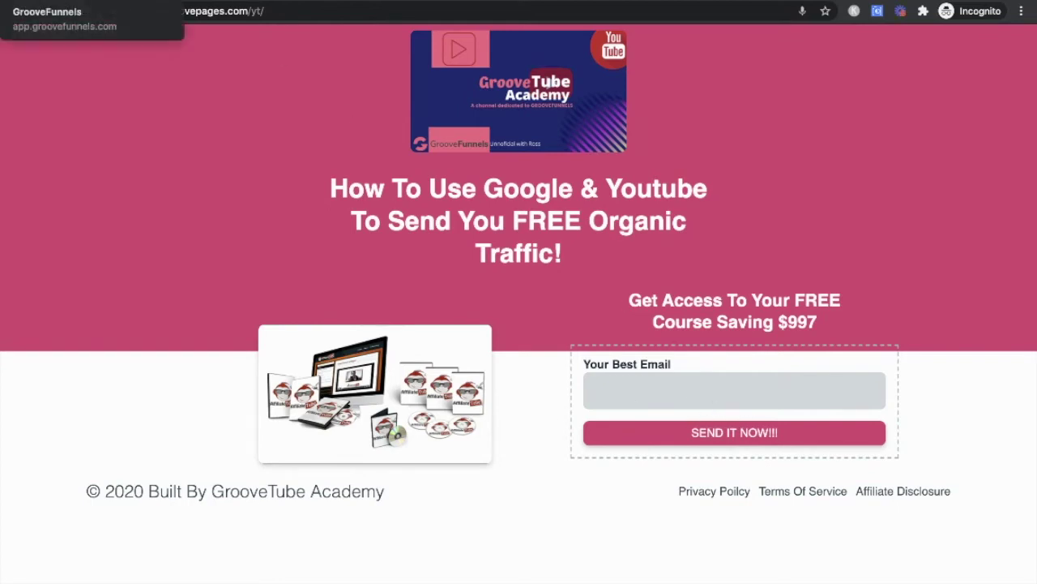
key(ctrl+Tab)
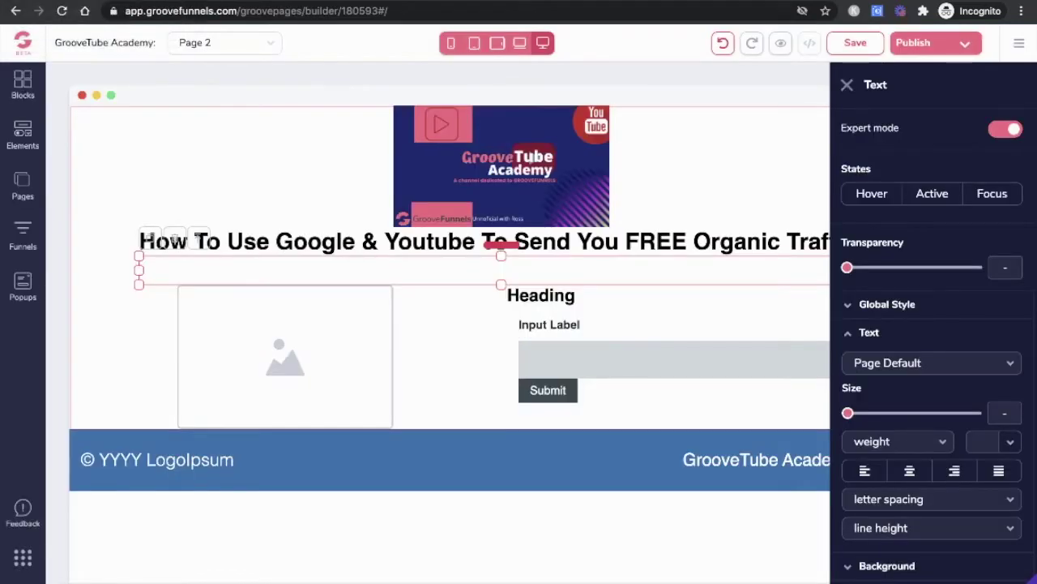
Fill the first column's image placeholder with the Affiliate Tube product bundle picture from the image library.
click(280, 326)
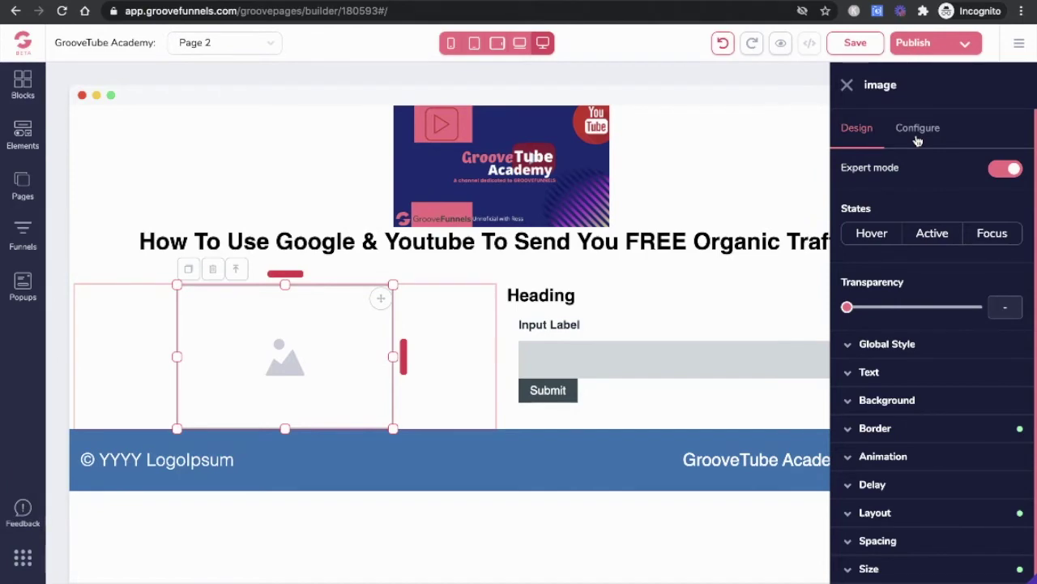
click(917, 139)
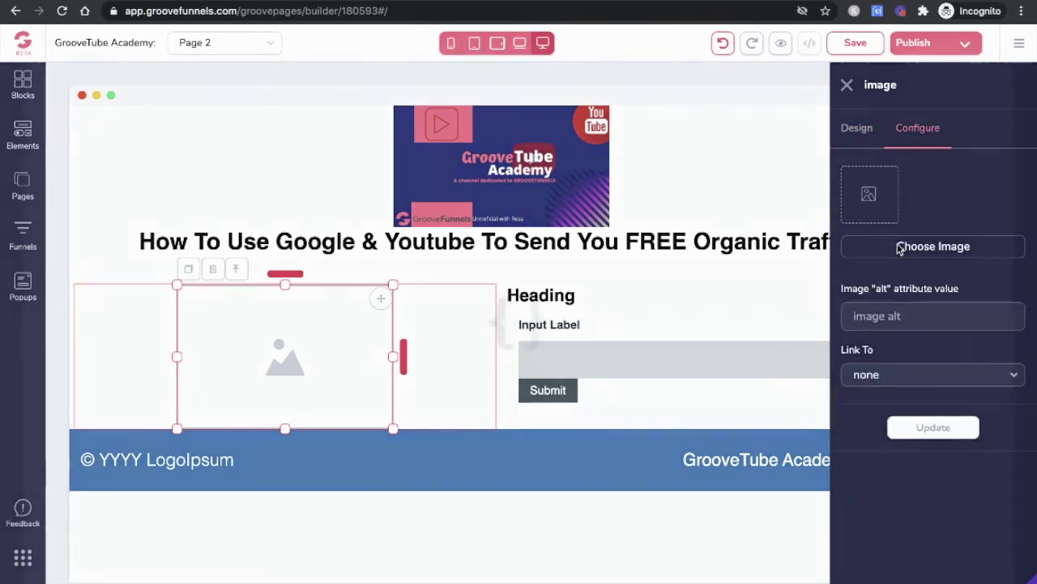
click(898, 248)
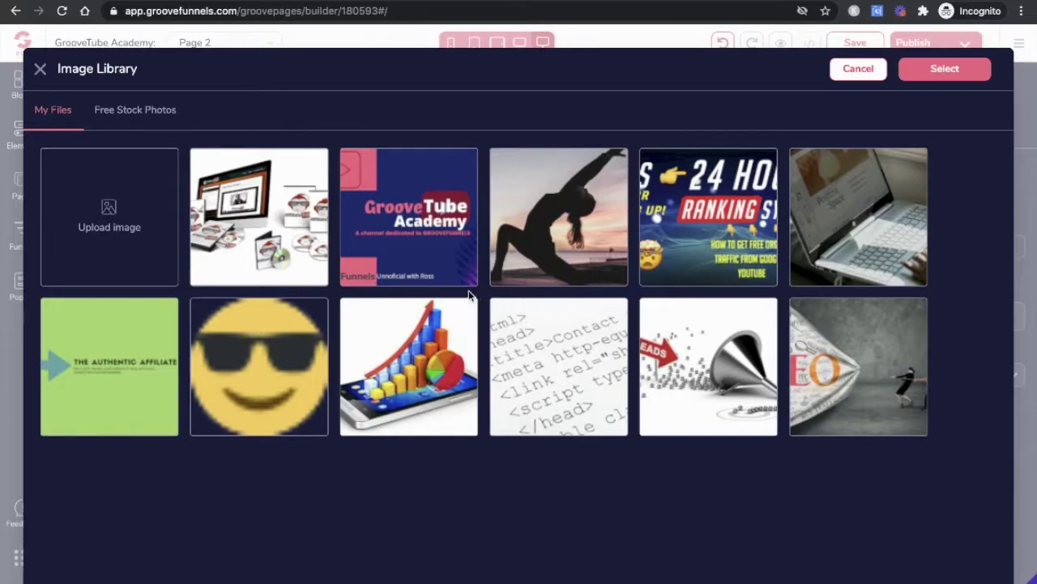
click(278, 231)
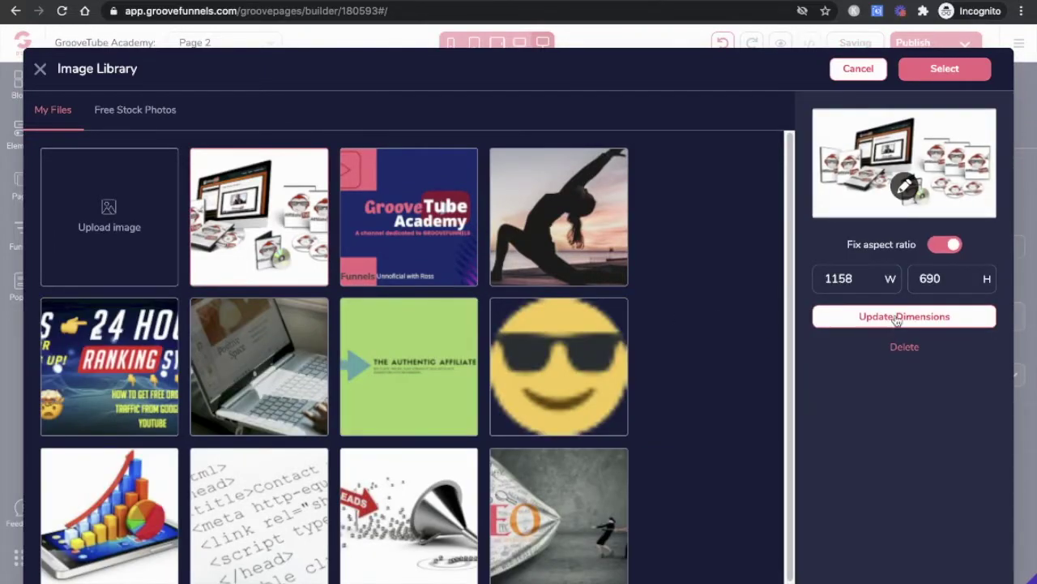
click(944, 70)
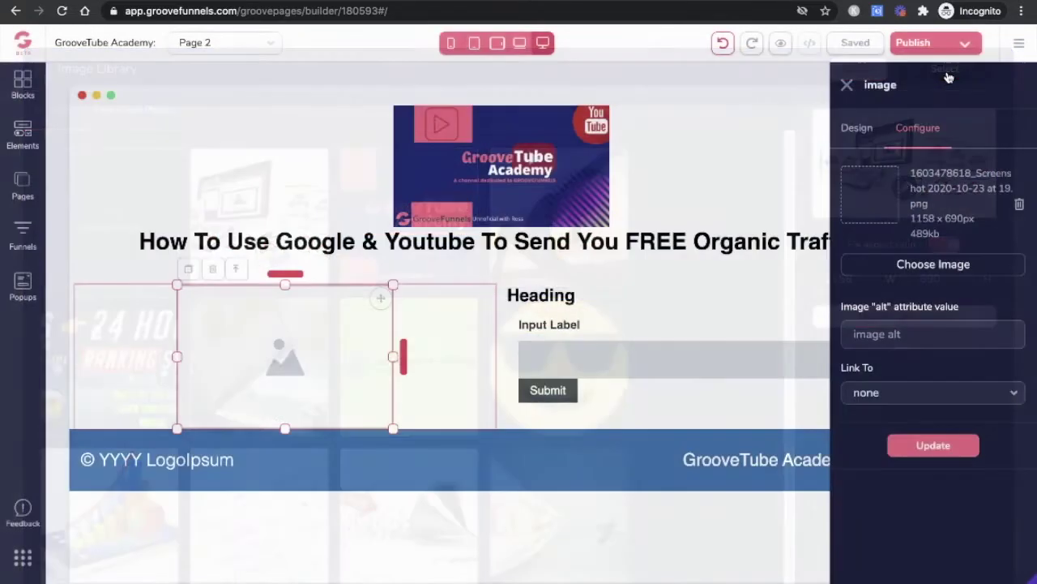
click(975, 451)
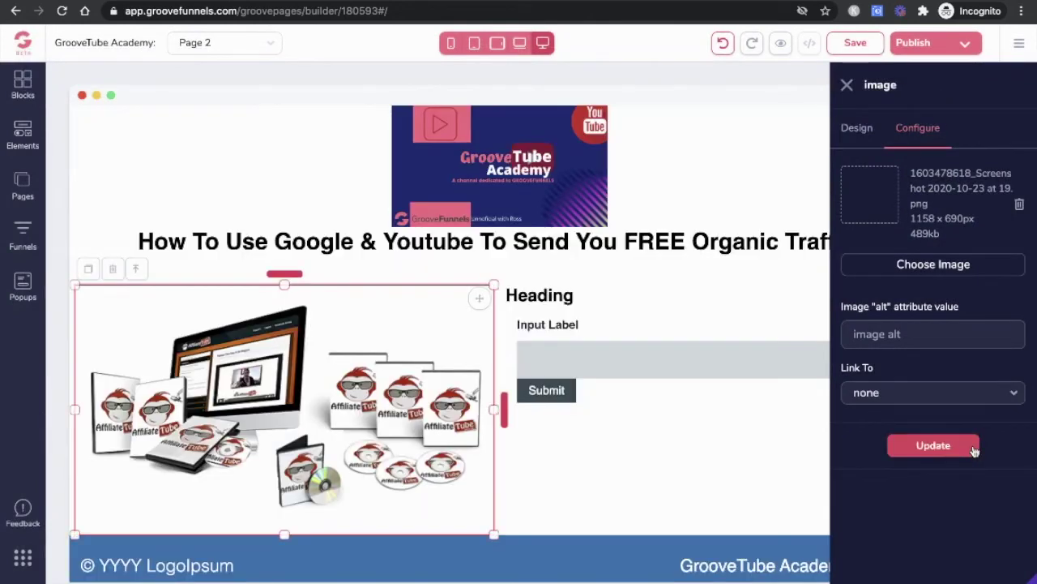
Set the product bundle image's width to 300 px.
click(857, 134)
scroll(930, 454, down, 1)
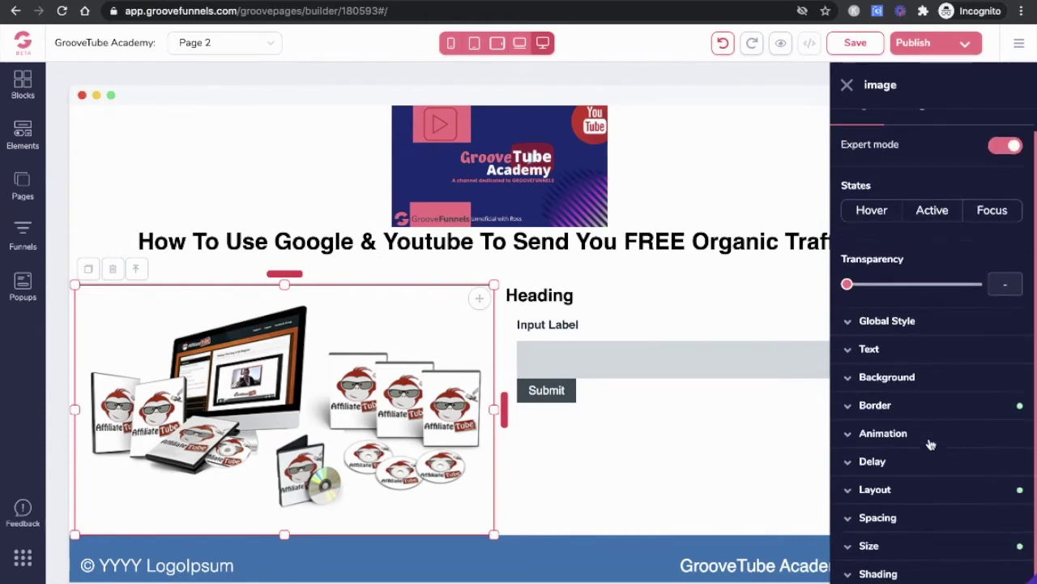
click(899, 547)
scroll(898, 535, down, 2)
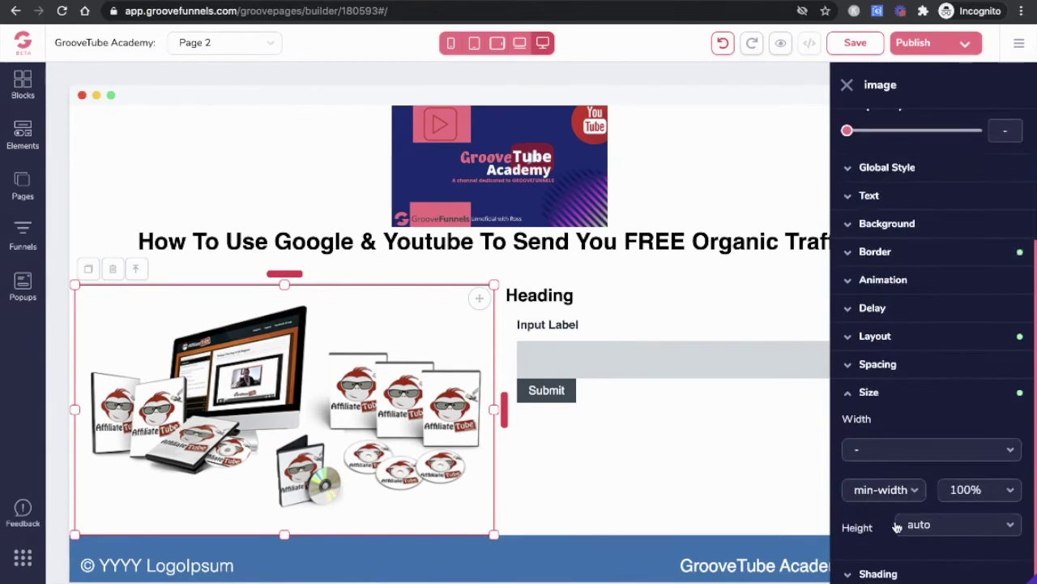
click(896, 450)
click(862, 502)
drag(848, 479, 906, 488)
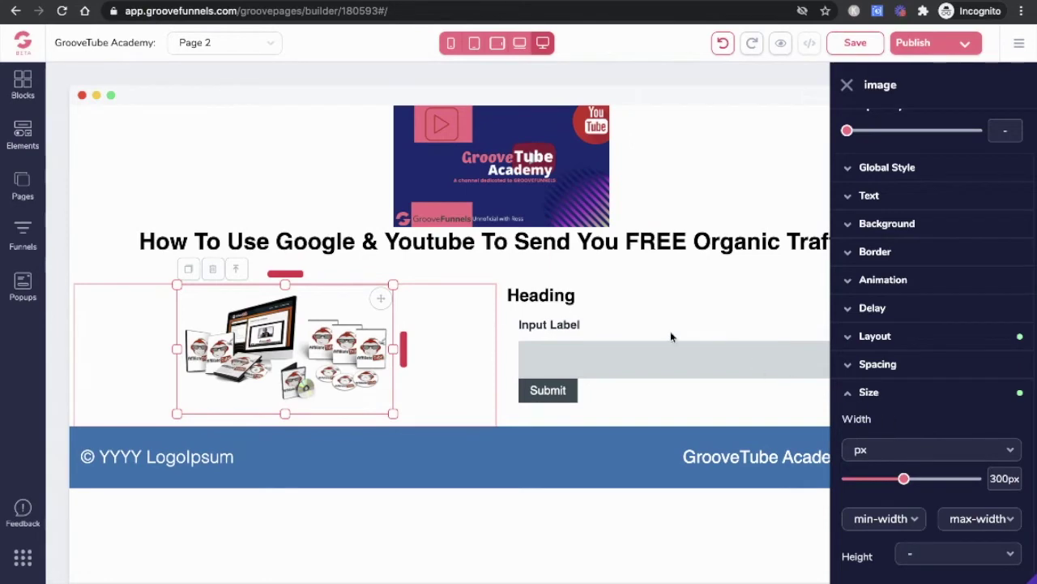
Replace the second column's placeholder heading with the published page's text "Get Access To Your FREE Course Saving $997".
click(582, 300)
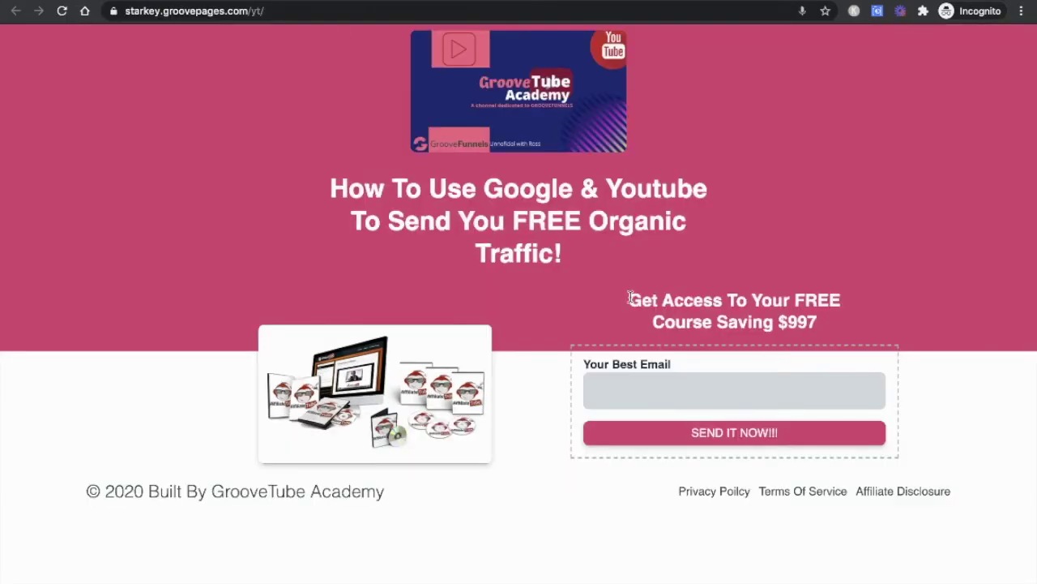
drag(631, 298, 828, 320)
key(ctrl+c)
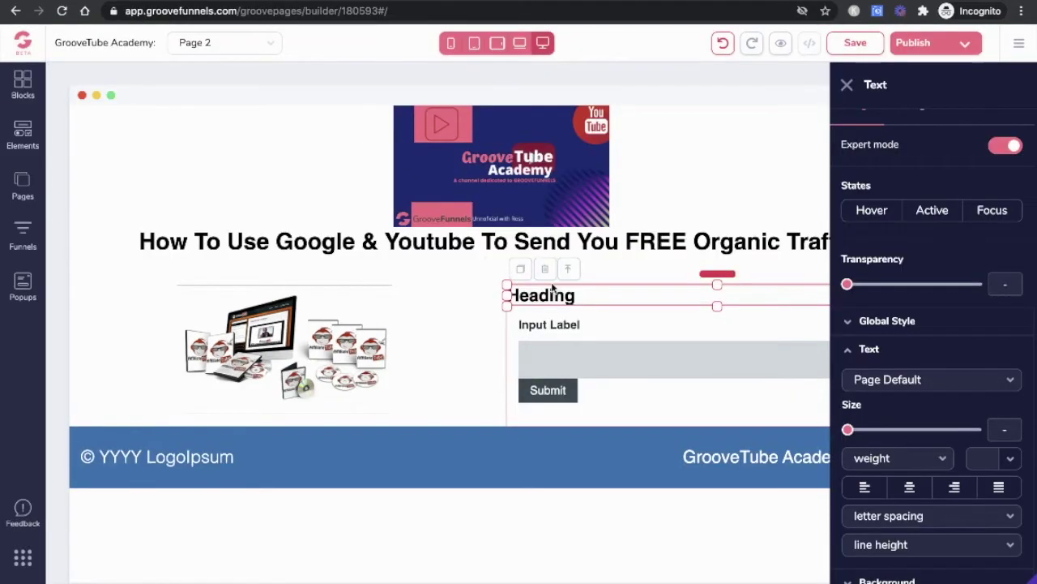
drag(592, 292, 511, 295)
key(ctrl+v)
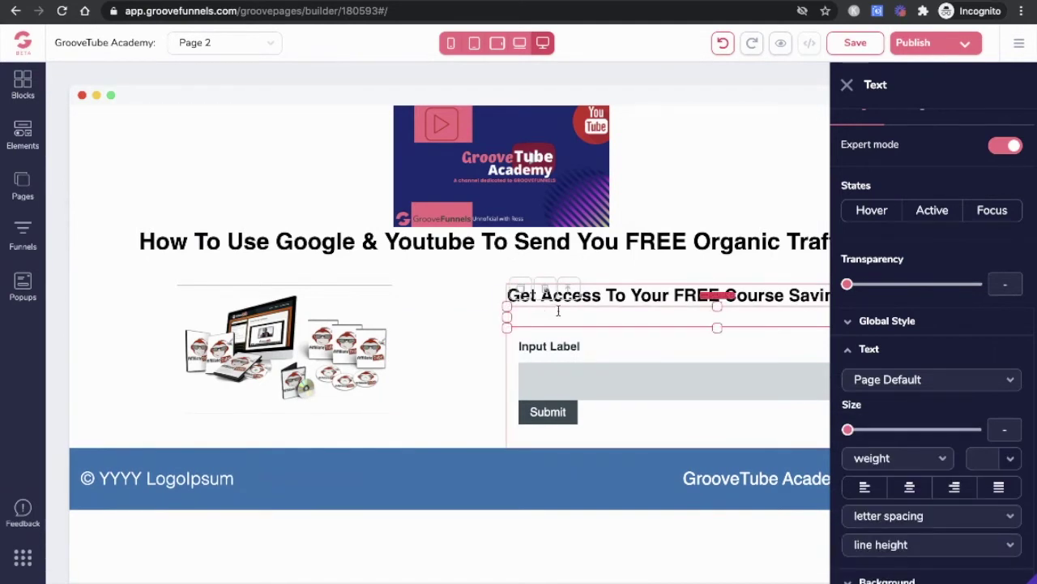
Set the background color of the block holding the logo, headline and columns to pink #E43F70.
click(102, 166)
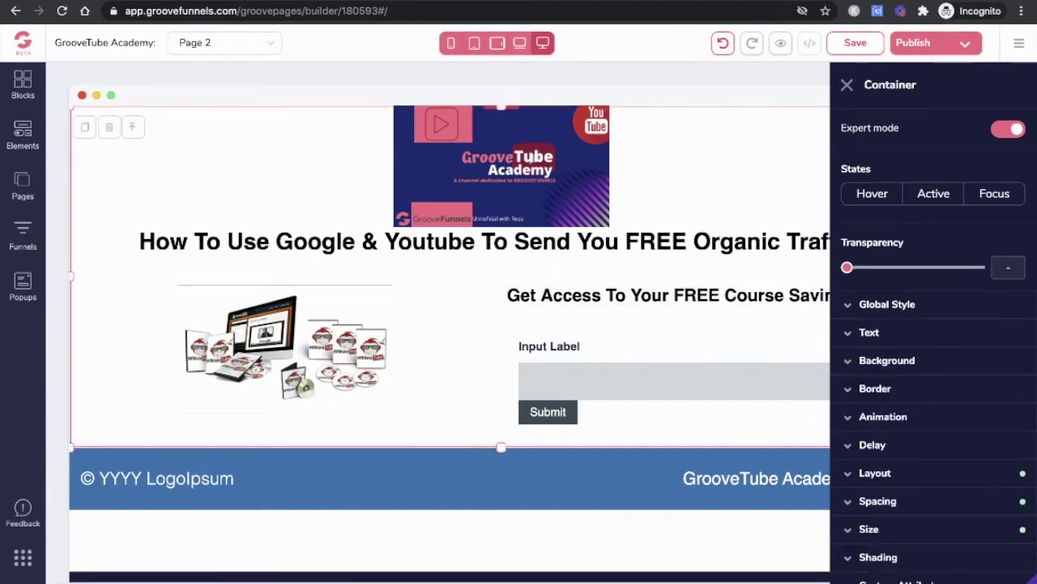
click(133, 129)
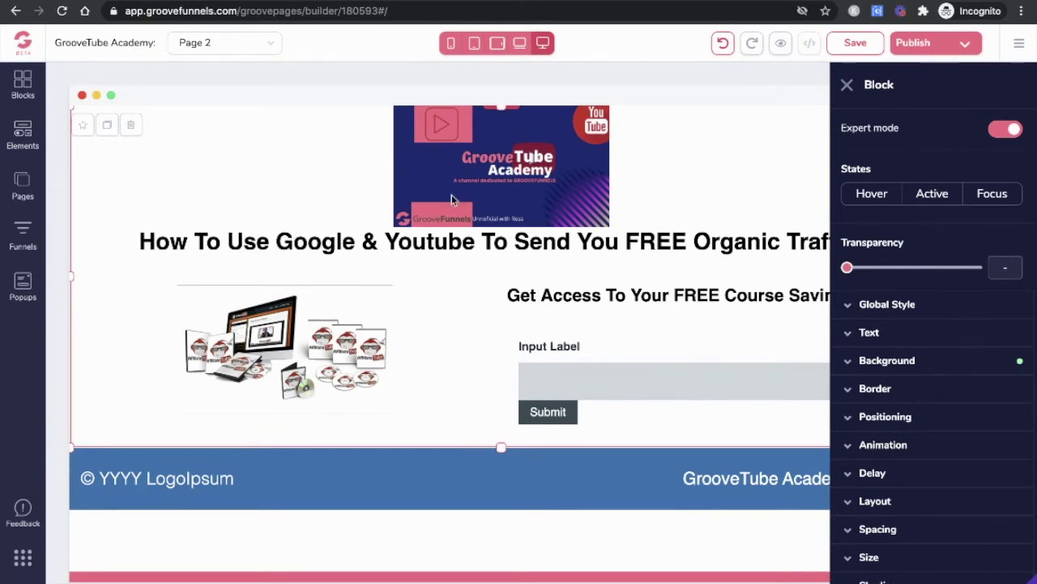
click(882, 362)
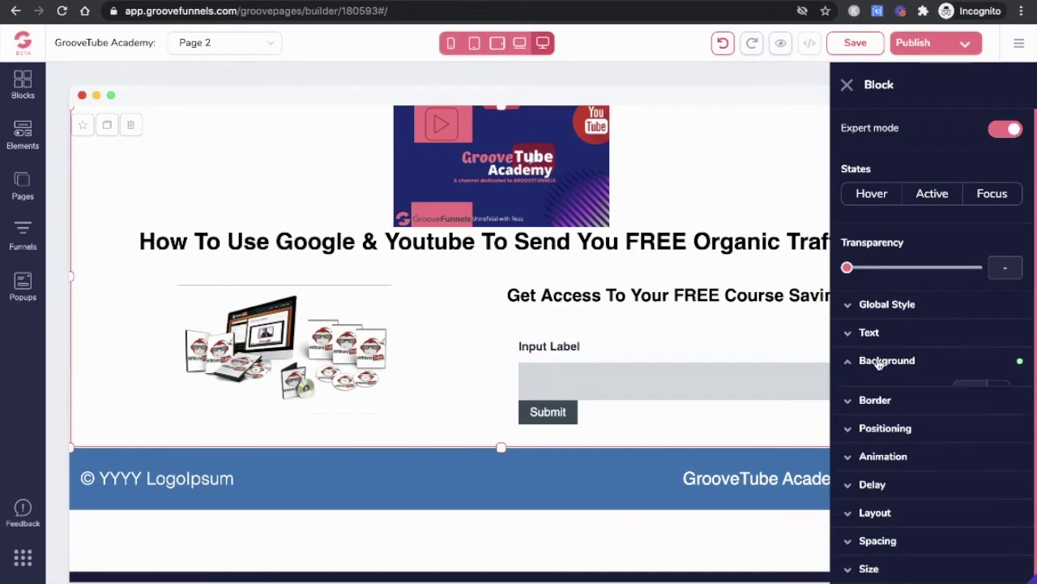
click(874, 362)
scroll(1004, 375, down, 1)
scroll(1007, 375, up, 1)
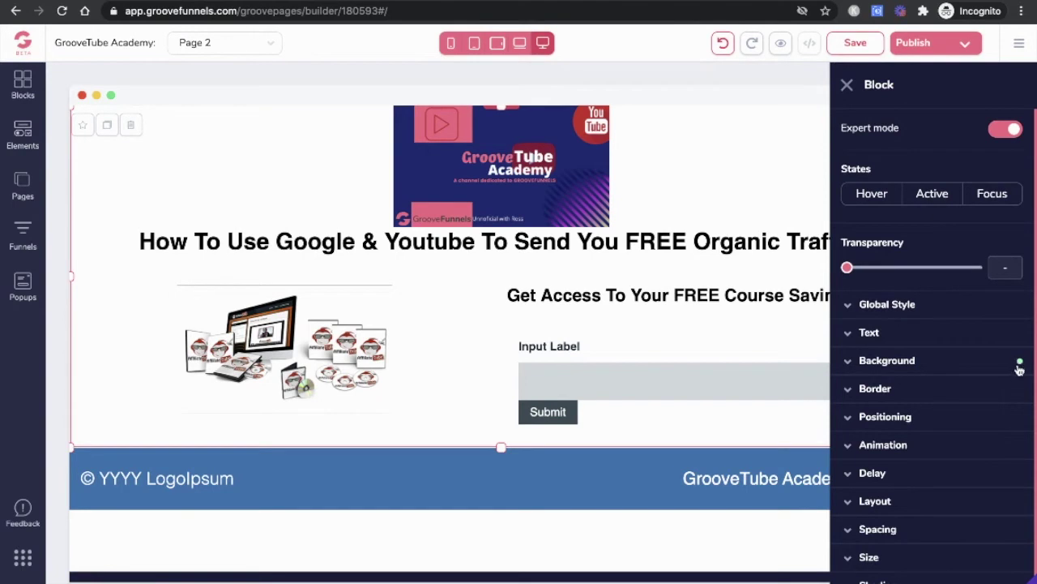
click(913, 366)
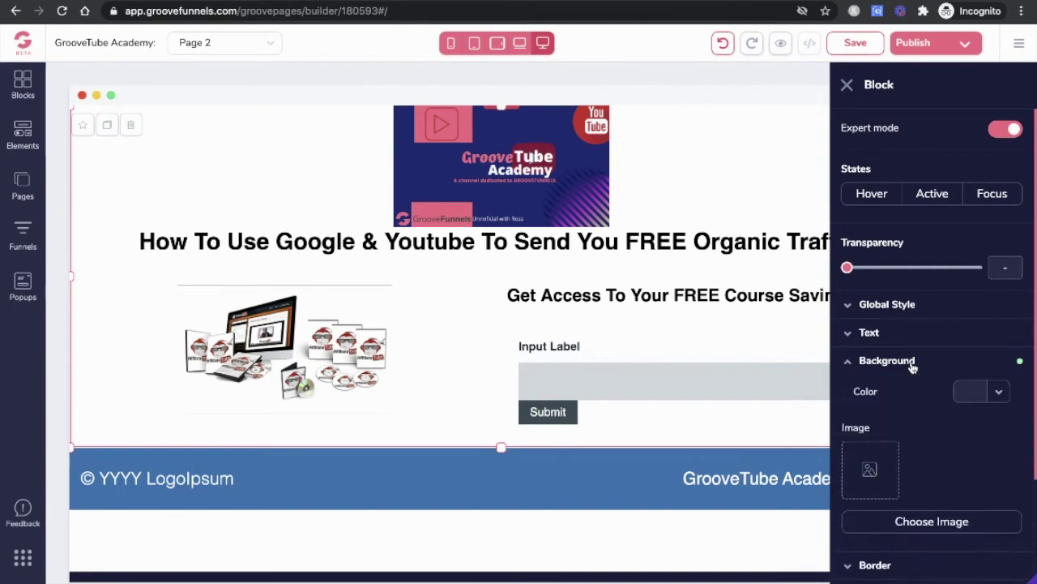
click(1000, 392)
mouse_move(911, 470)
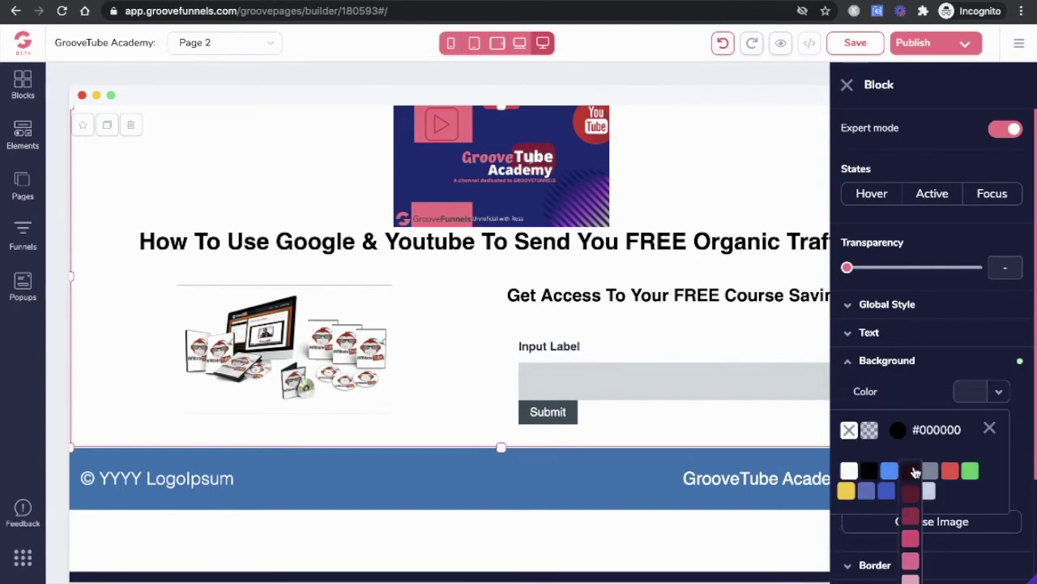
click(909, 535)
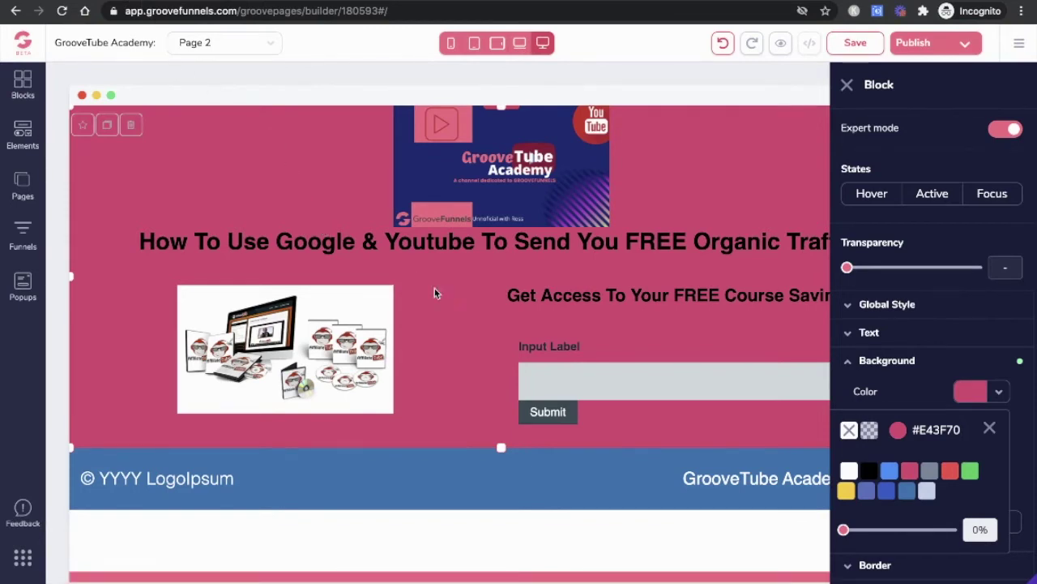
Configure the form's input label with the for attribute "email" and the published page's label text "Your Best Email".
click(525, 362)
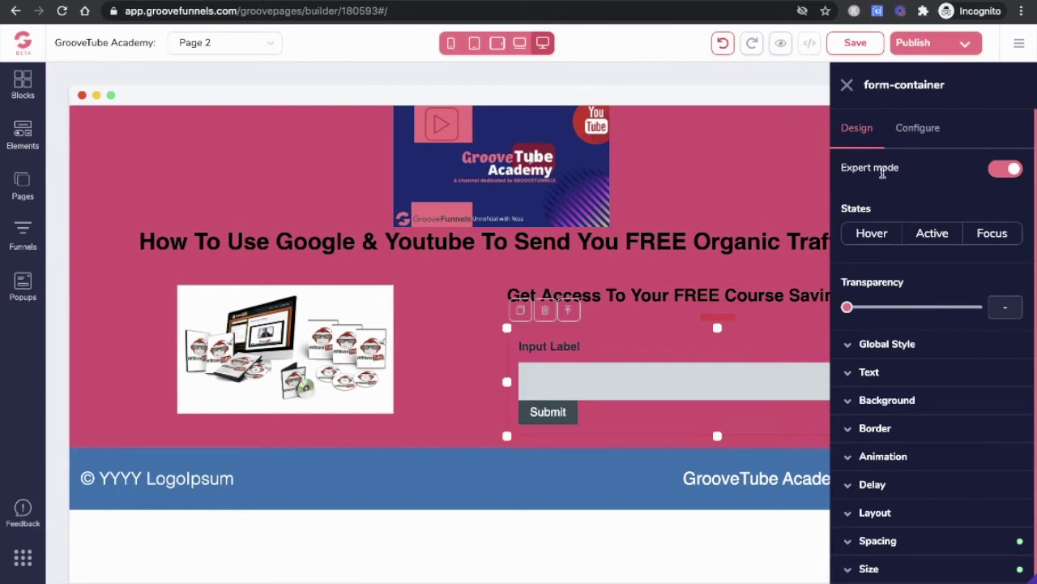
click(557, 348)
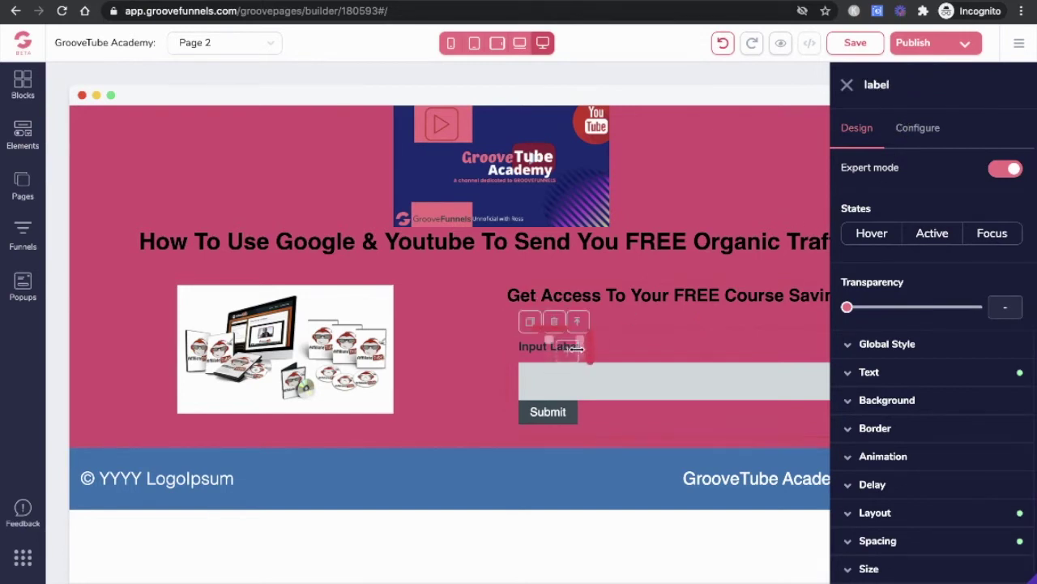
click(914, 134)
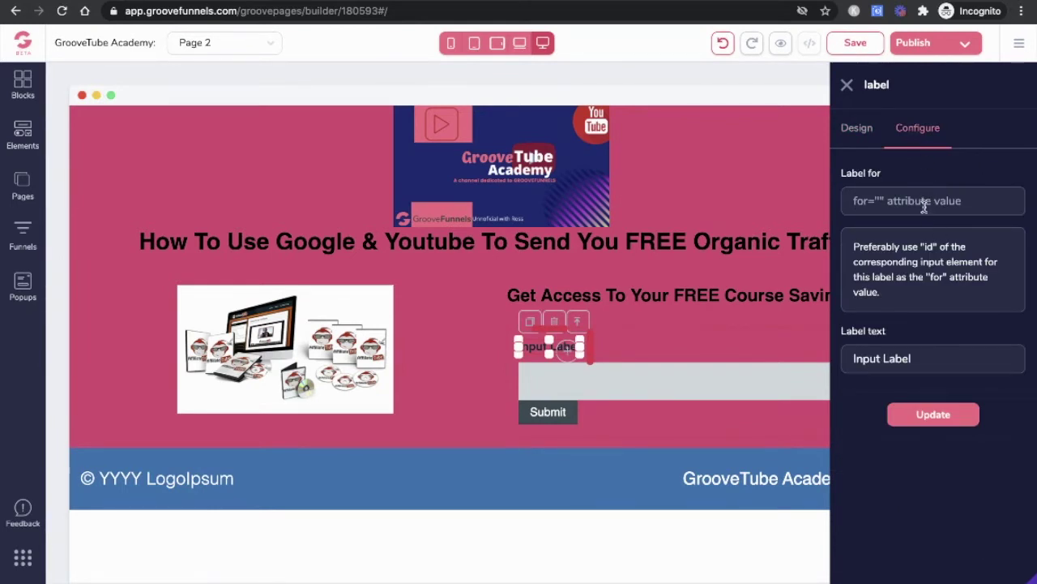
text(email)
drag(920, 358, 831, 365)
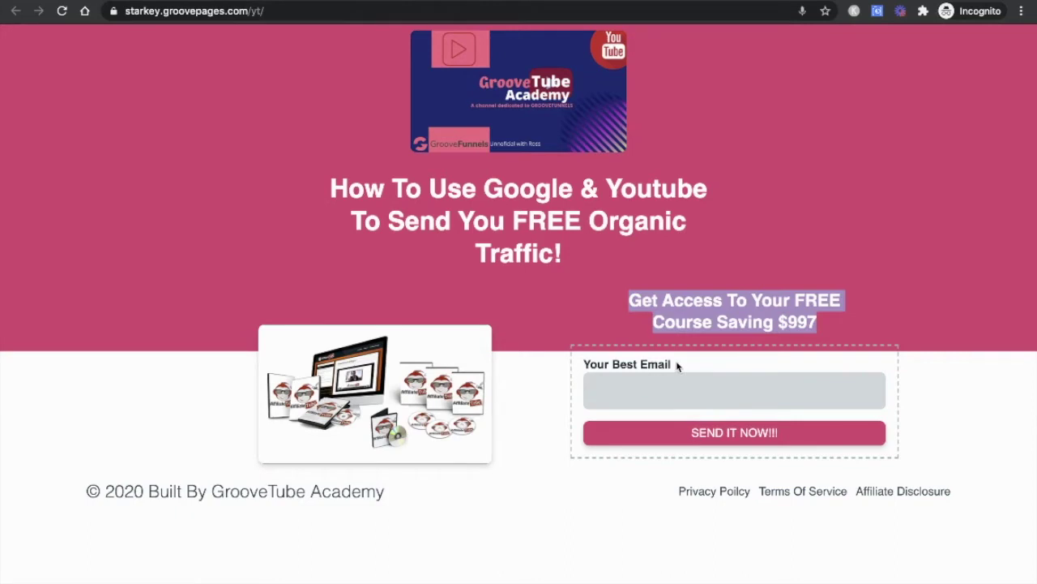
drag(677, 365, 584, 366)
key(ctrl+c)
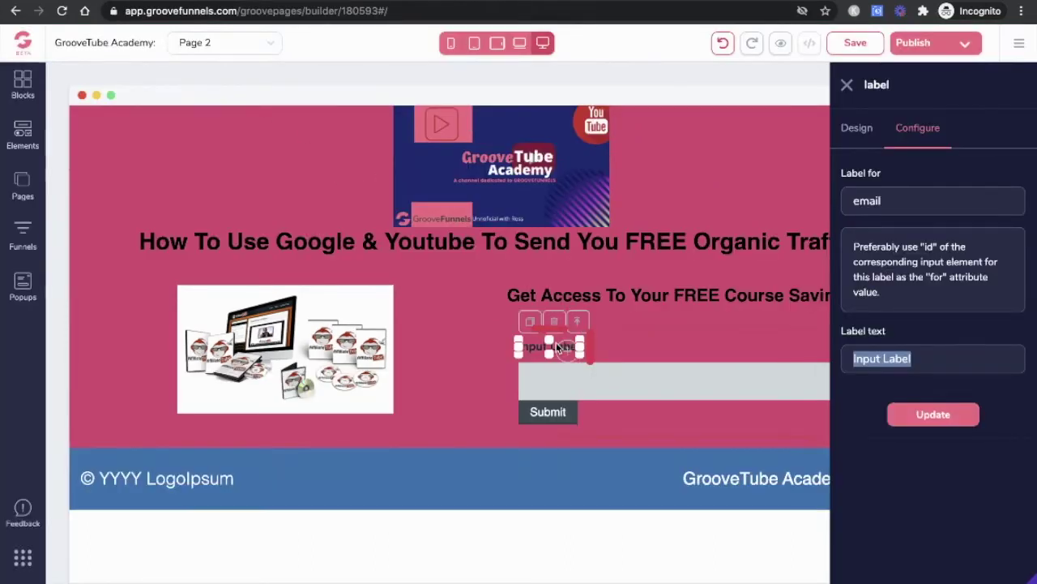
click(534, 351)
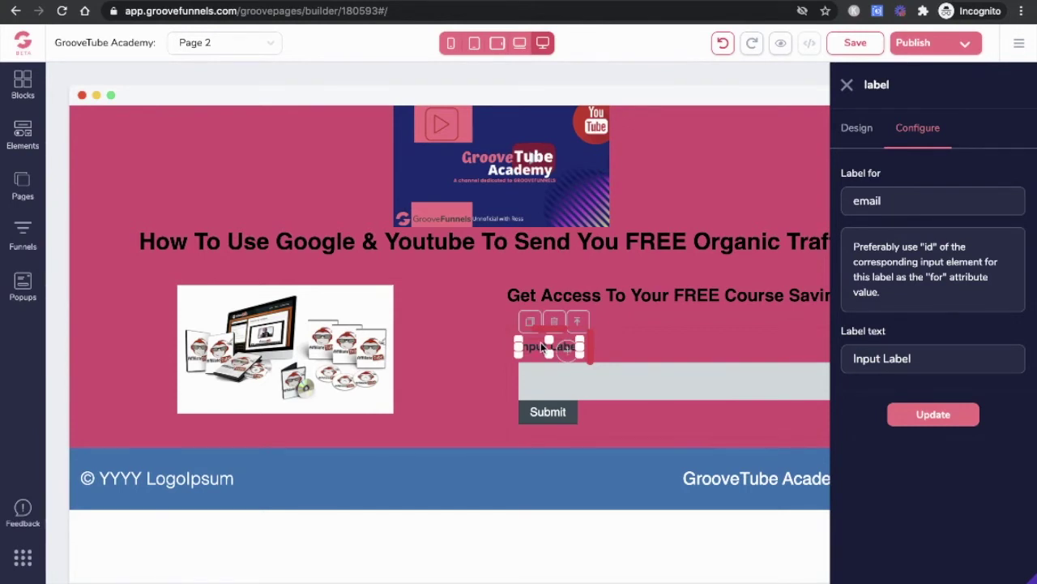
key(ctrl+v)
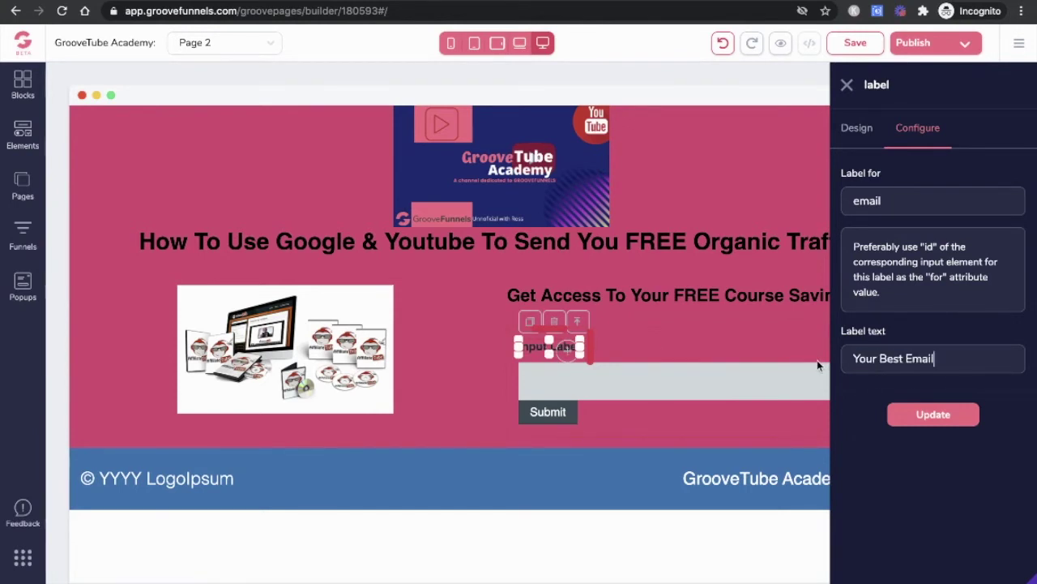
click(950, 415)
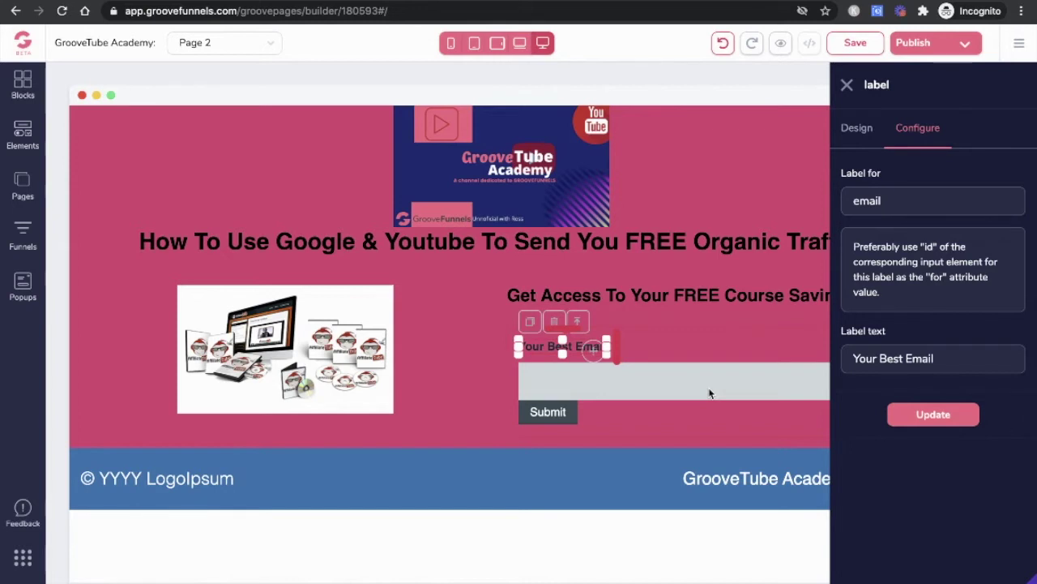
Set both the ID and the name of the form's input field to "email".
click(657, 382)
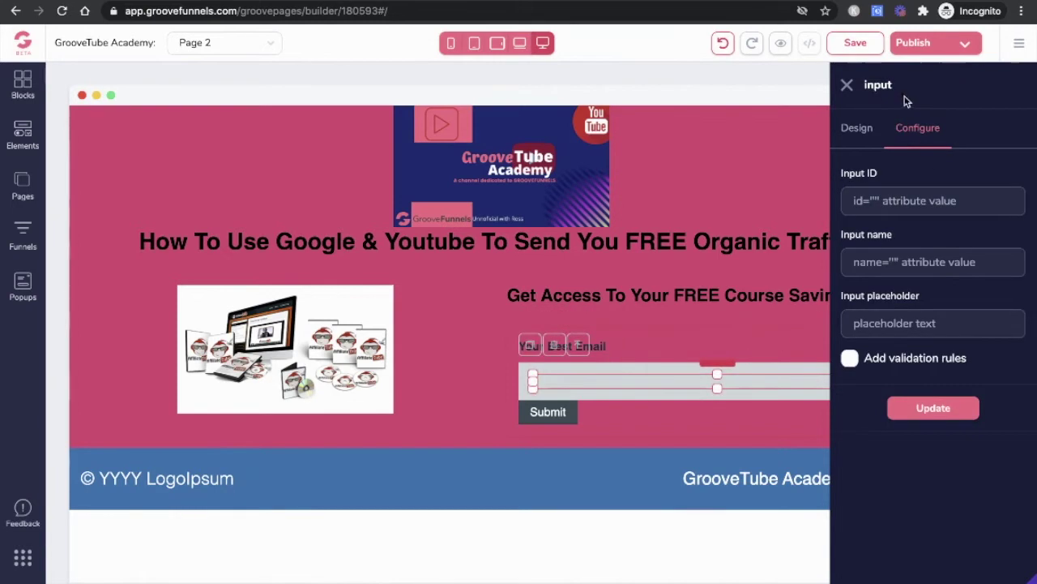
click(885, 200)
text(email)
key(Tab)
text(email)
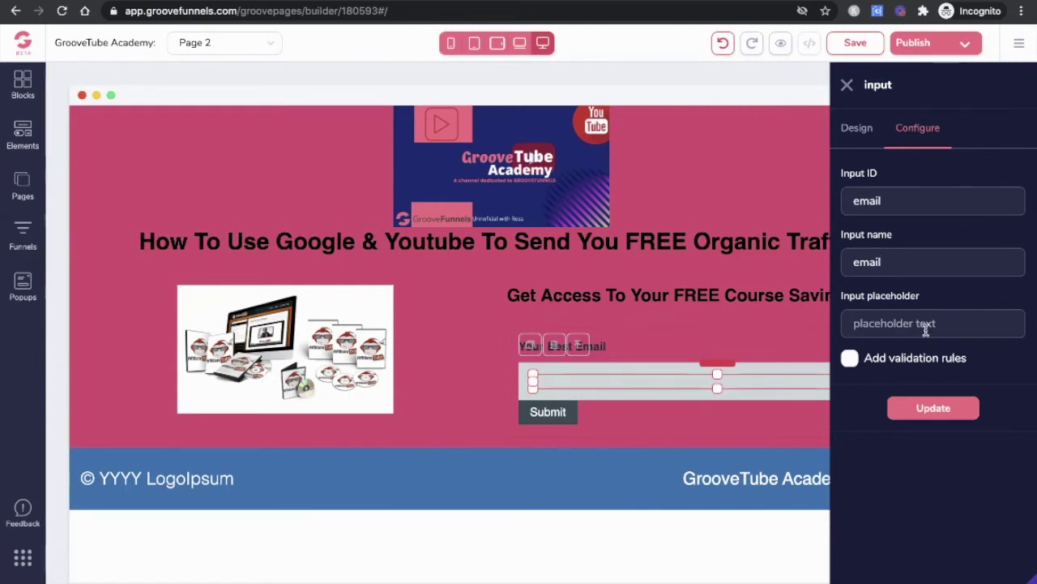
Add validation rules to the input field with type email and no empty input allowed, and apply the field's configuration.
click(851, 362)
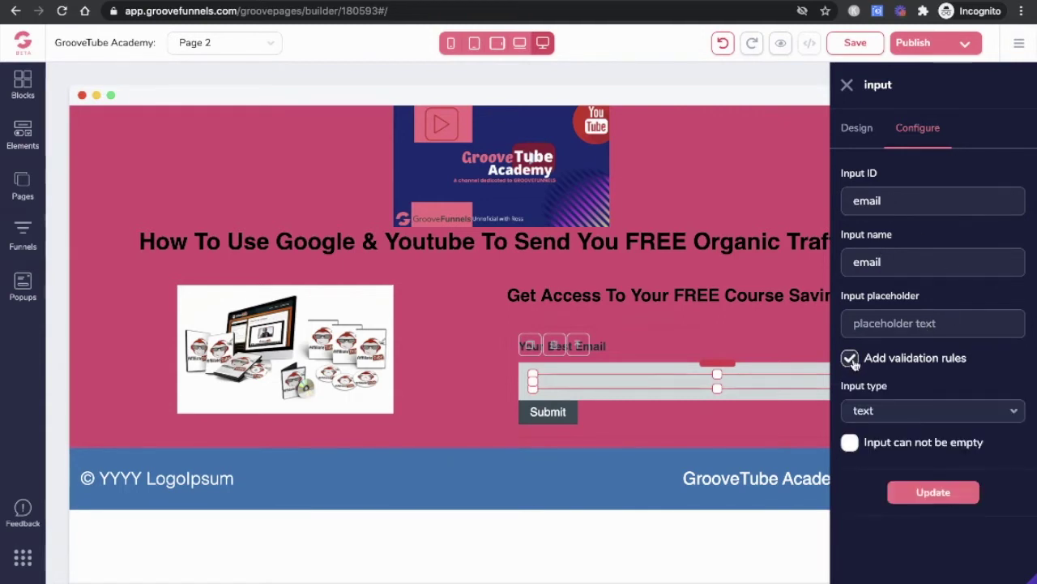
click(932, 412)
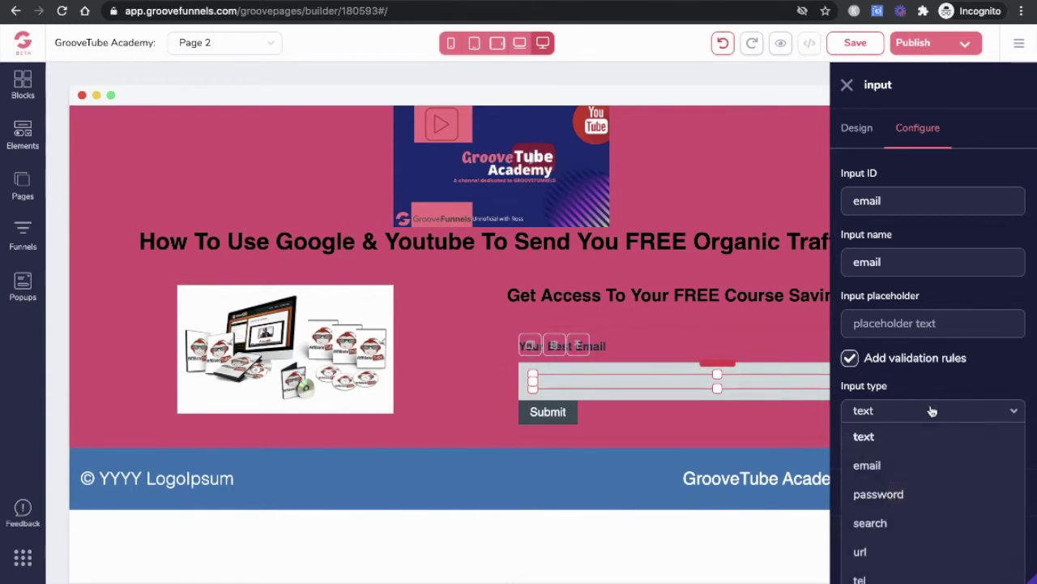
click(913, 476)
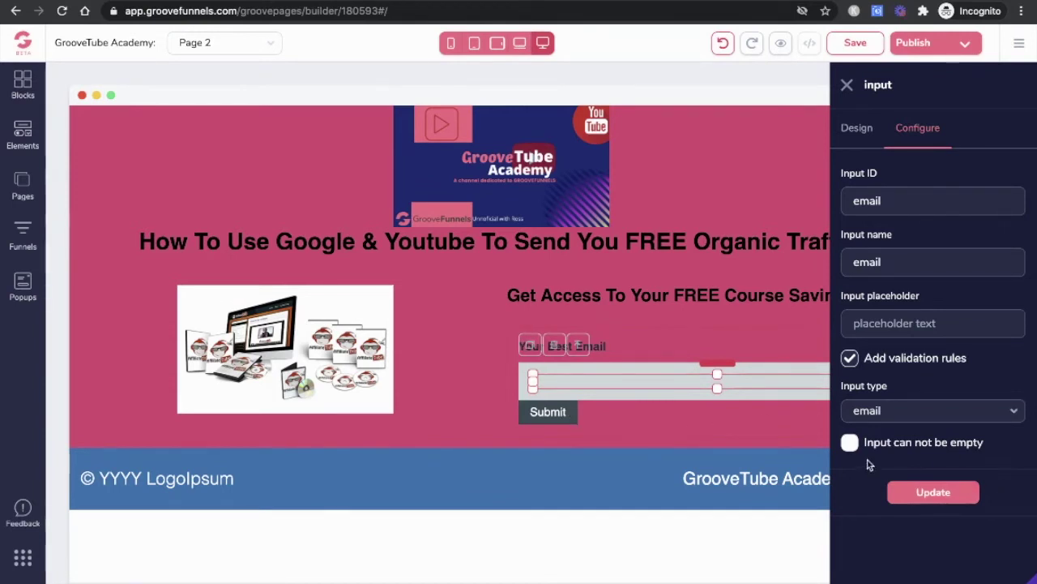
click(849, 443)
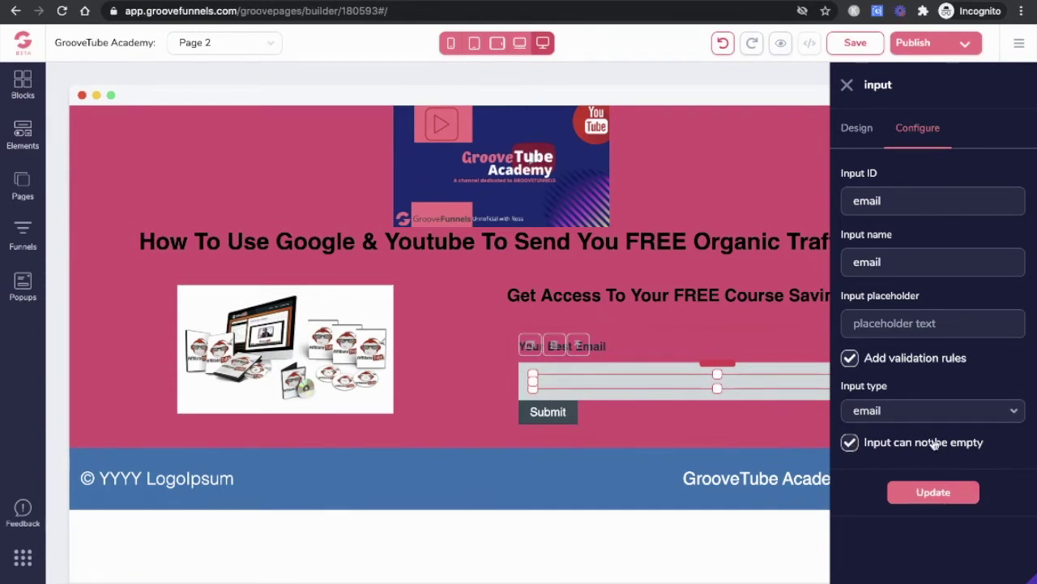
click(934, 493)
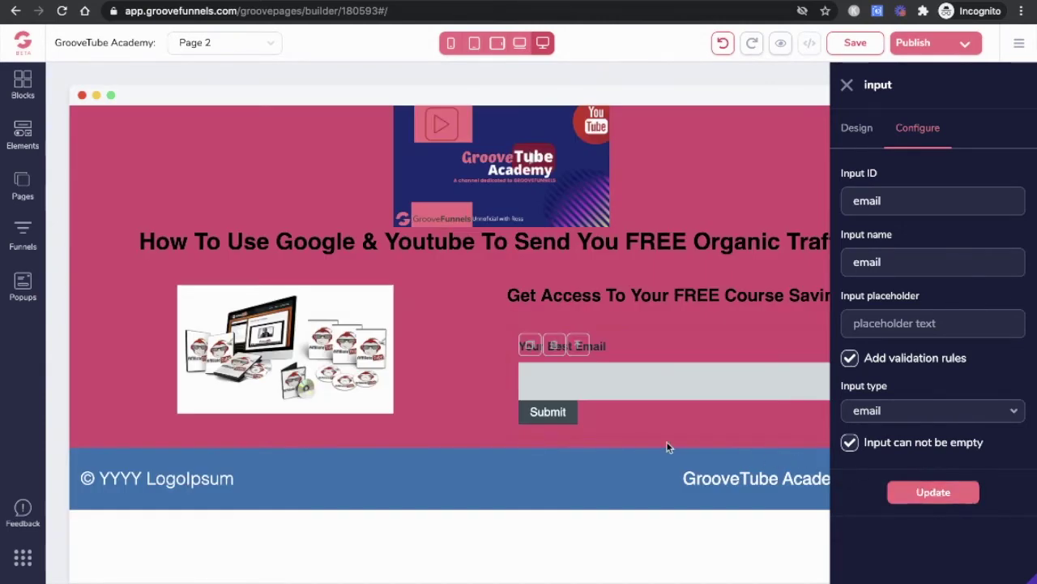
Change the form's submit button text to "SEND IT NOW!!!" as on the published page.
click(556, 414)
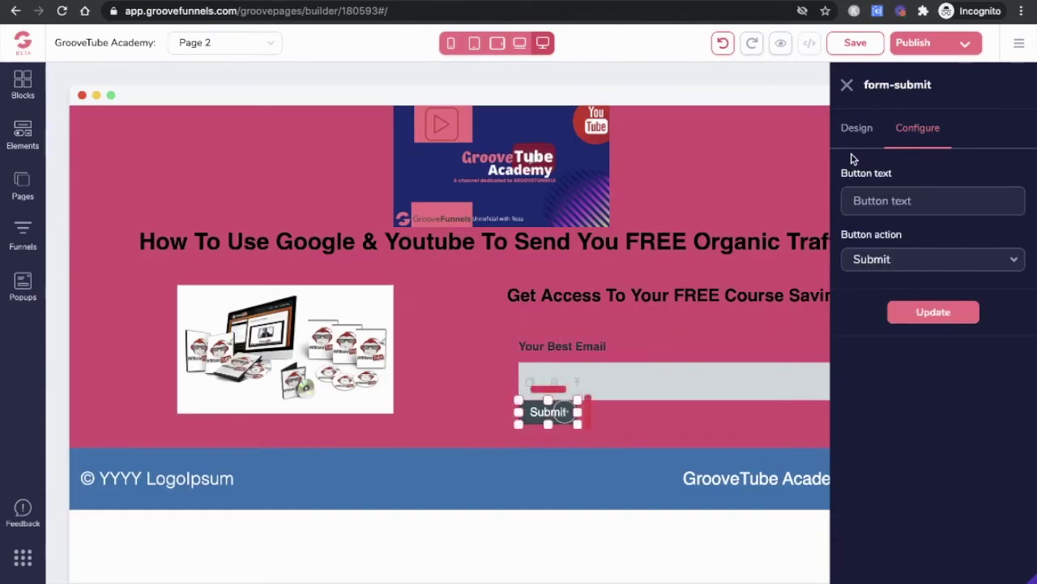
click(874, 206)
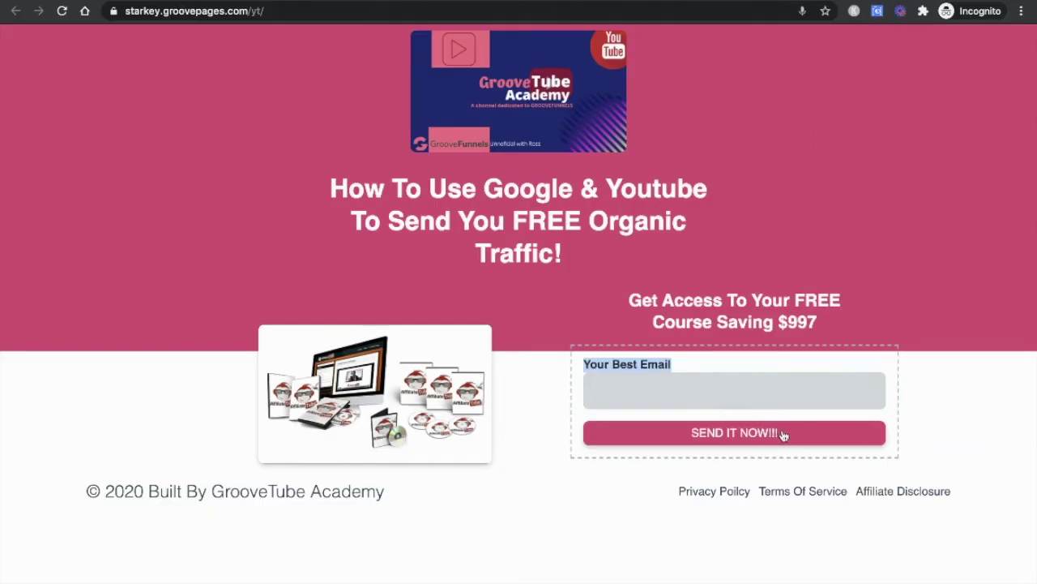
click(693, 436)
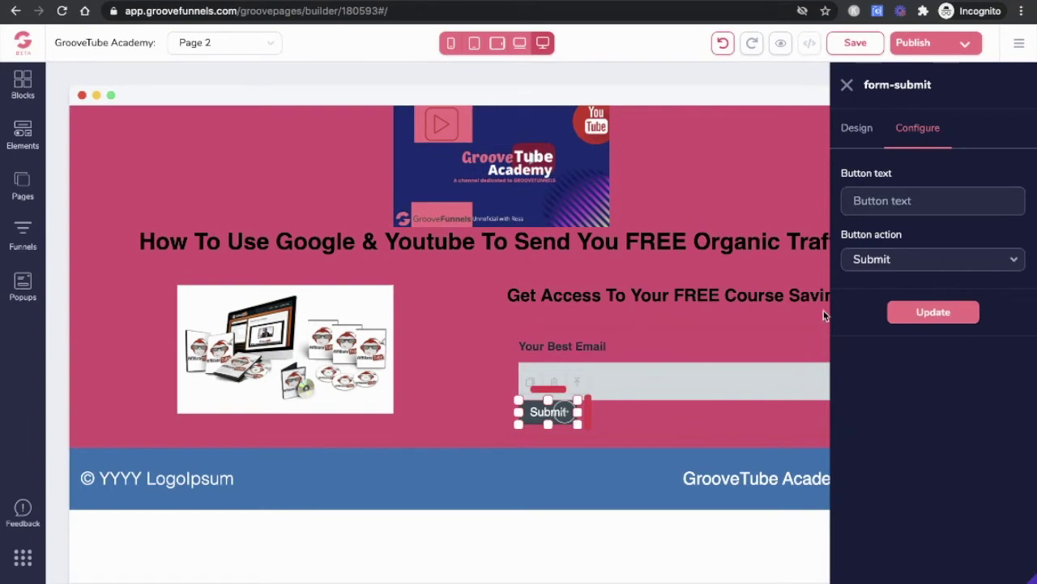
text(SEND IT NOW!!!)
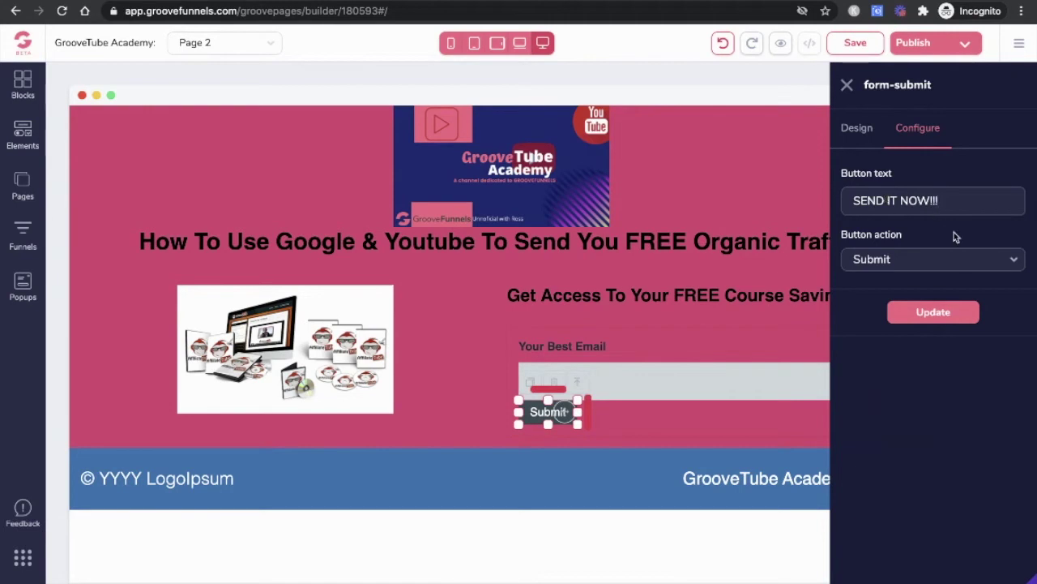
click(959, 322)
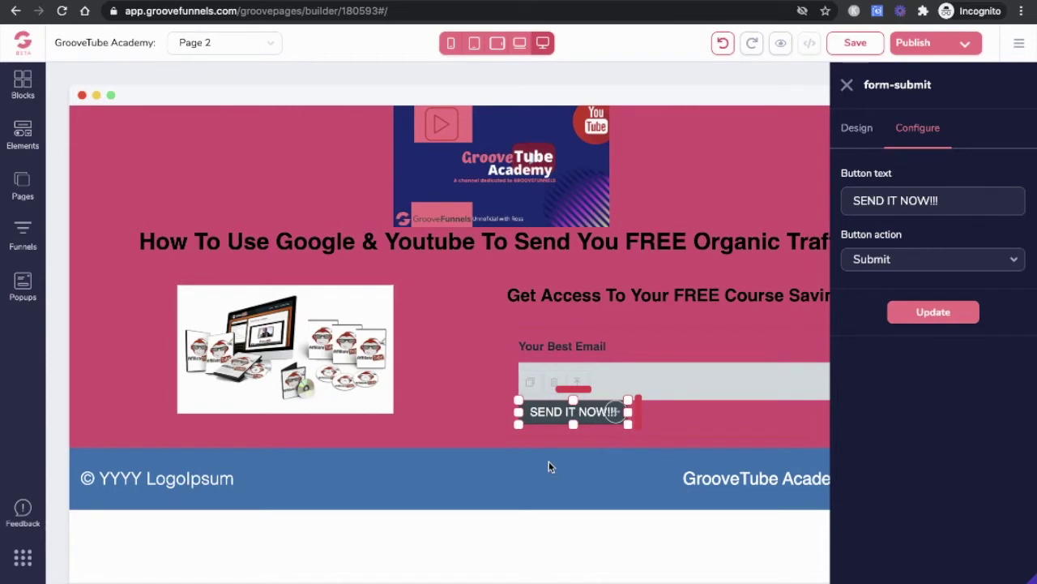
Replace the footer's copyright placeholder with the published page's text "© 2020 Built By GrooveTube Academy".
click(208, 477)
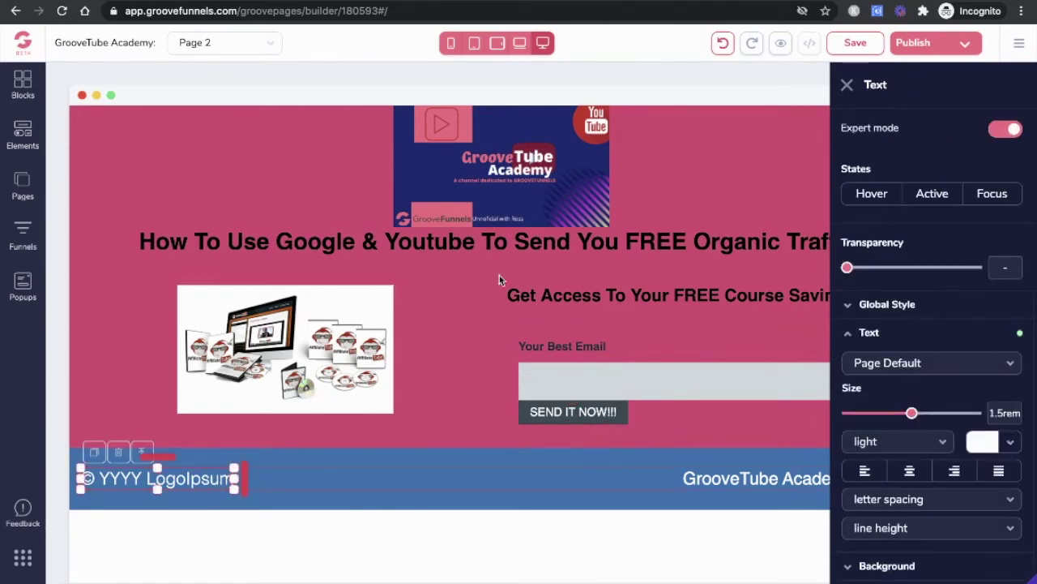
key(BackSpace)
key(BackSpace)
key(BackSpace)
key(BackSpace)
key(BackSpace)
key(BackSpace)
key(BackSpace)
key(BackSpace)
key(BackSpace)
key(BackSpace)
key(BackSpace)
key(BackSpace)
key(BackSpace)
key(BackSpace)
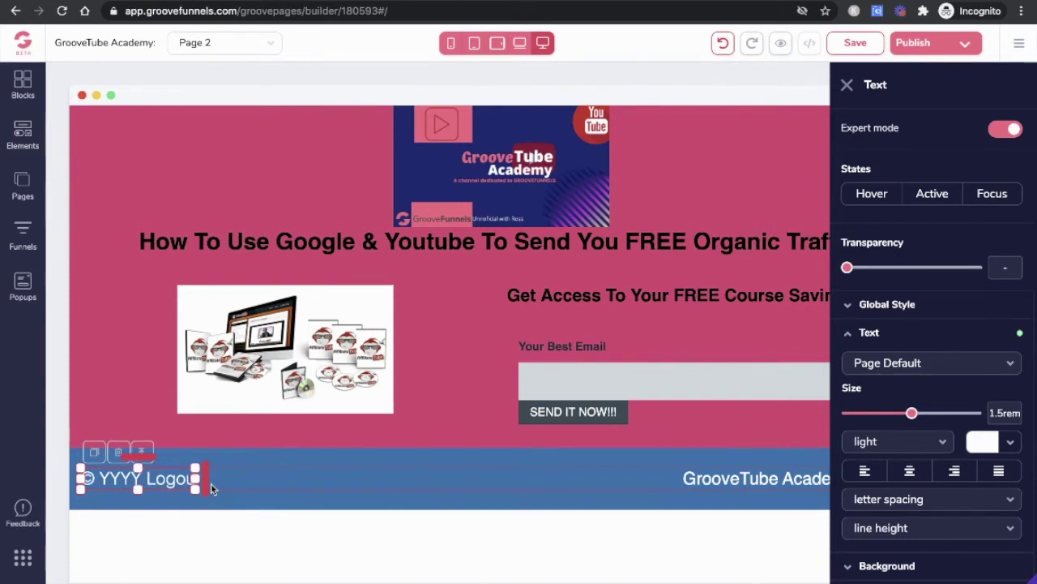
key(ctrl+v)
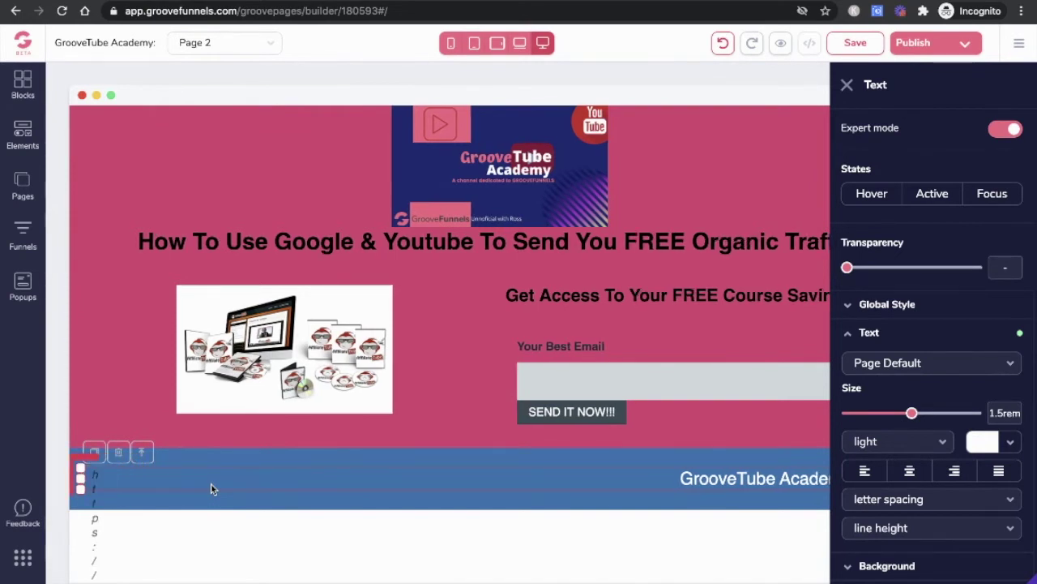
click(282, 5)
drag(87, 494, 405, 507)
triple_click(397, 500)
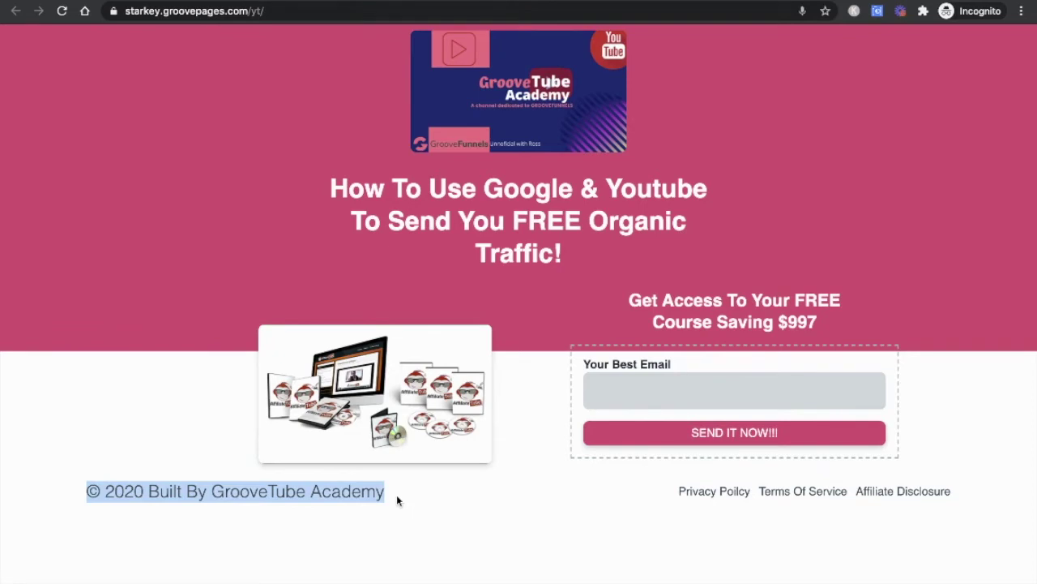
click(84, 3)
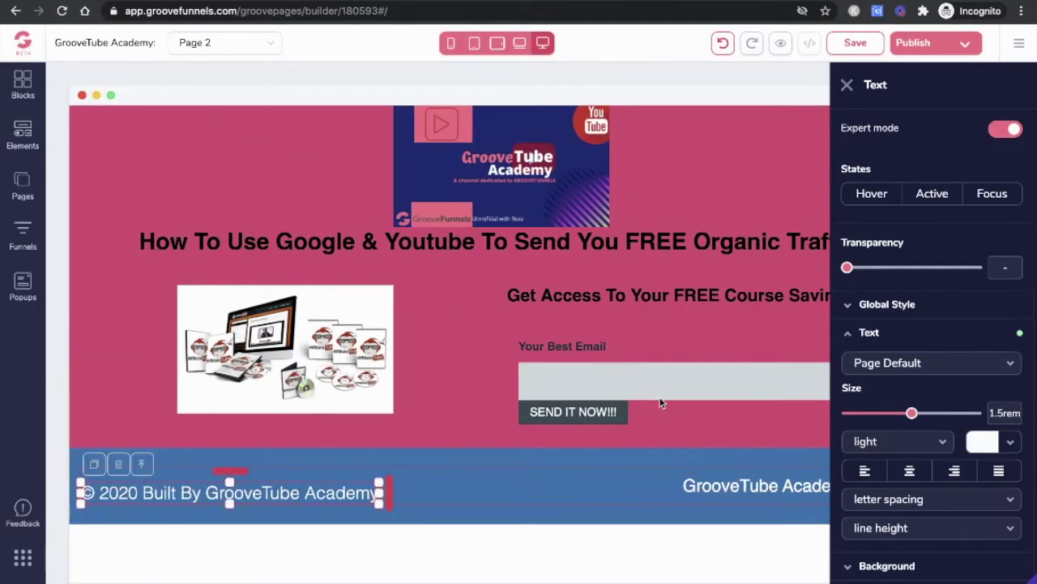
Delete the "GrooveTube Academy" text beside the text link in the footer and confirm the deletion.
scroll(438, 335, right, 3)
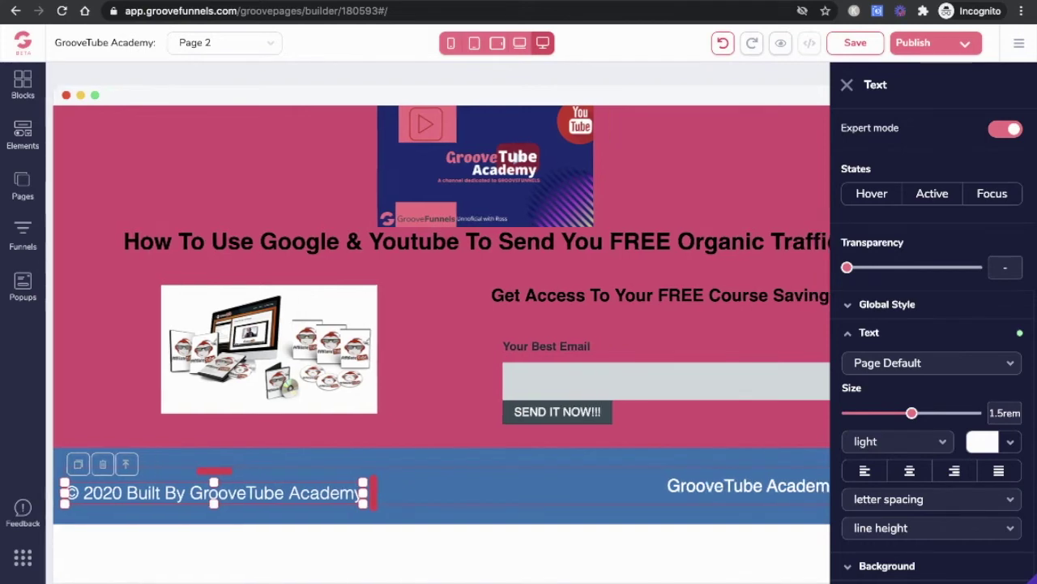
click(672, 482)
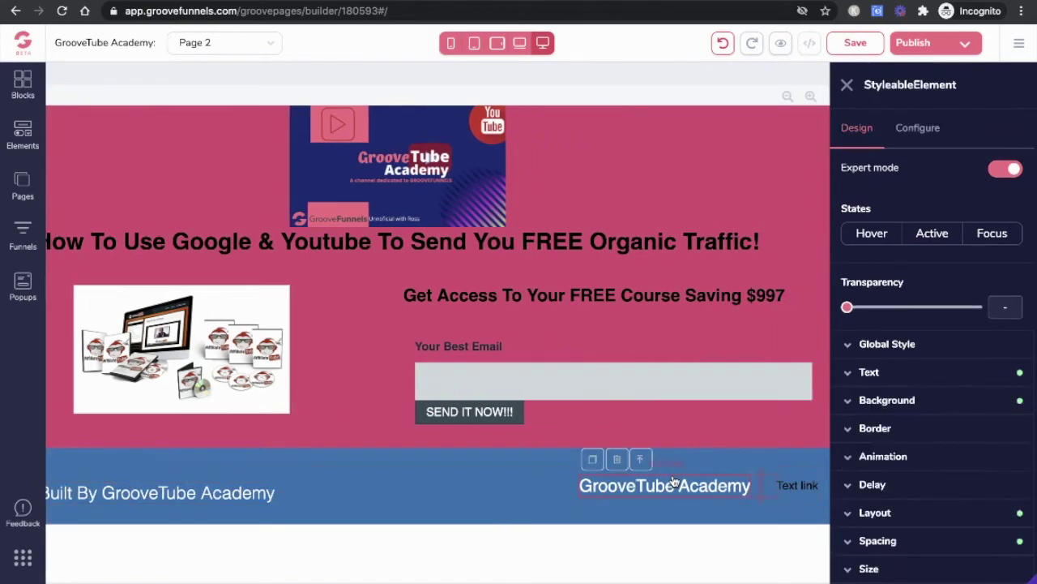
click(617, 460)
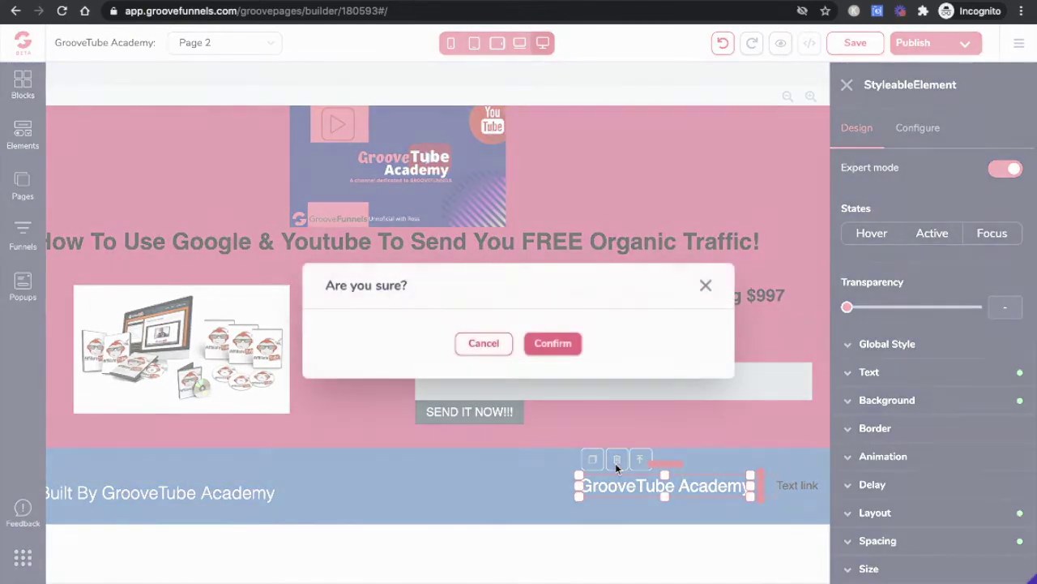
click(554, 346)
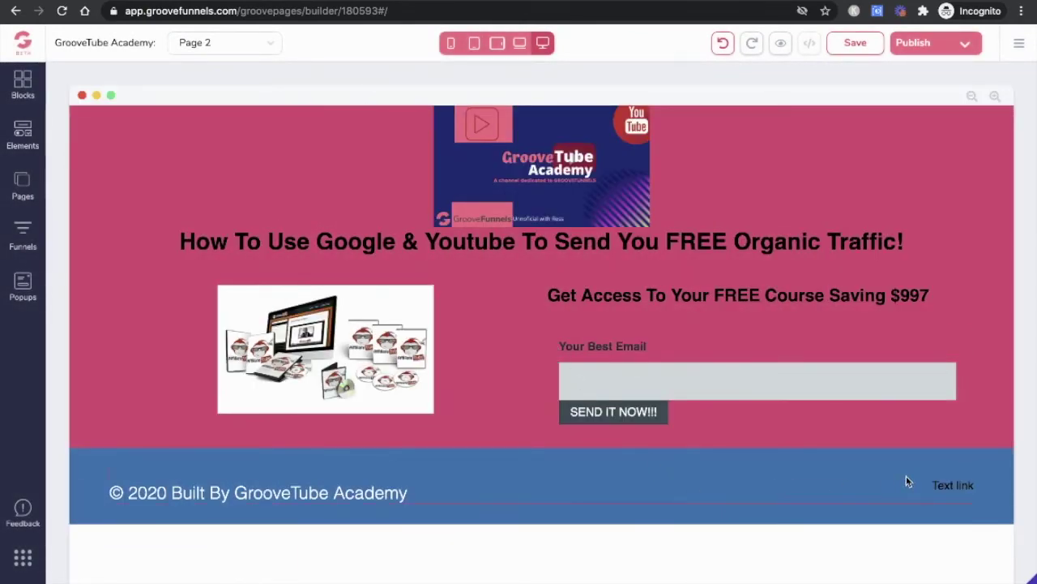
Change the footer's text link to read "Privacy Policy", leave its link target at none, and apply the configuration.
click(936, 486)
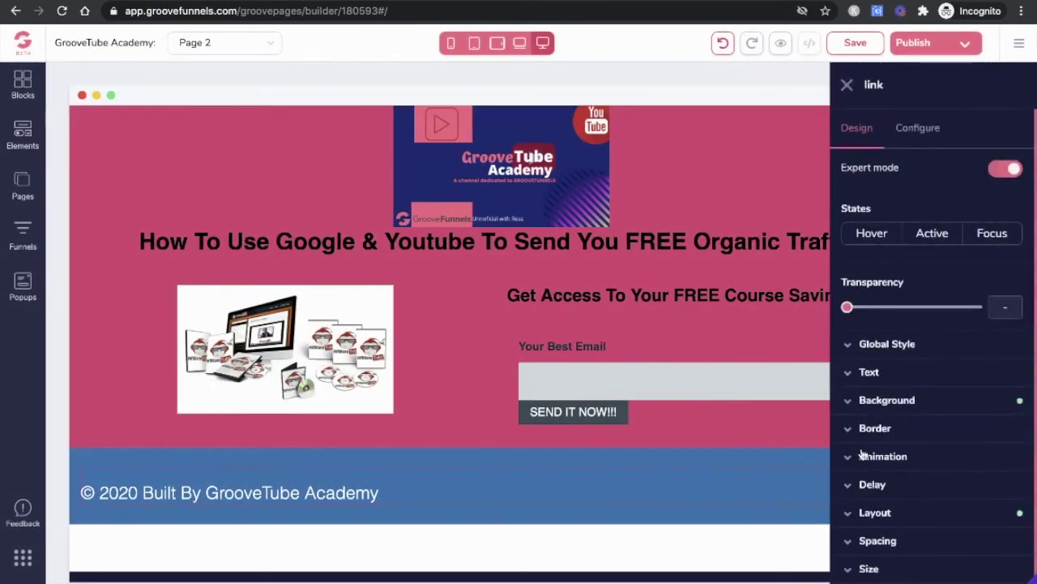
click(918, 131)
drag(933, 201, 817, 213)
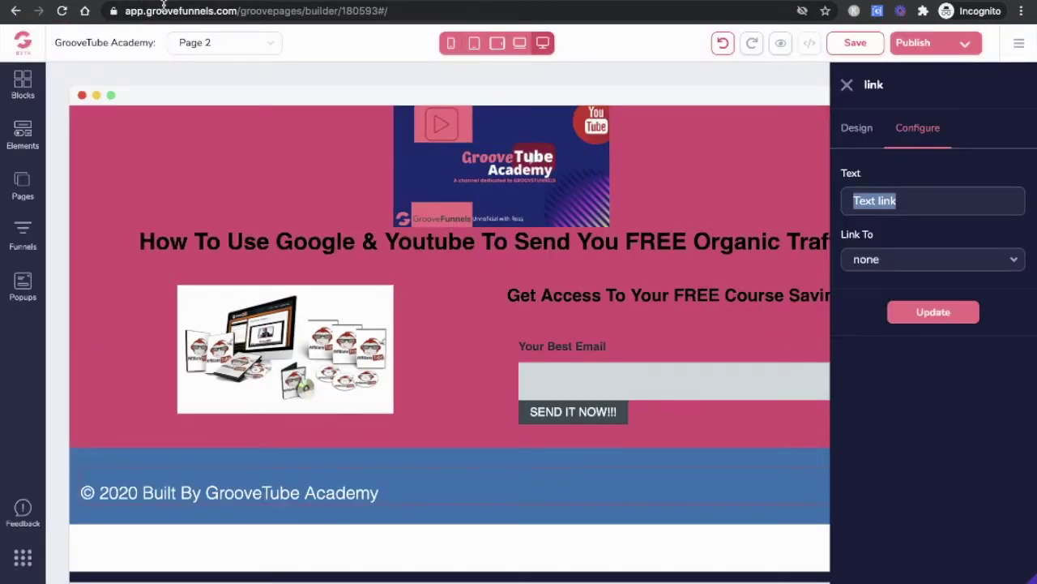
text(Privacy)
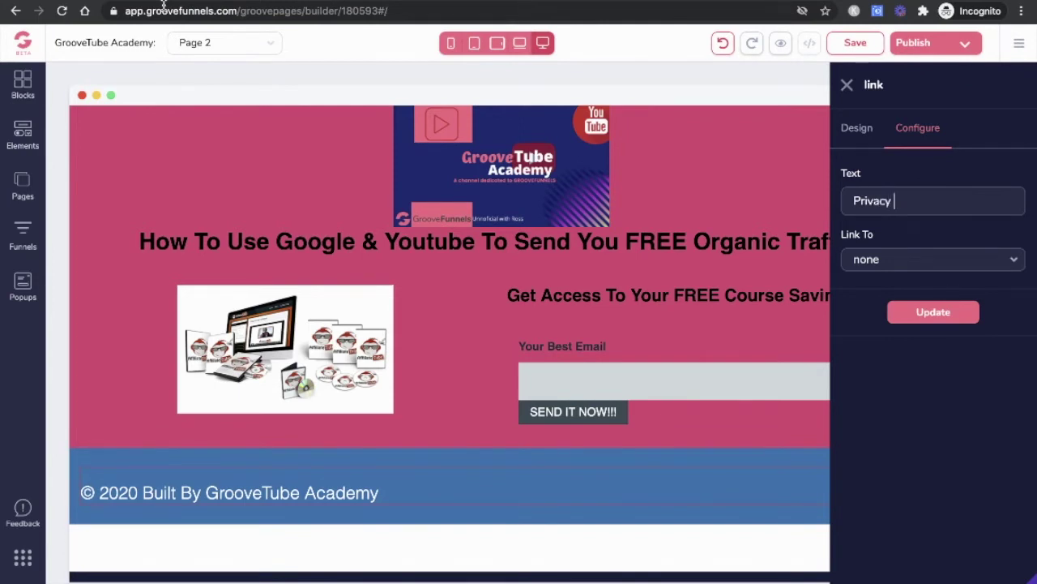
text( Policy)
click(920, 262)
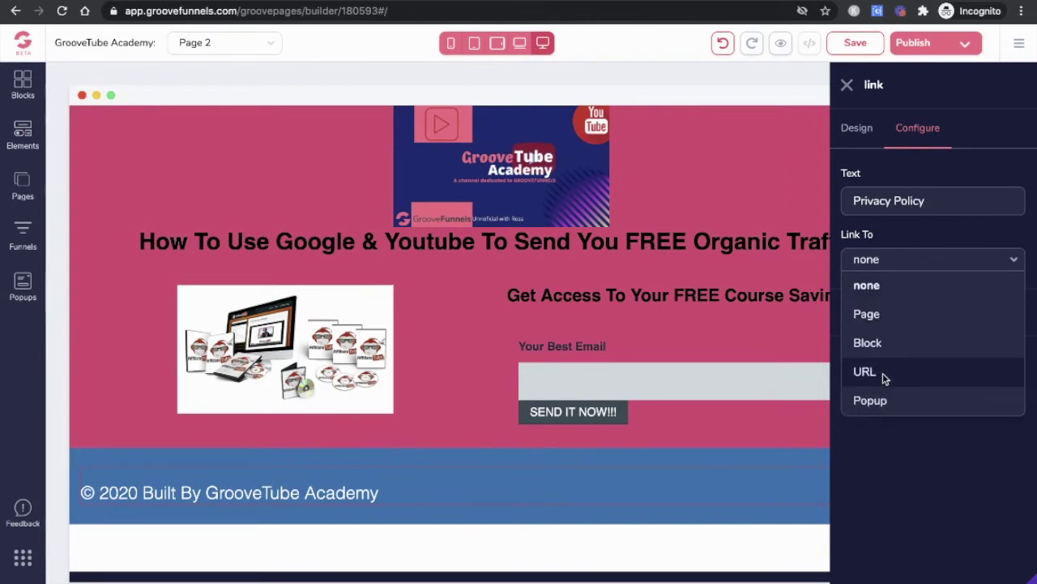
click(889, 263)
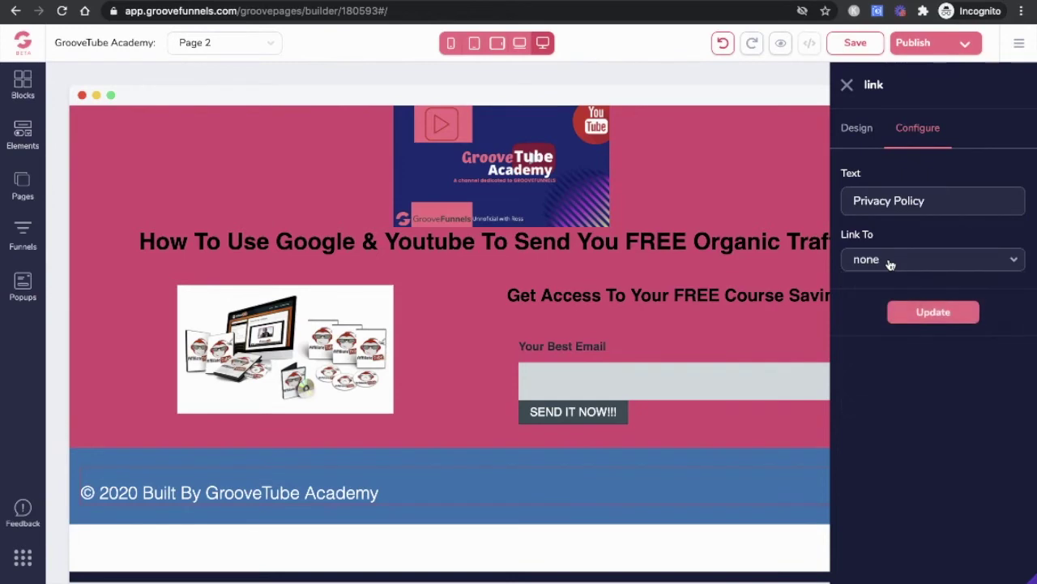
click(932, 313)
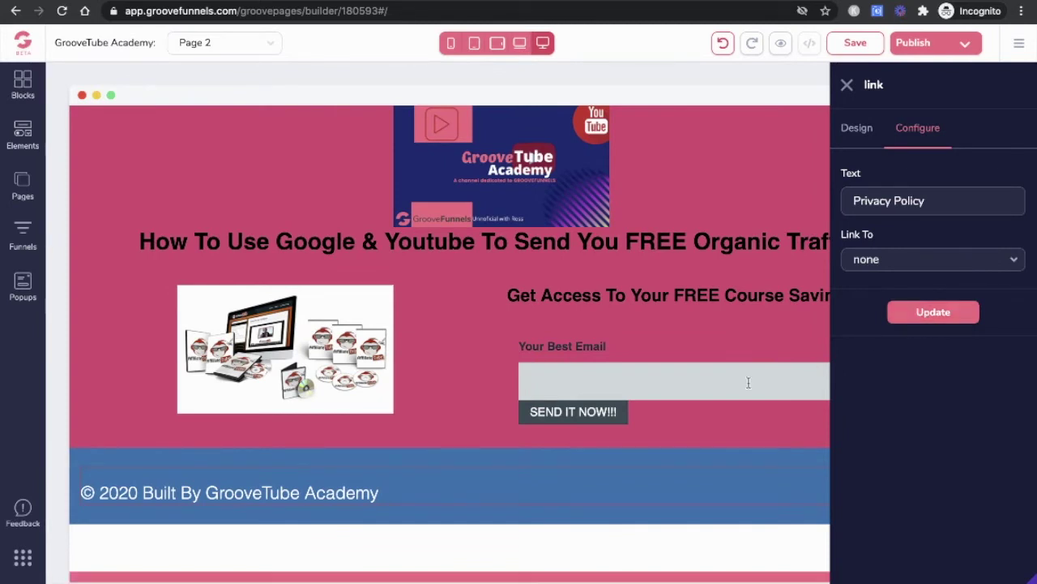
Set the text colour of the footer's Privacy Policy link to the dark shade #202D3C.
click(862, 129)
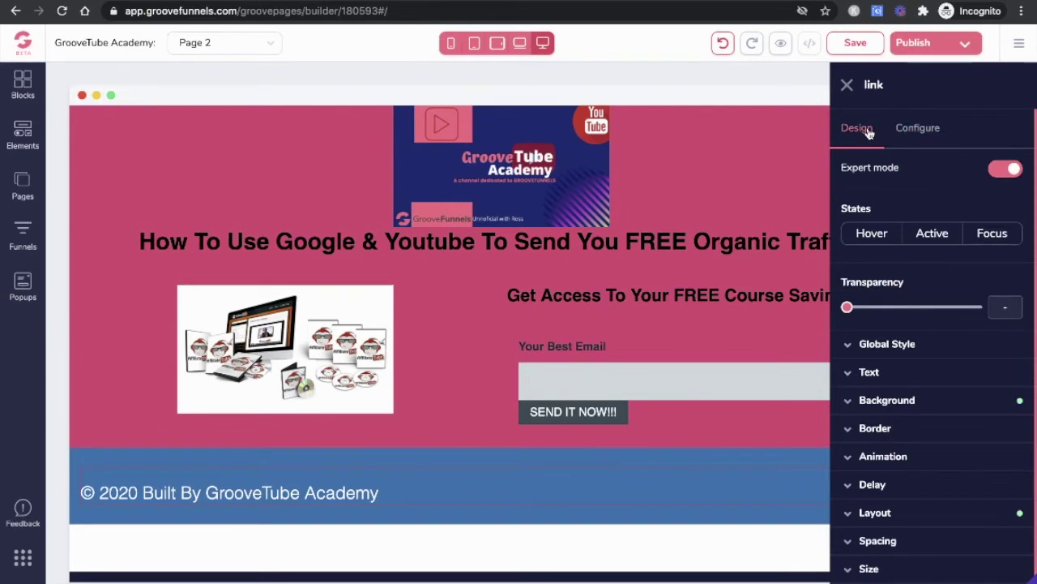
scroll(977, 384, down, 1)
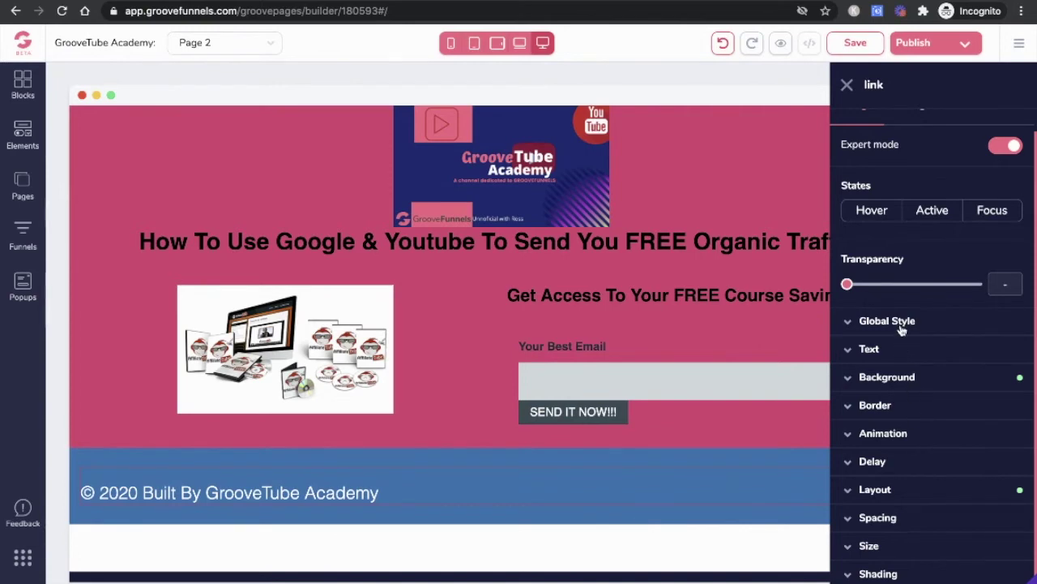
scroll(859, 243, up, 1)
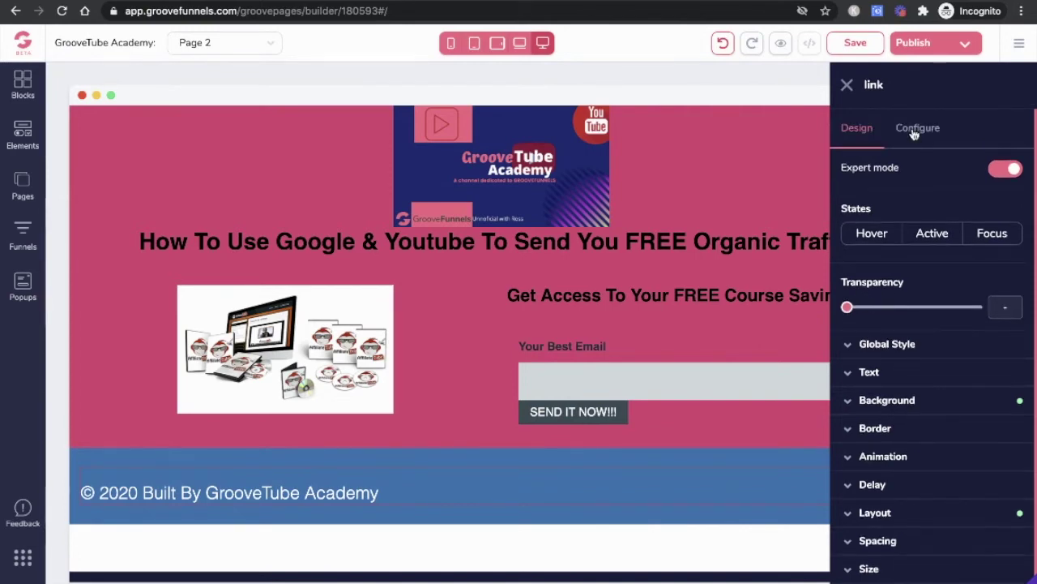
click(900, 379)
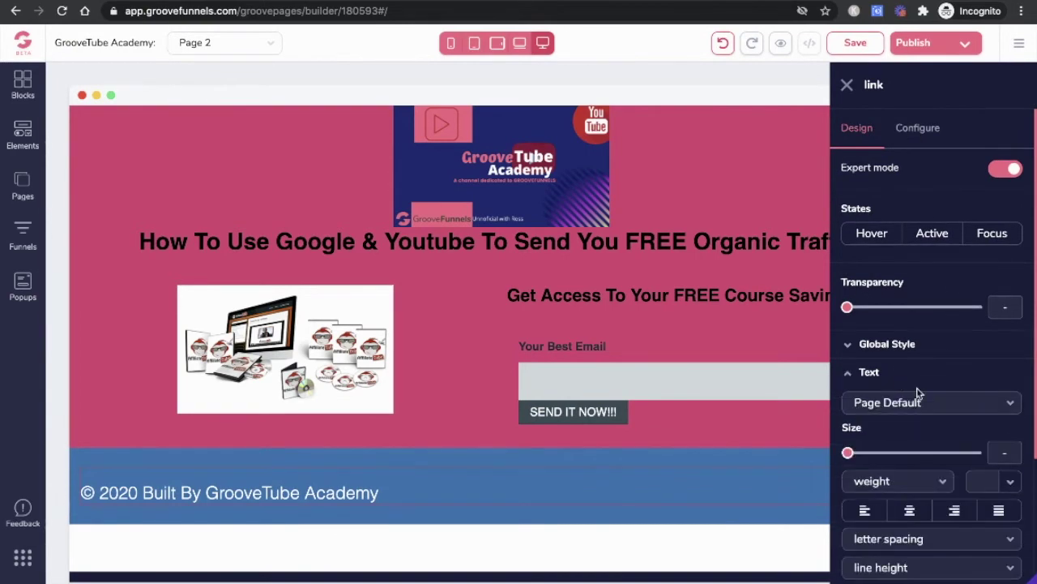
click(1010, 480)
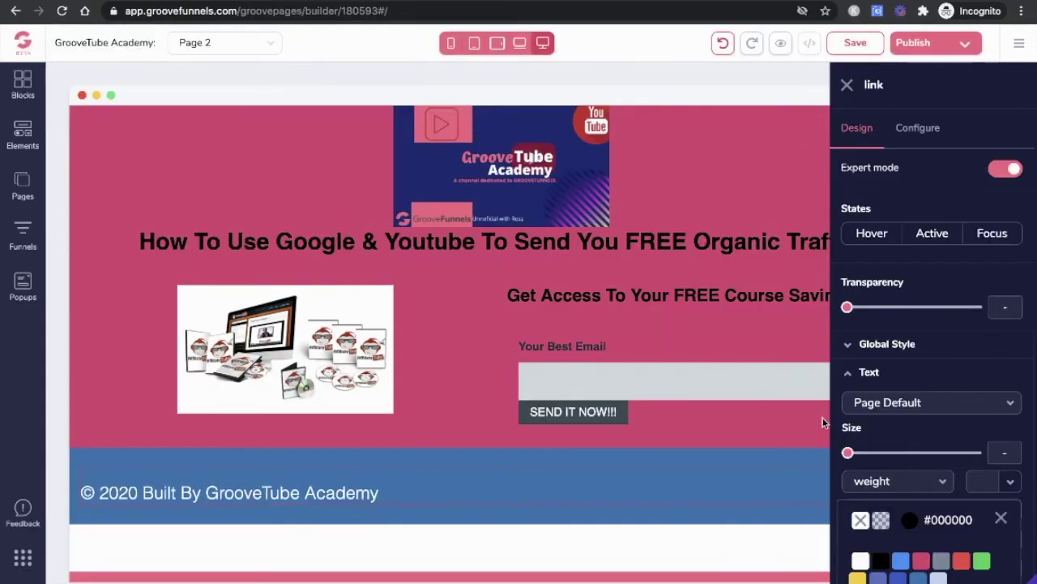
scroll(916, 454, down, 5)
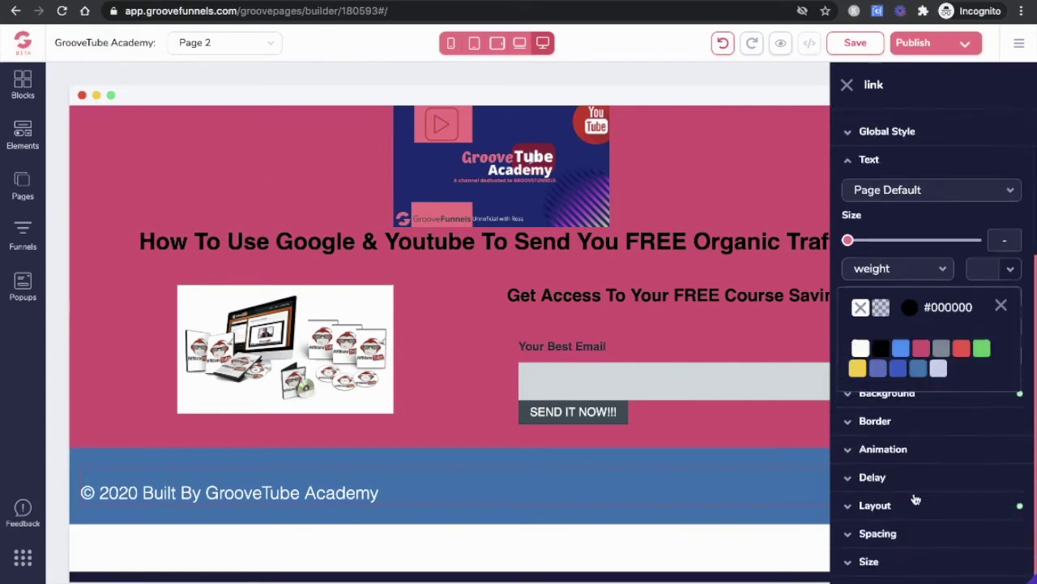
click(940, 359)
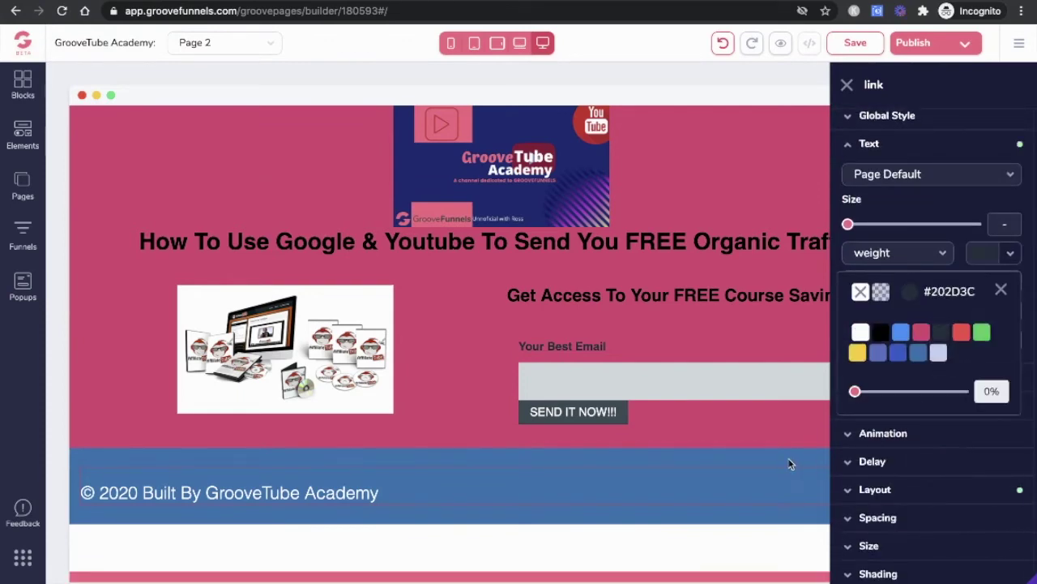
scroll(803, 491, right, 3)
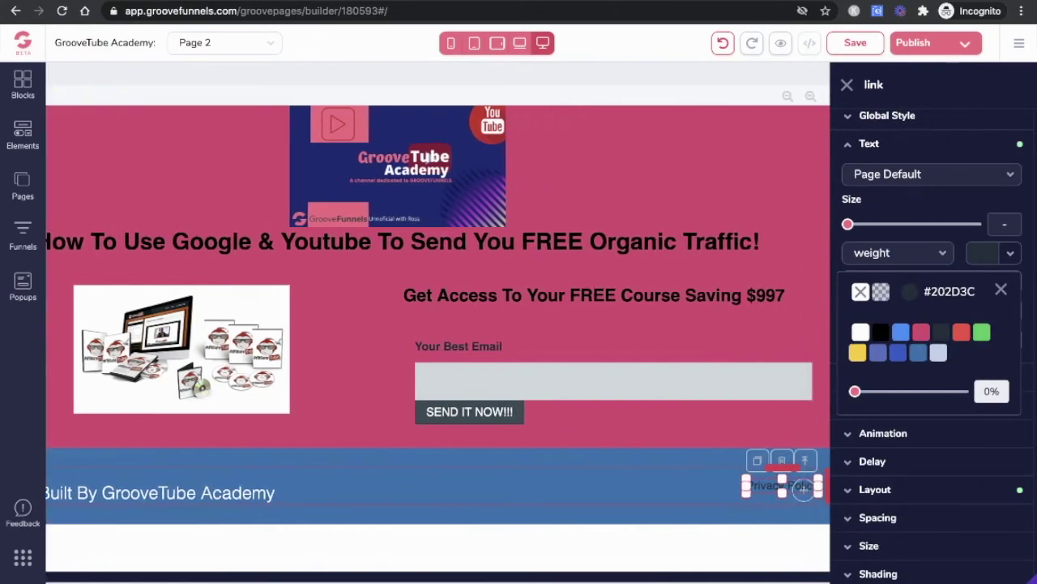
scroll(802, 490, left, 3)
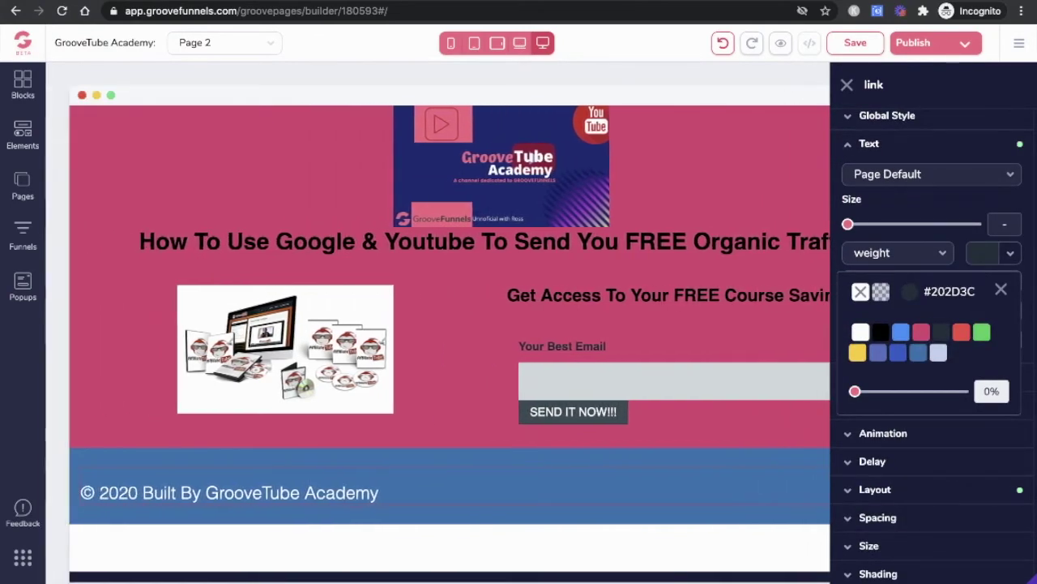
Set the footer copyright text's colour to #202D3C.
click(362, 492)
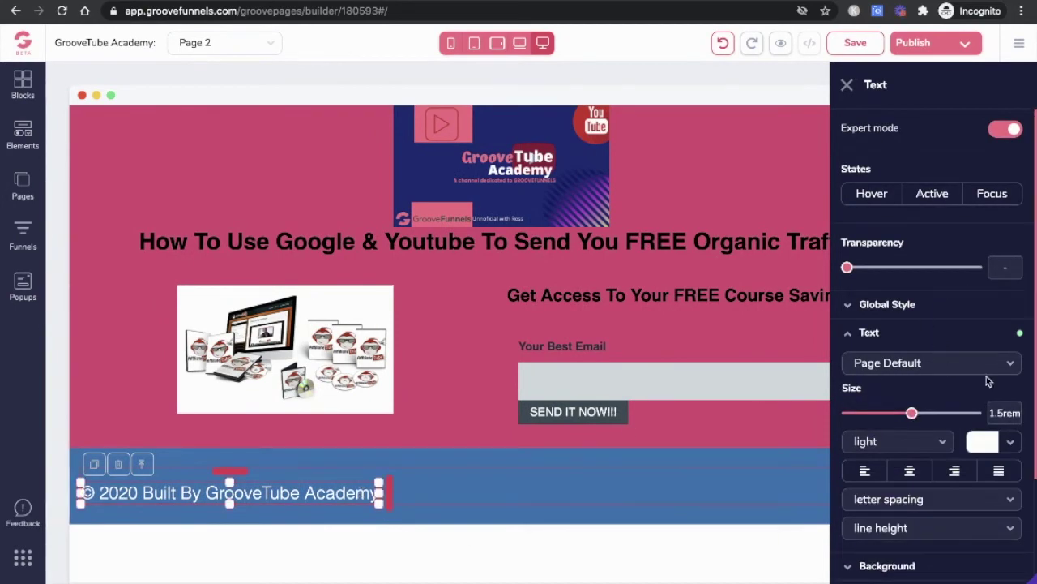
click(1011, 441)
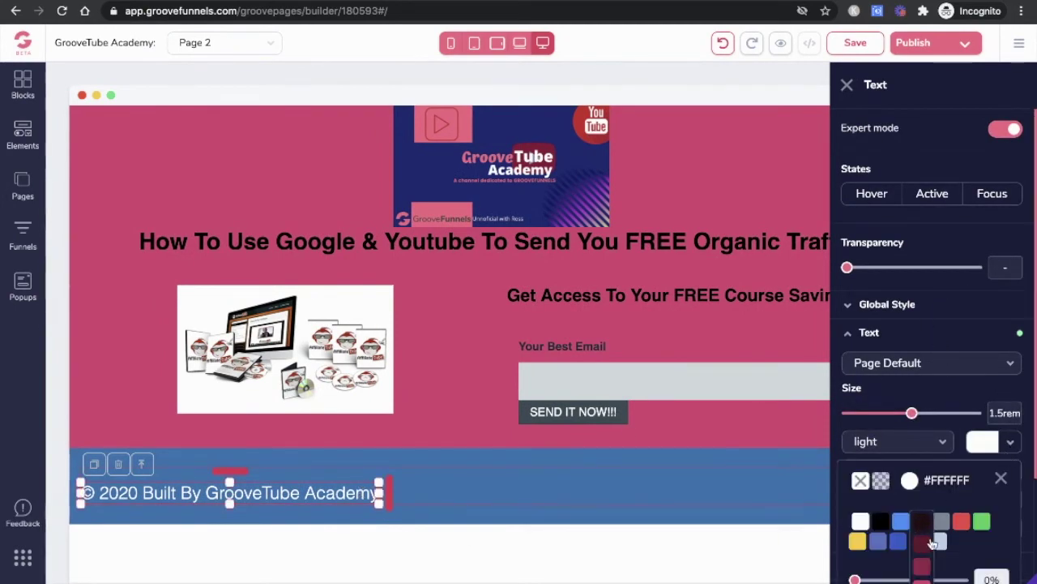
click(944, 554)
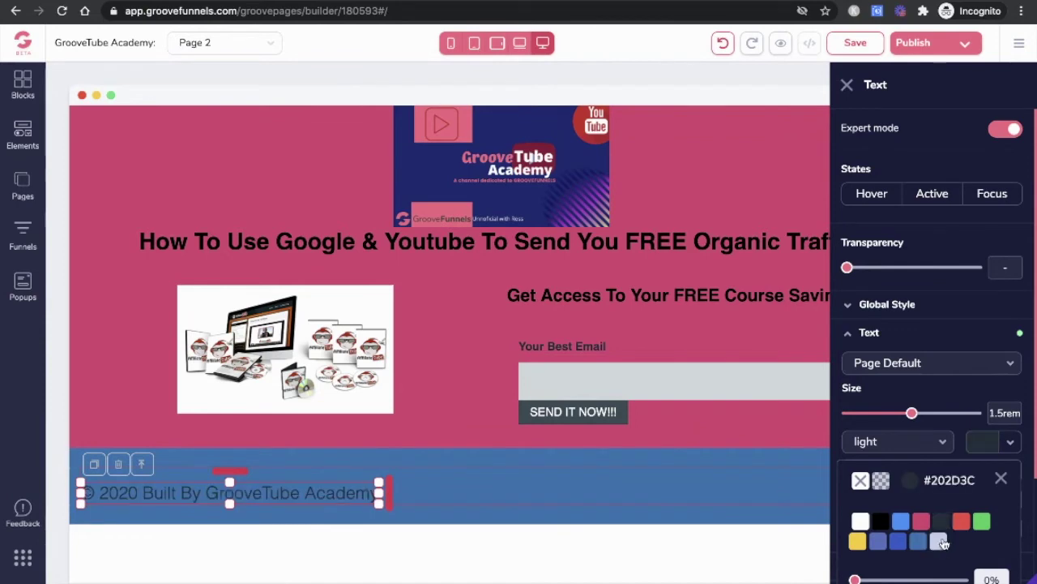
Set the footer block's background colour to white, #FFFFFF.
click(492, 456)
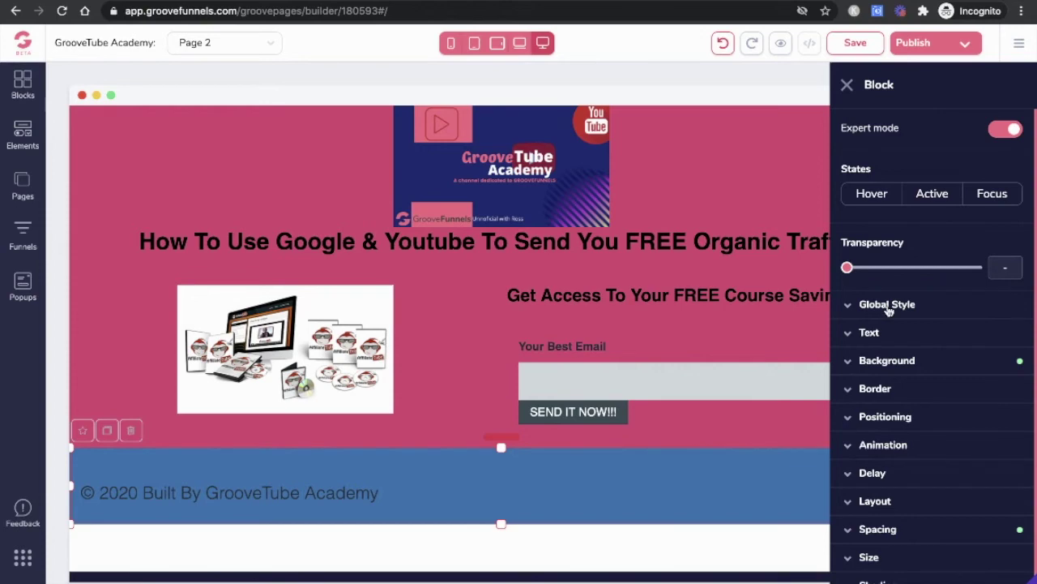
click(900, 362)
click(1000, 394)
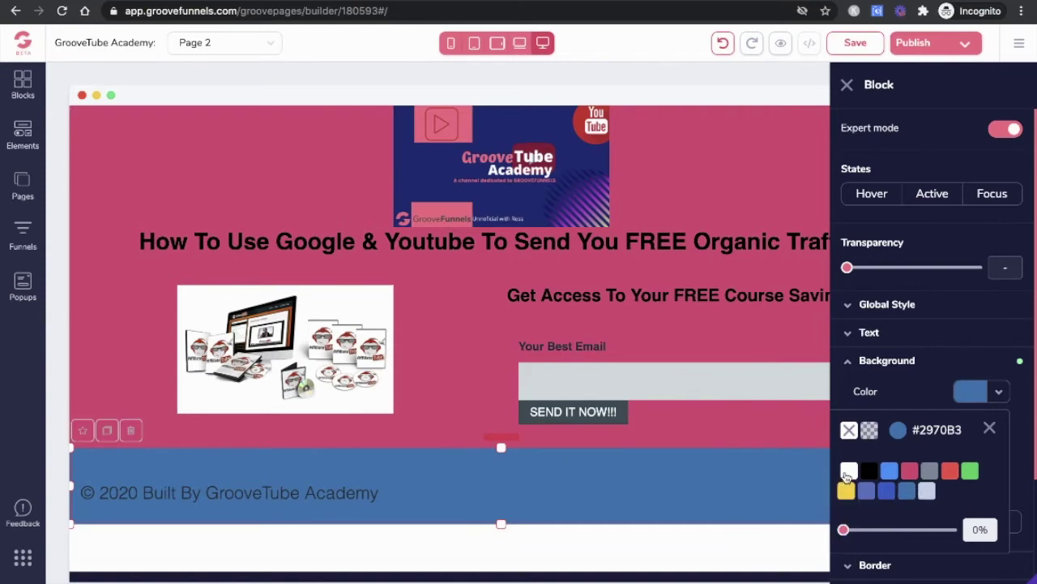
click(848, 472)
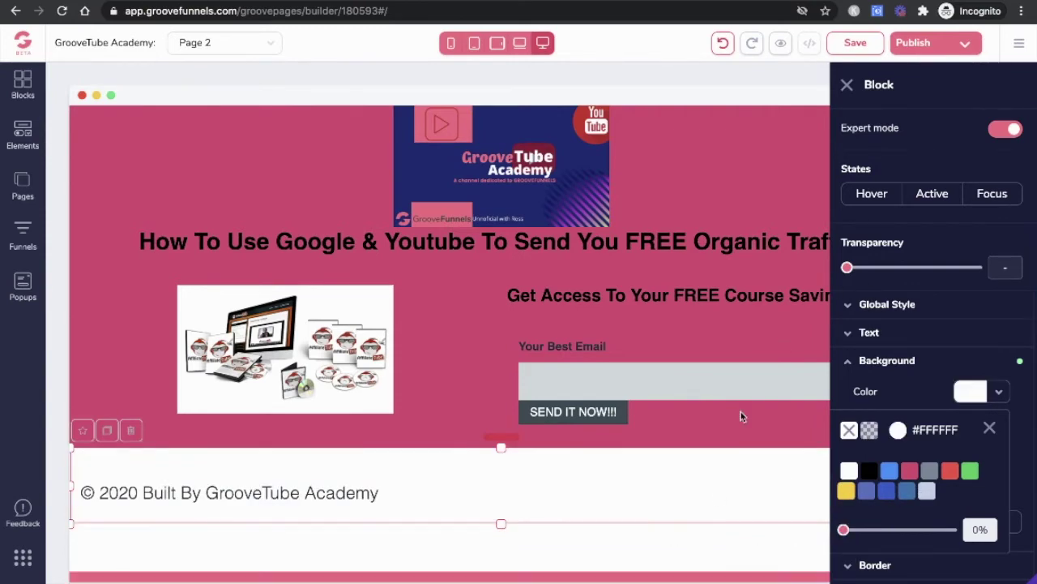
scroll(672, 571, right, 3)
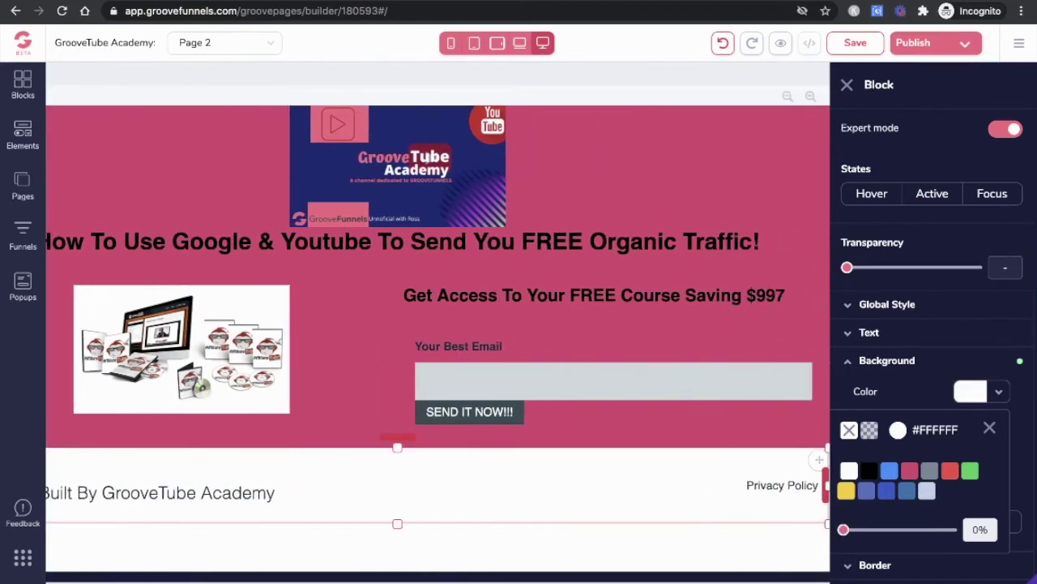
scroll(437, 324, left, 3)
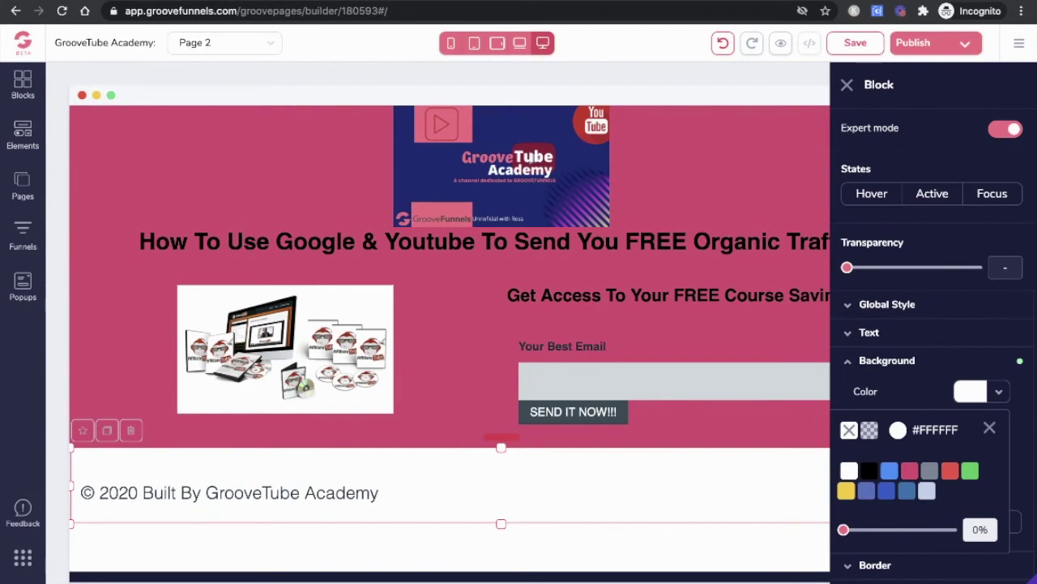
Duplicate the footer's Privacy Policy link twice to make three links in a row.
scroll(795, 491, right, 3)
click(795, 490)
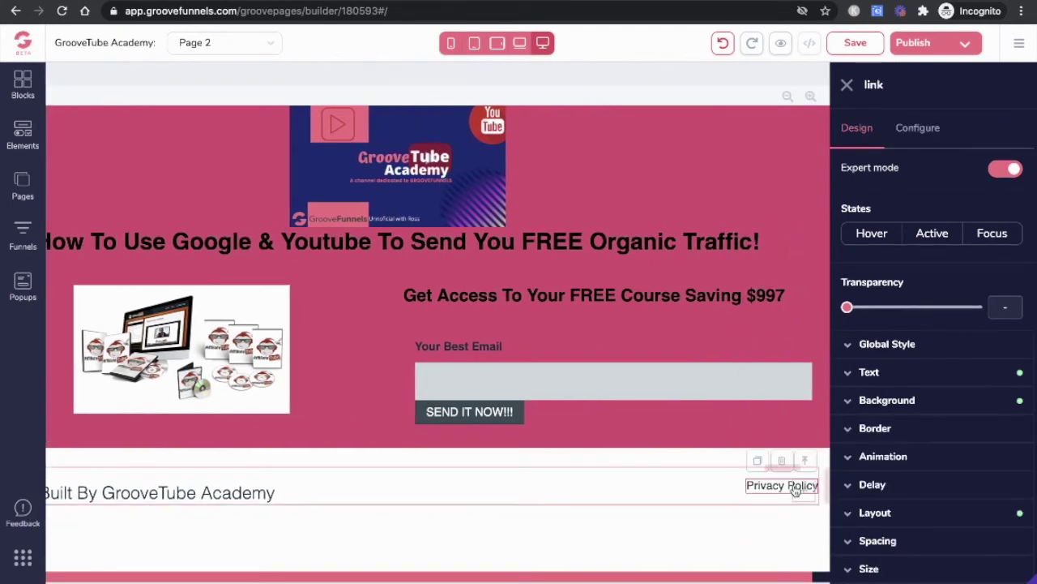
click(758, 460)
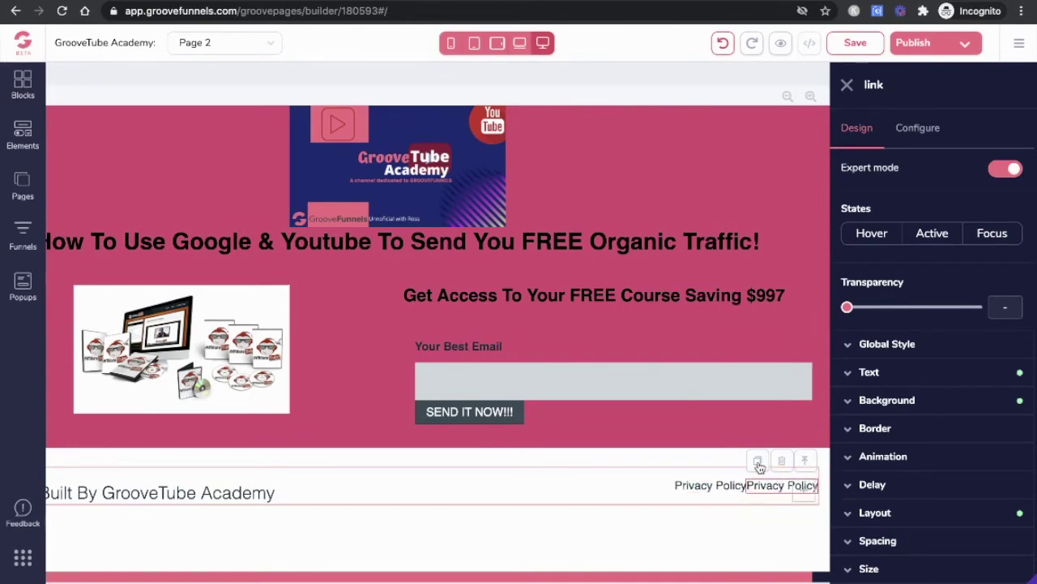
click(759, 460)
click(758, 460)
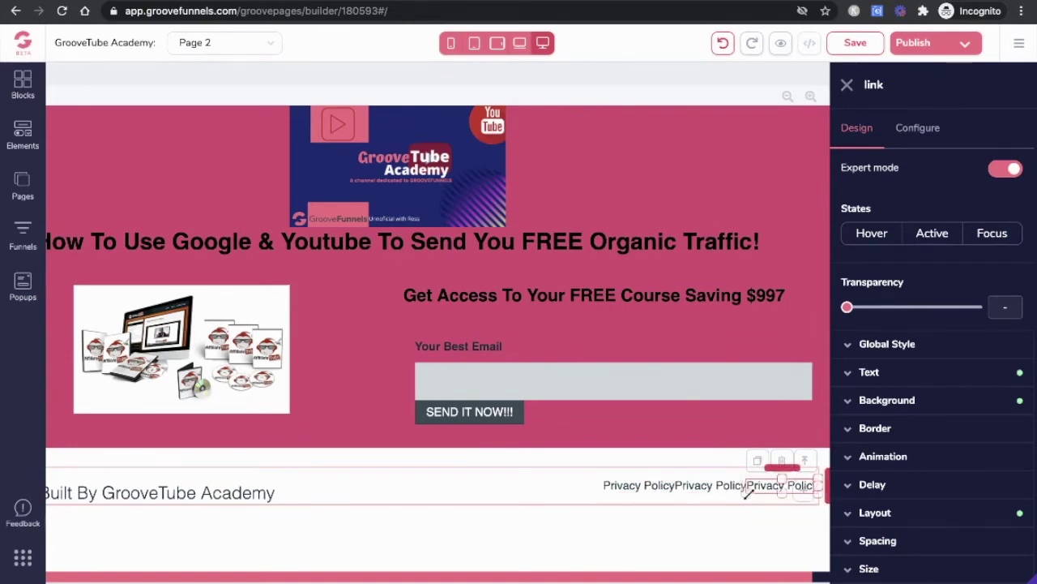
Change the middle footer link's text to "Terms Of Service" and apply the configuration.
click(699, 491)
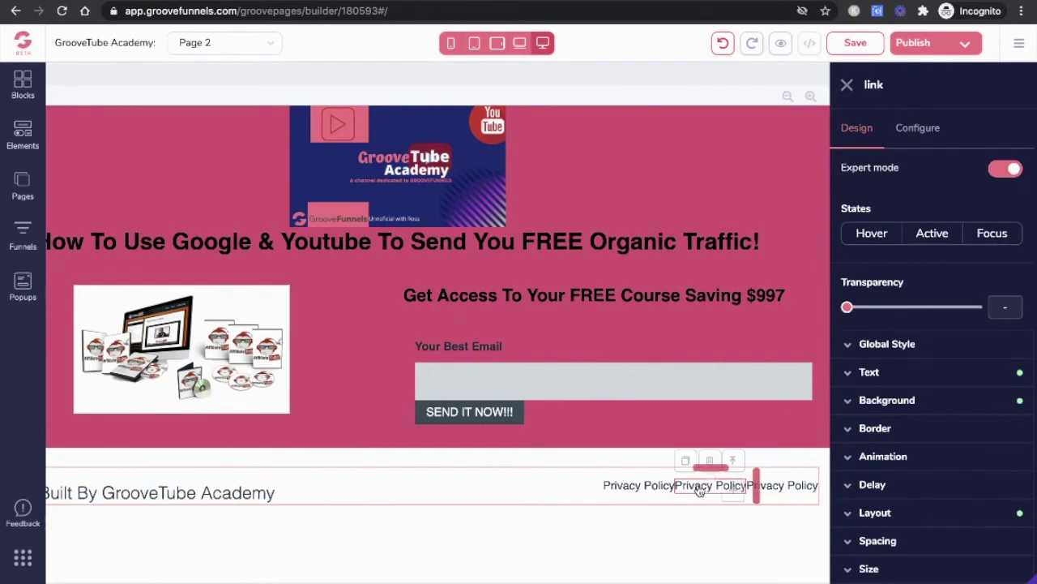
click(919, 136)
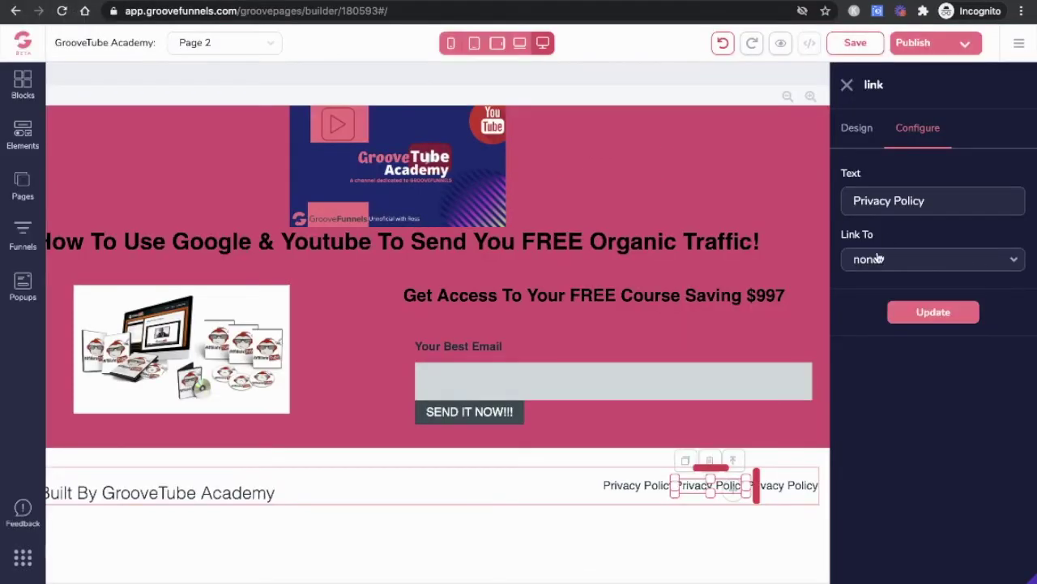
drag(929, 201, 835, 201)
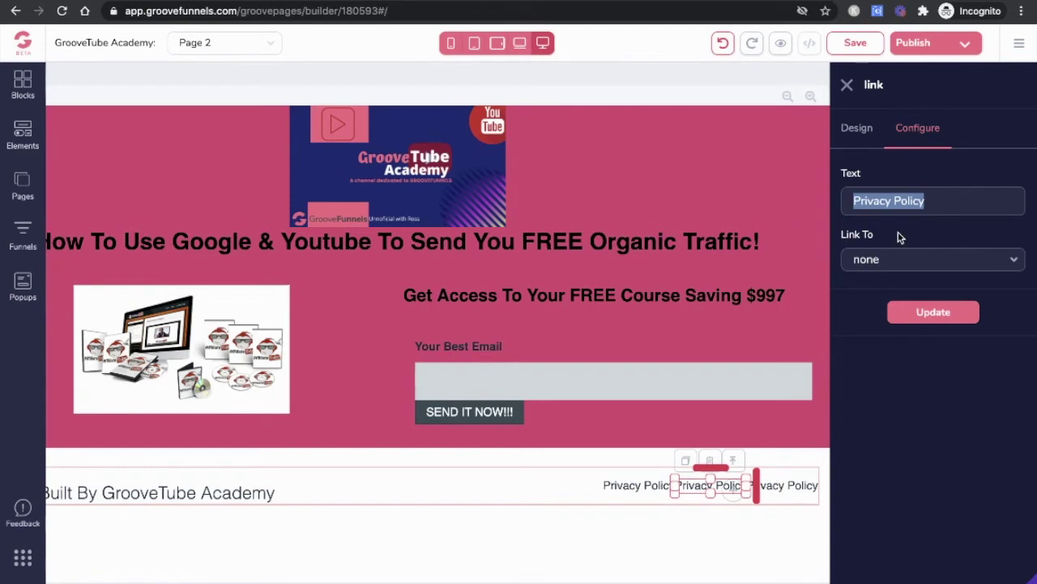
text(Terms)
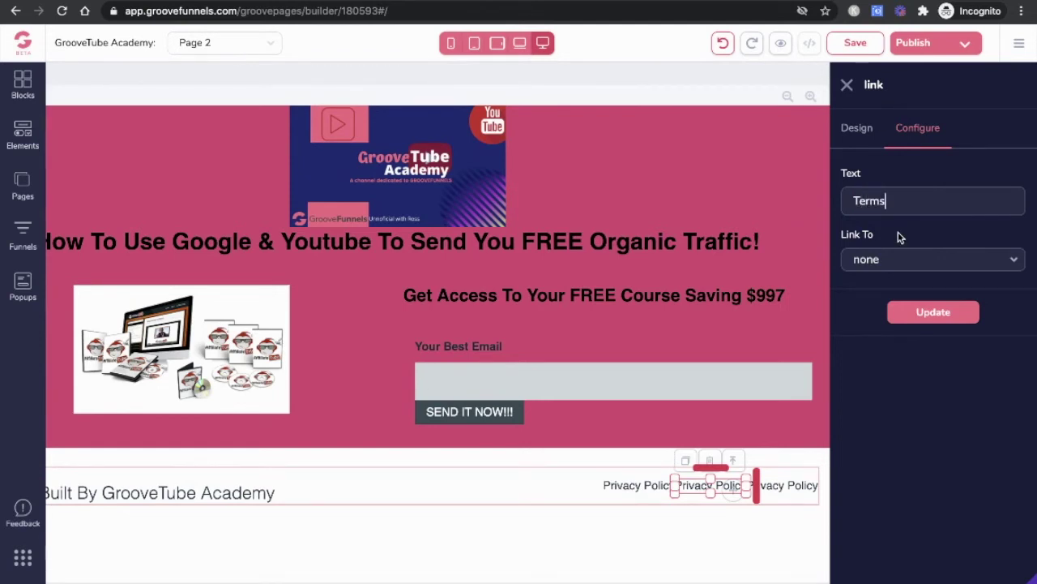
text( Of Servcie)
key(BackSpace)
key(BackSpace)
key(BackSpace)
text(ice)
click(938, 318)
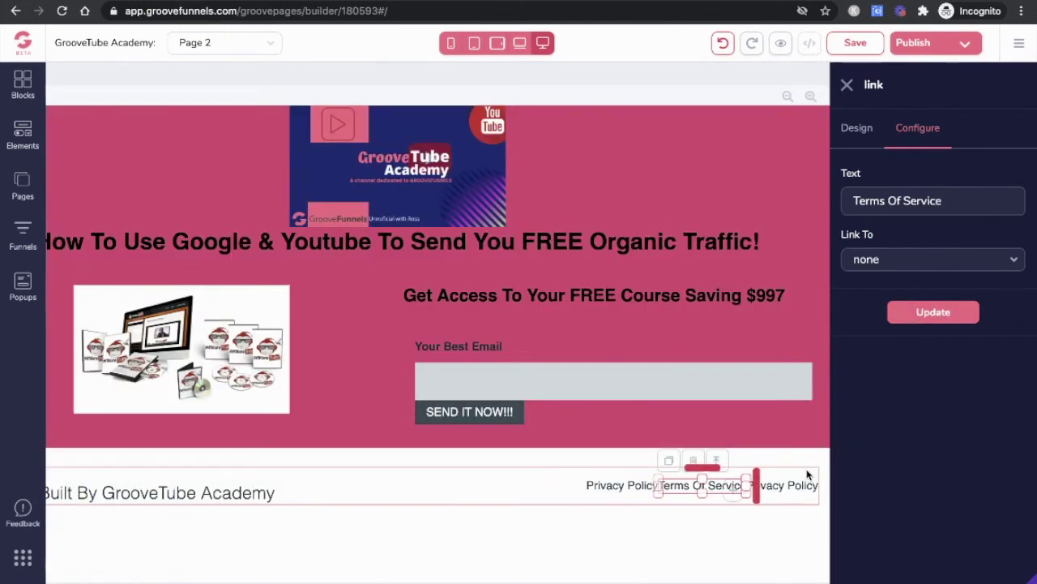
Change the last footer link's text to "Affiliate Disclosure" and apply the configuration.
click(792, 489)
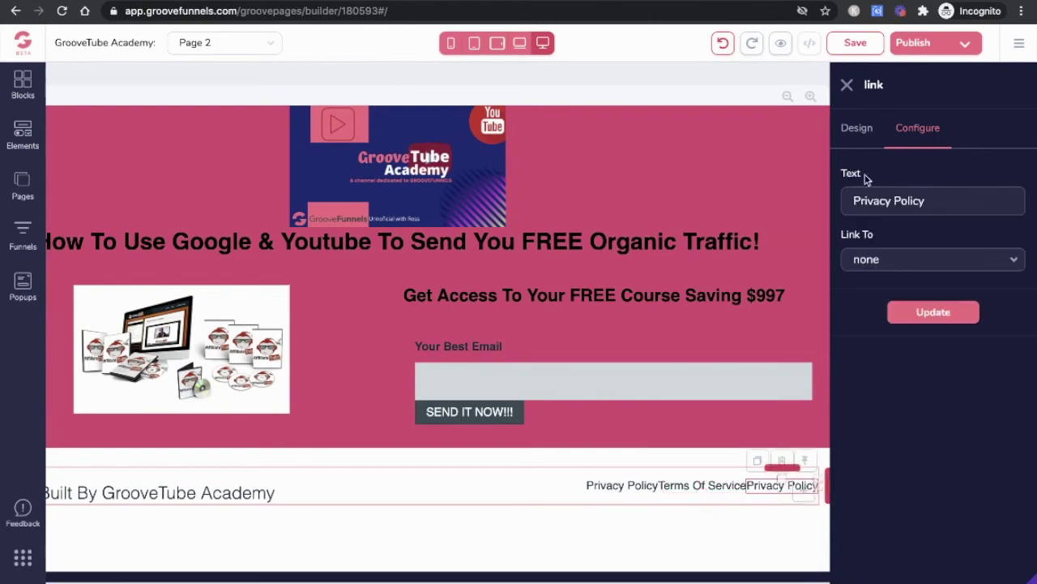
key(ctrl+Tab)
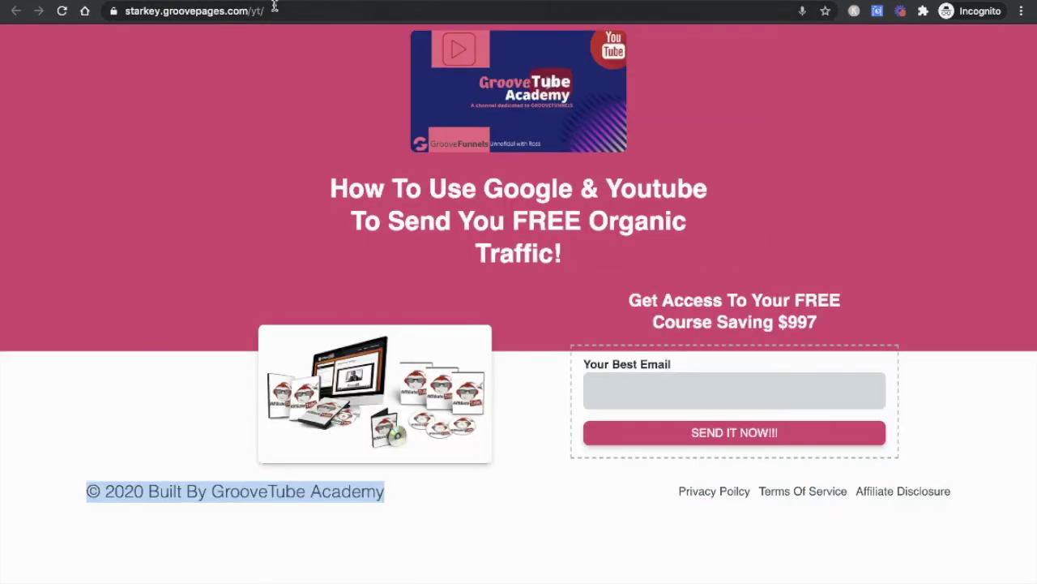
key(ctrl+shift+Tab)
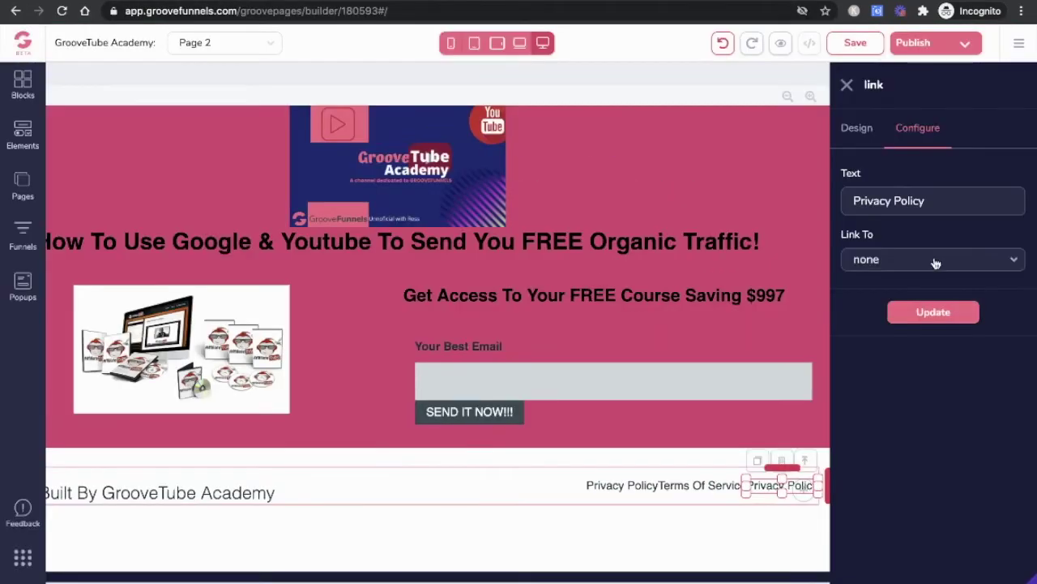
drag(929, 201, 825, 203)
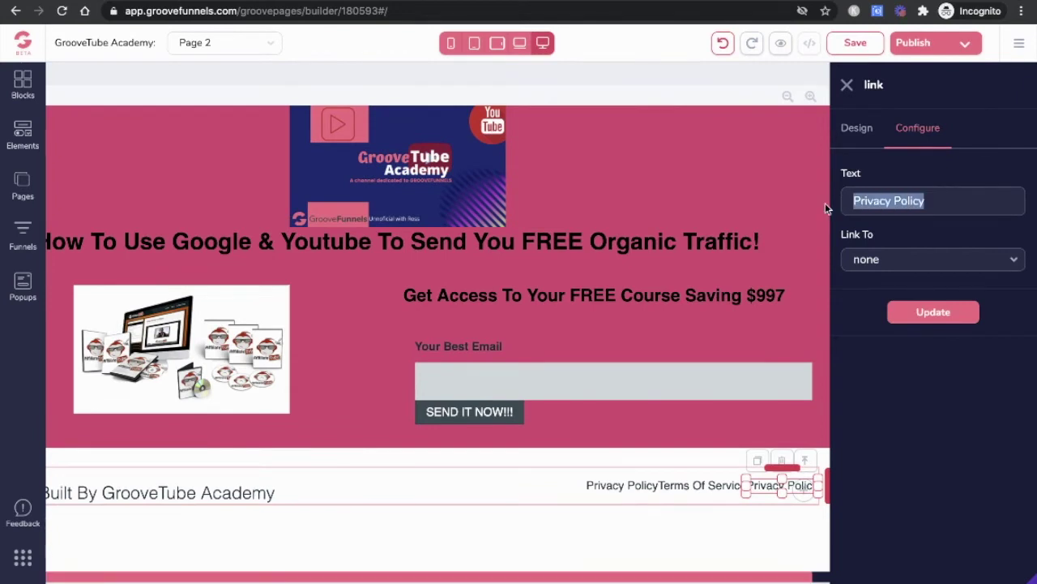
text(Affiliate )
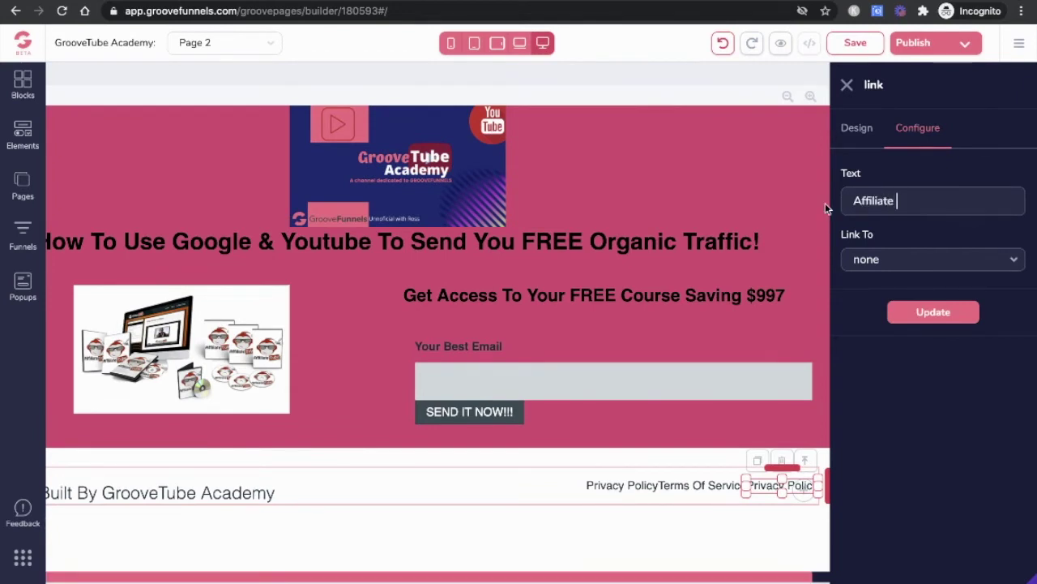
text(Disclosure)
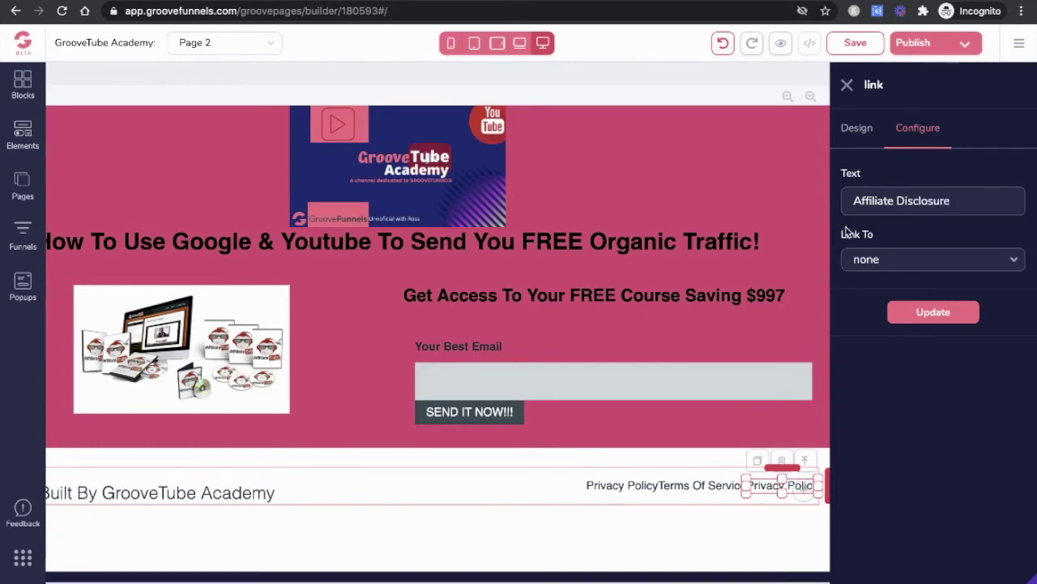
click(933, 319)
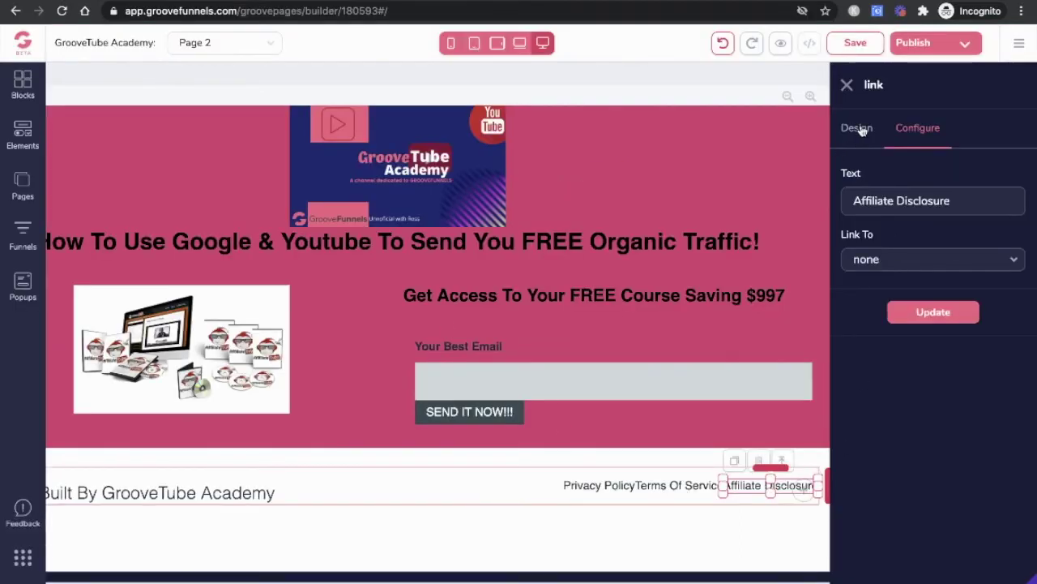
Set the Affiliate Disclosure footer link's left padding to 0.75rem.
click(859, 128)
scroll(912, 502, down, 1)
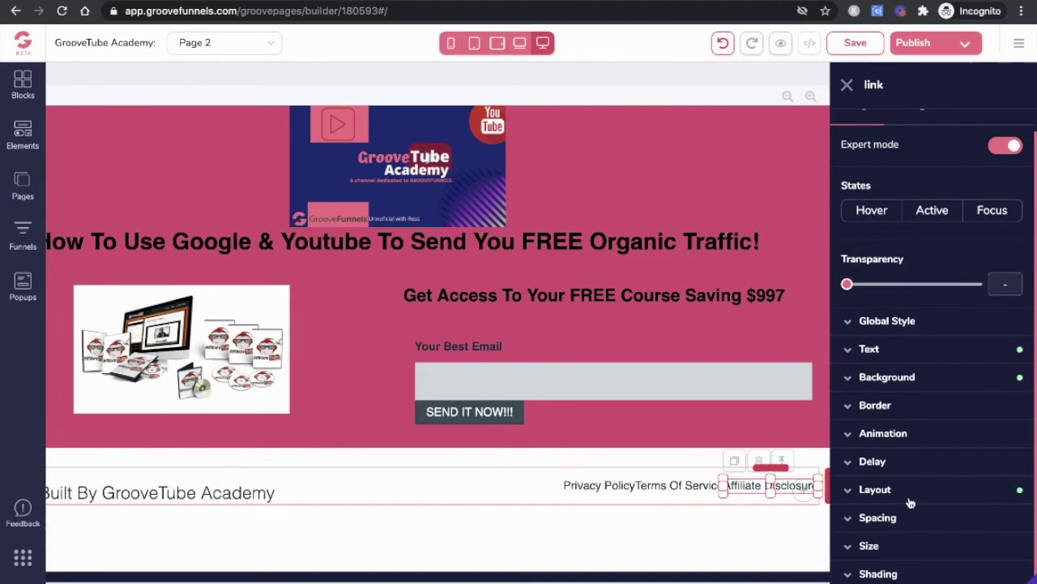
click(891, 523)
scroll(892, 524, down, 1)
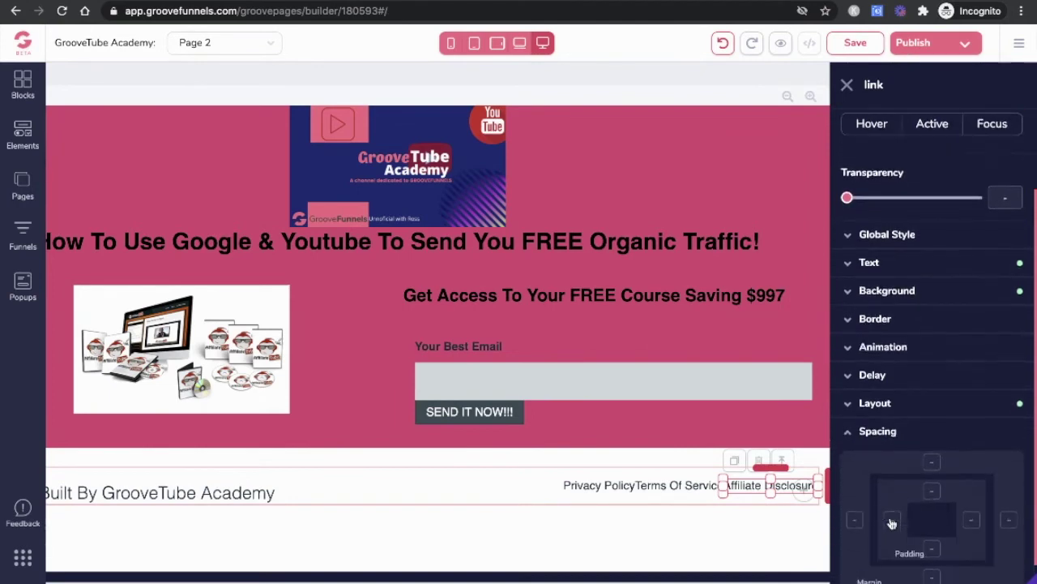
scroll(891, 523, down, 1)
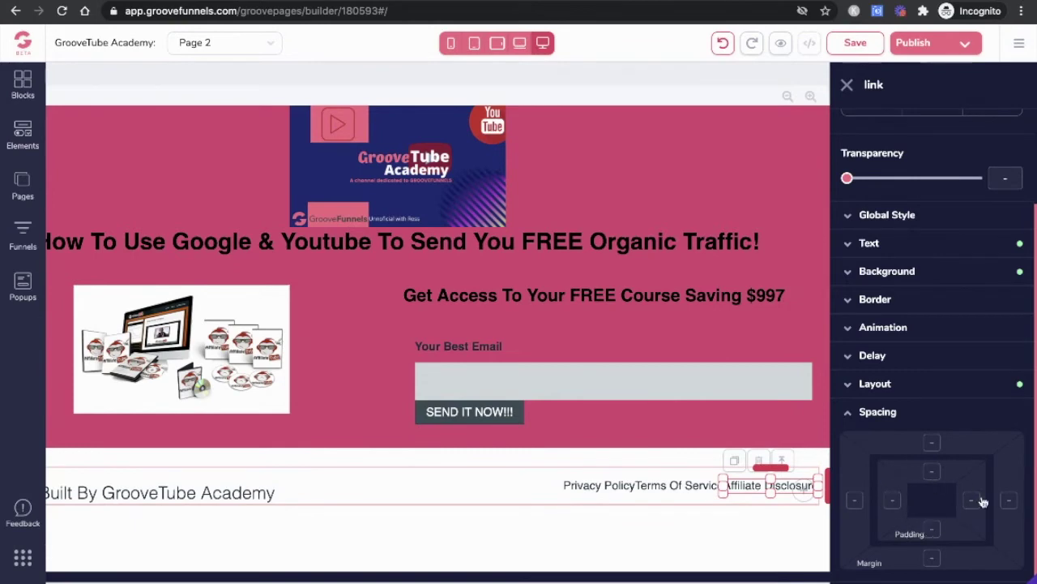
click(892, 506)
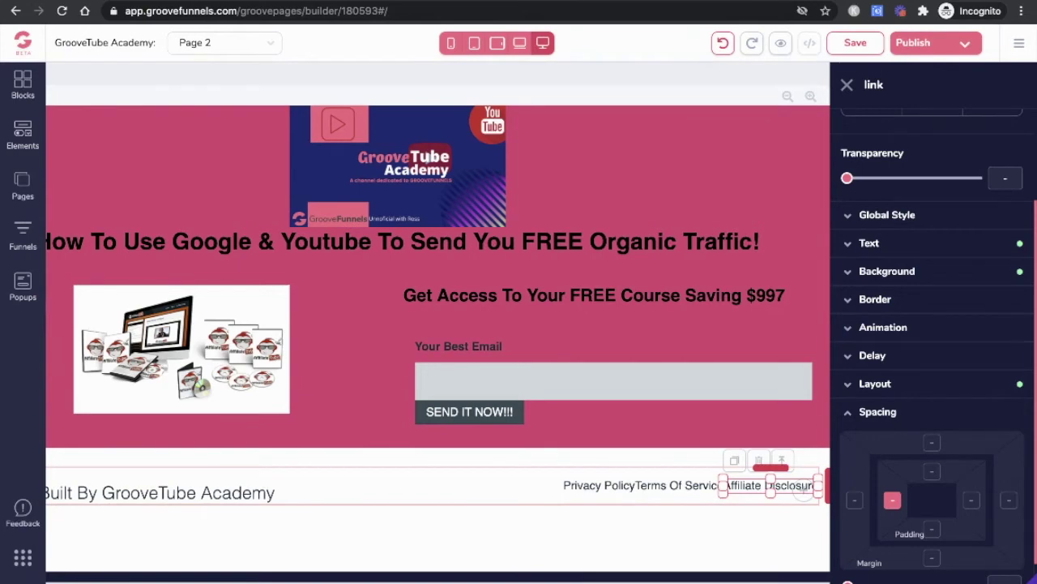
drag(847, 582, 872, 582)
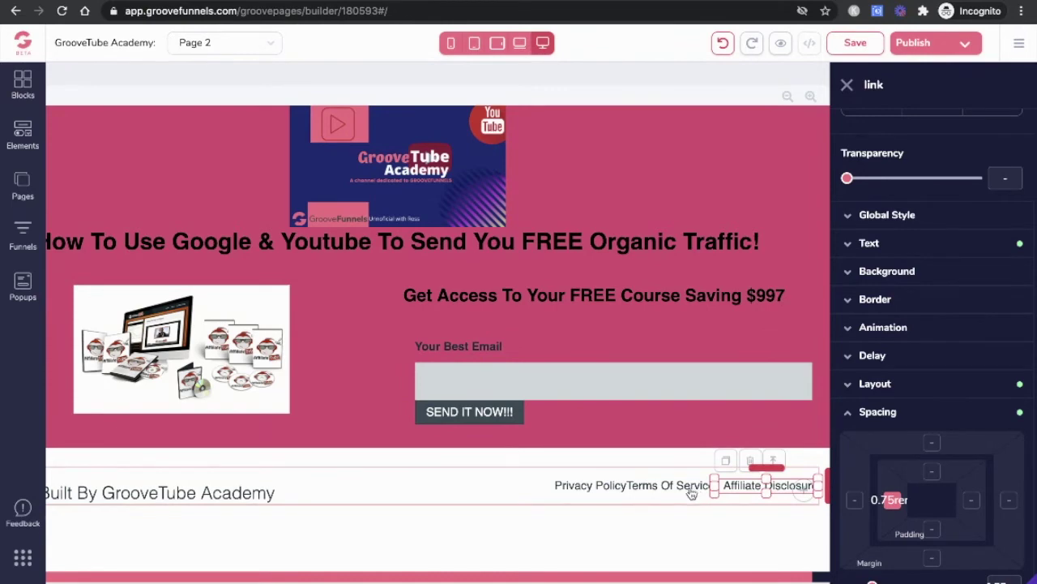
Give the Terms Of Service footer link a left padding of 0.75rem.
click(689, 490)
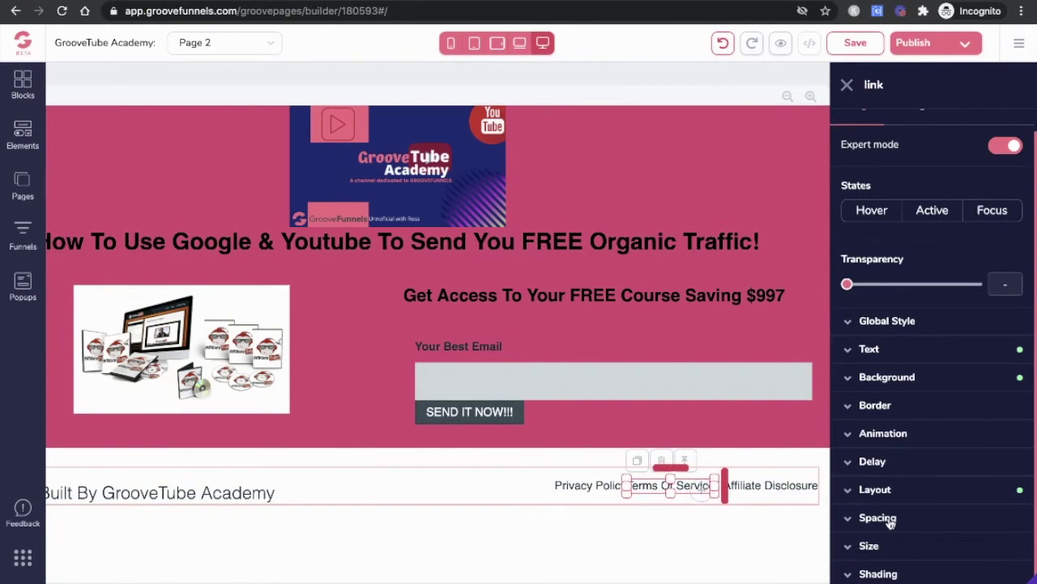
scroll(888, 522, down, 1)
scroll(892, 532, down, 2)
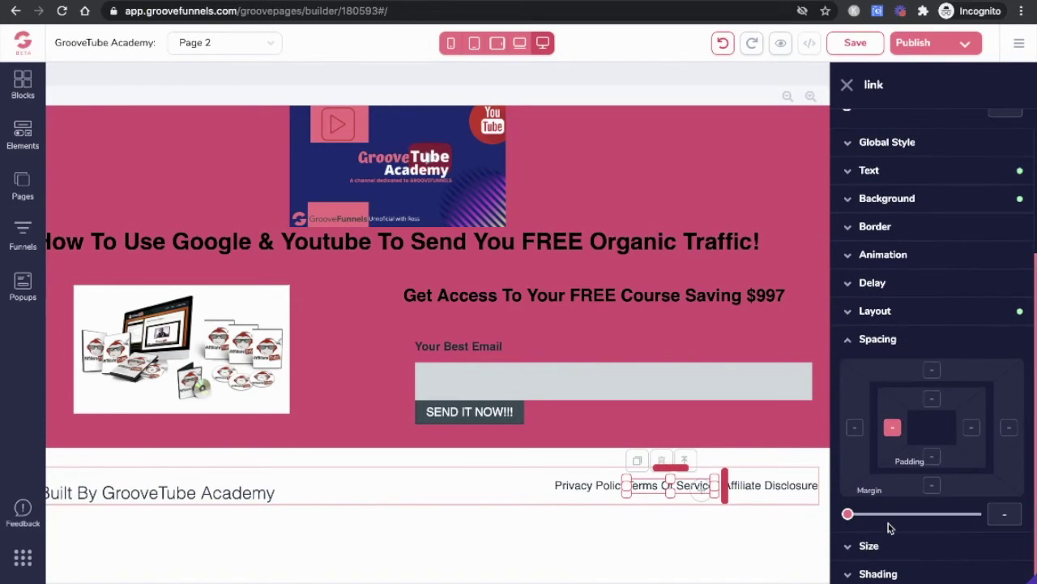
drag(848, 515, 874, 521)
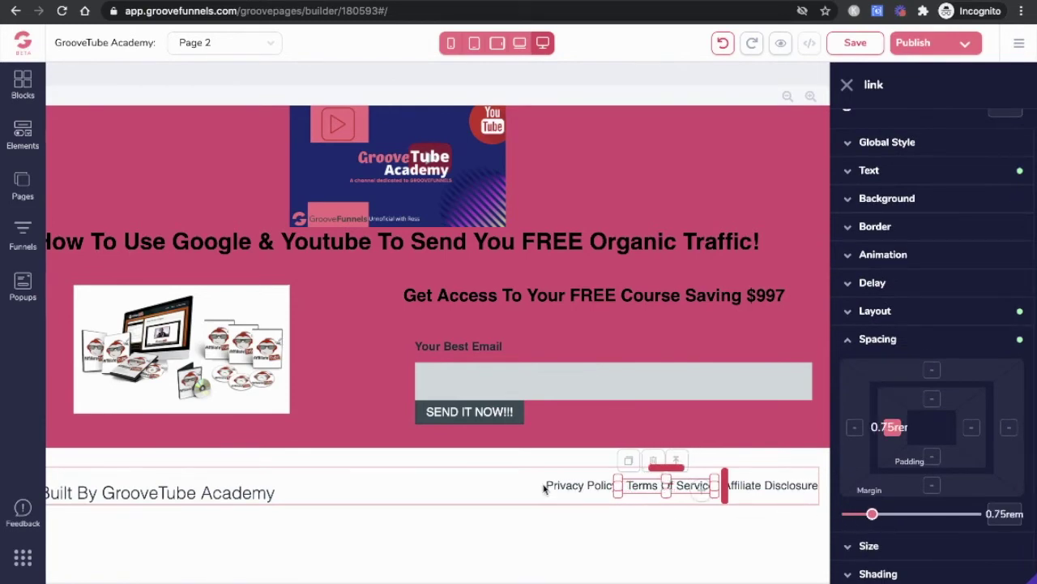
click(665, 523)
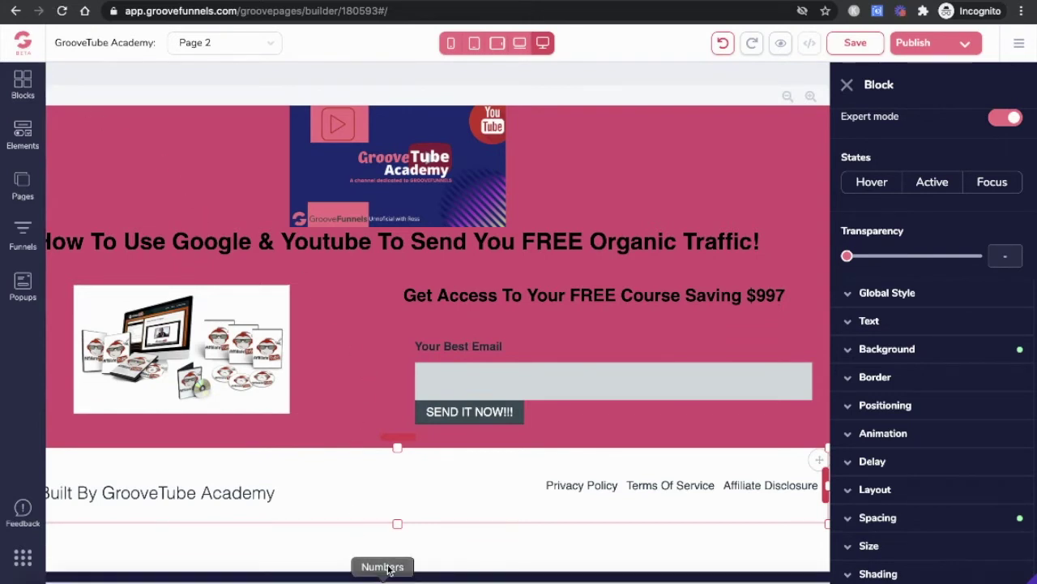
Set the main "How To Use Google & Youtube" headline's font to nunito and its colour to white, #FFFFFF.
scroll(438, 310, left, 3)
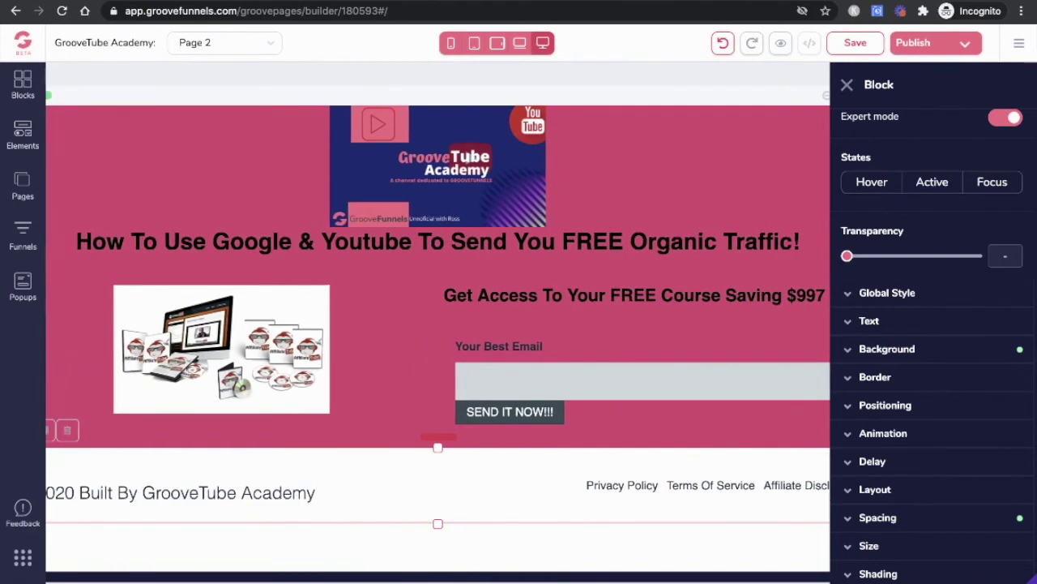
click(307, 241)
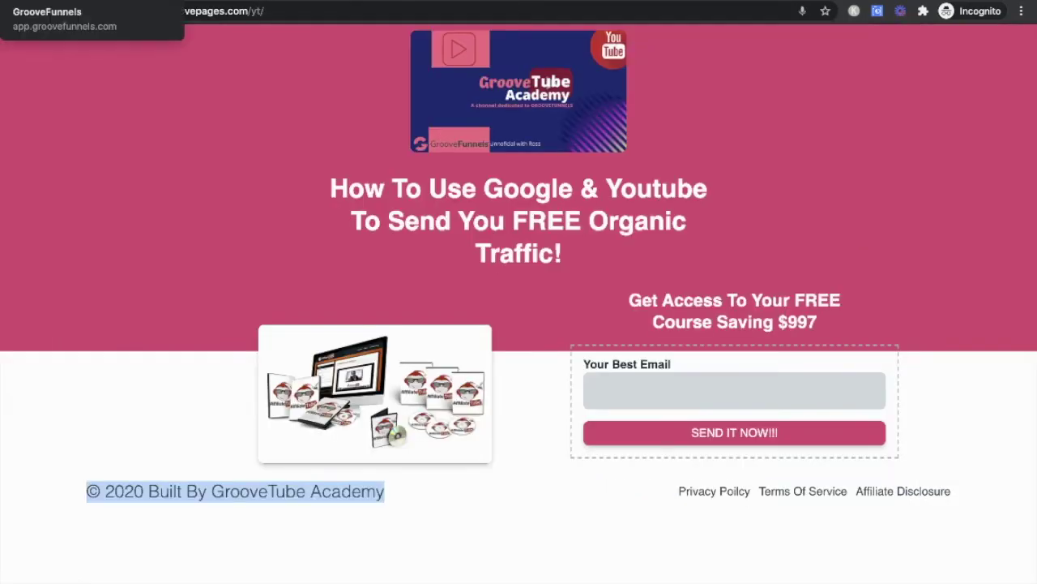
click(49, 2)
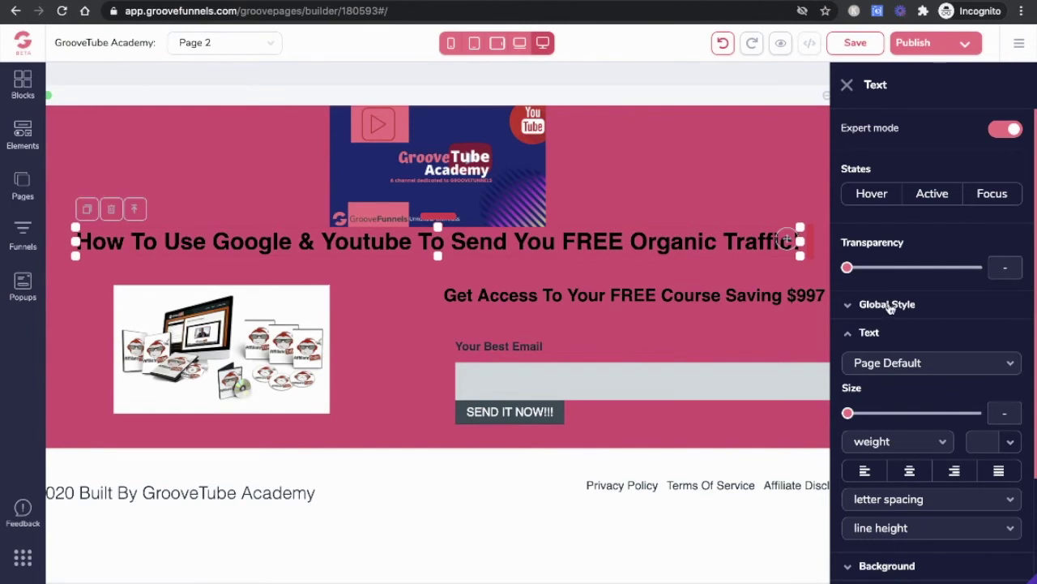
click(929, 366)
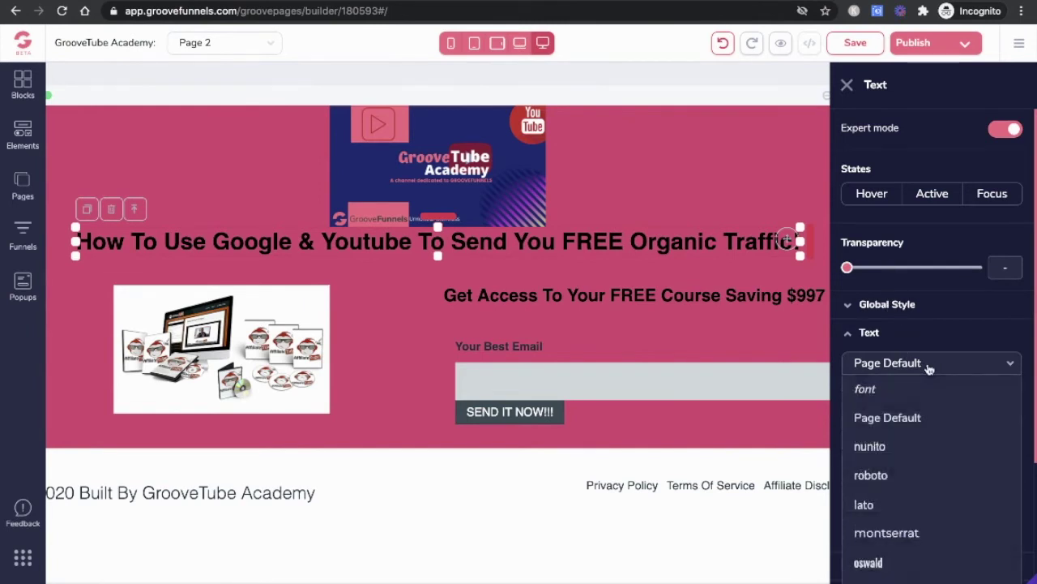
click(928, 448)
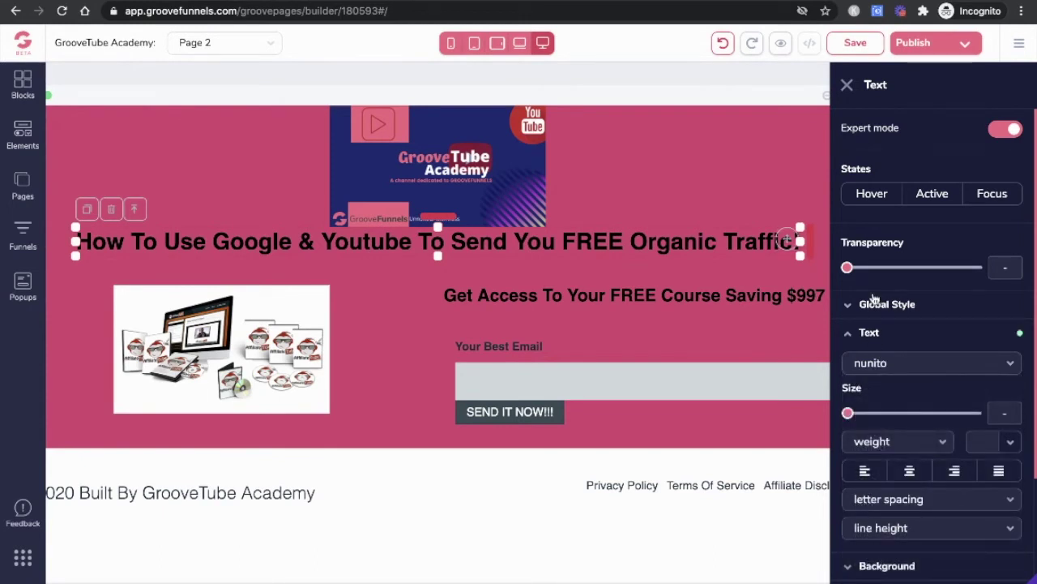
click(1012, 442)
click(861, 521)
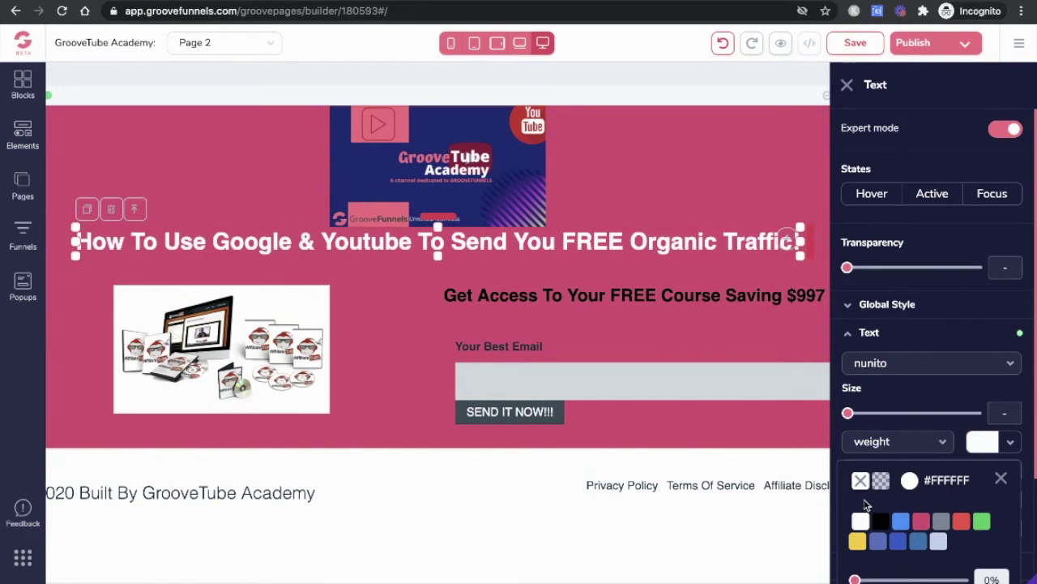
click(1011, 442)
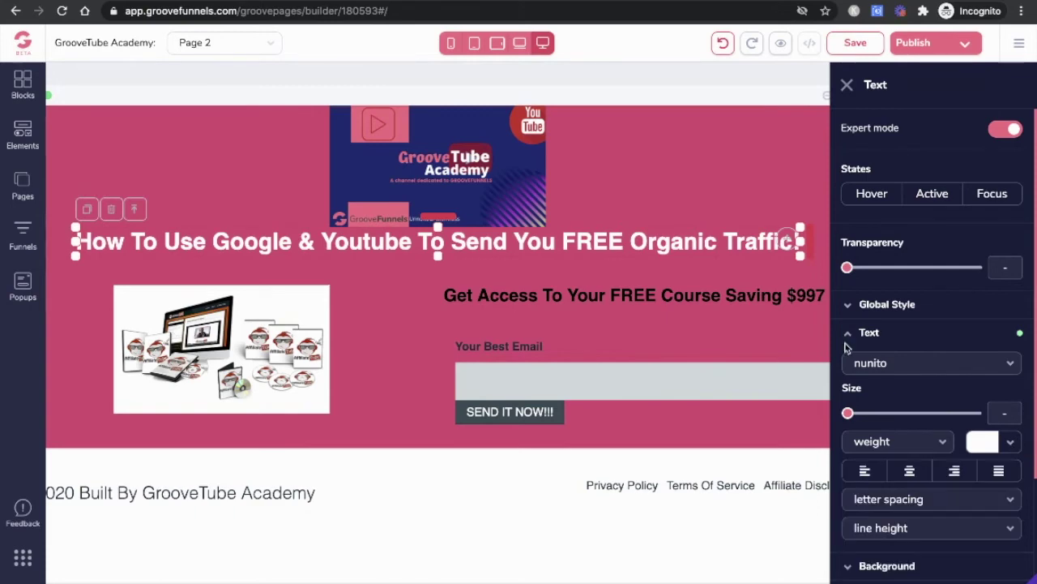
Centre-align the main headline's text and set its weight to bold.
click(910, 472)
click(910, 472)
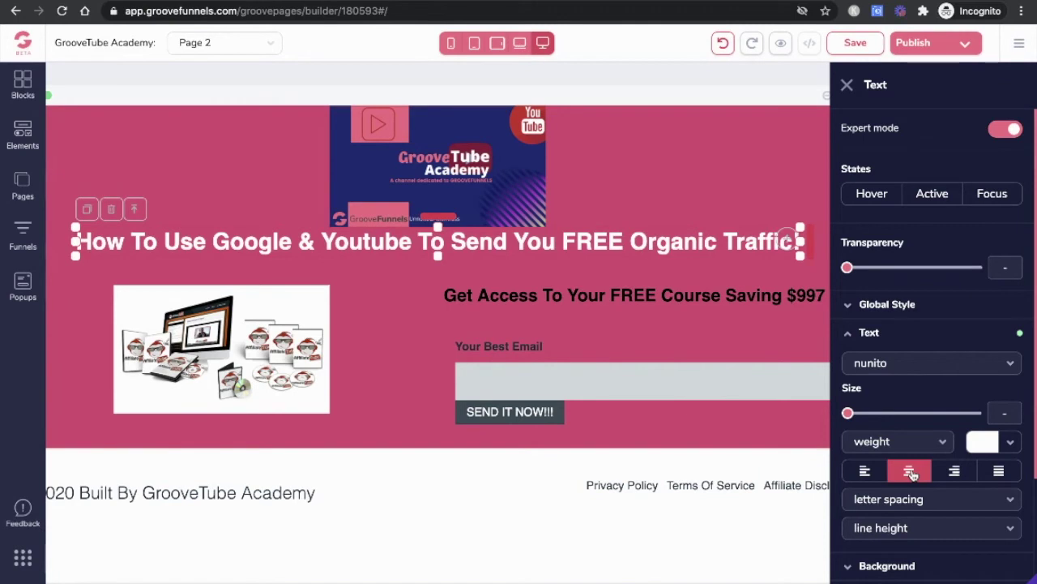
click(899, 443)
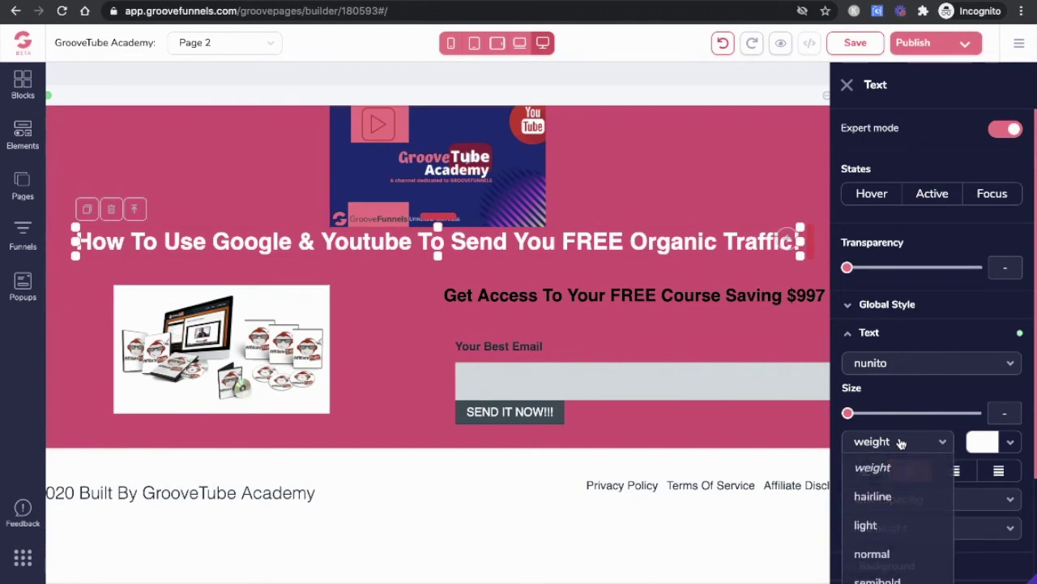
scroll(871, 535, down, 4)
click(880, 459)
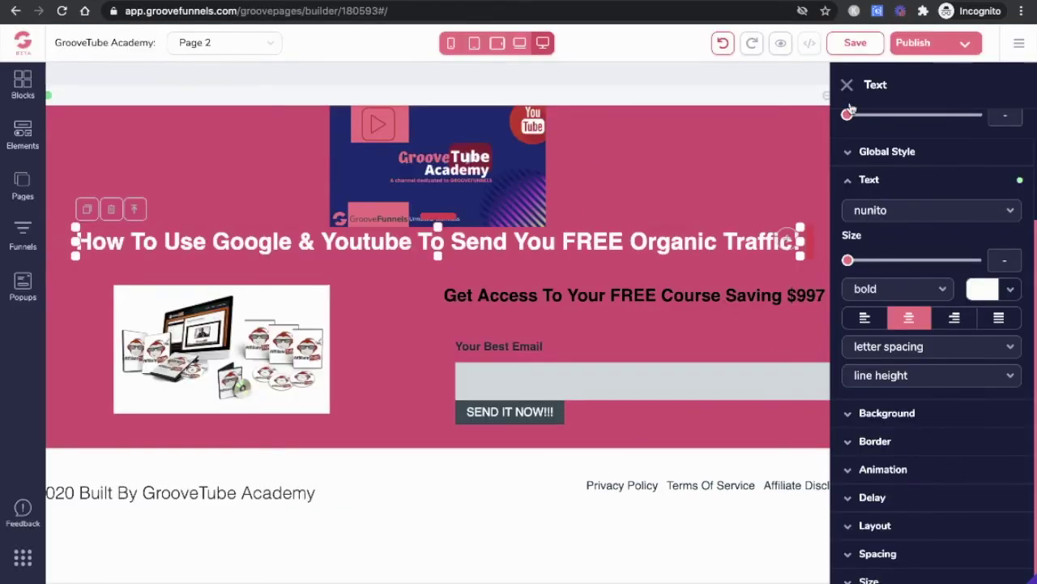
Narrow the main headline so it wraps onto three lines, keeping it centred beneath the logo image.
scroll(913, 513, down, 1)
click(908, 531)
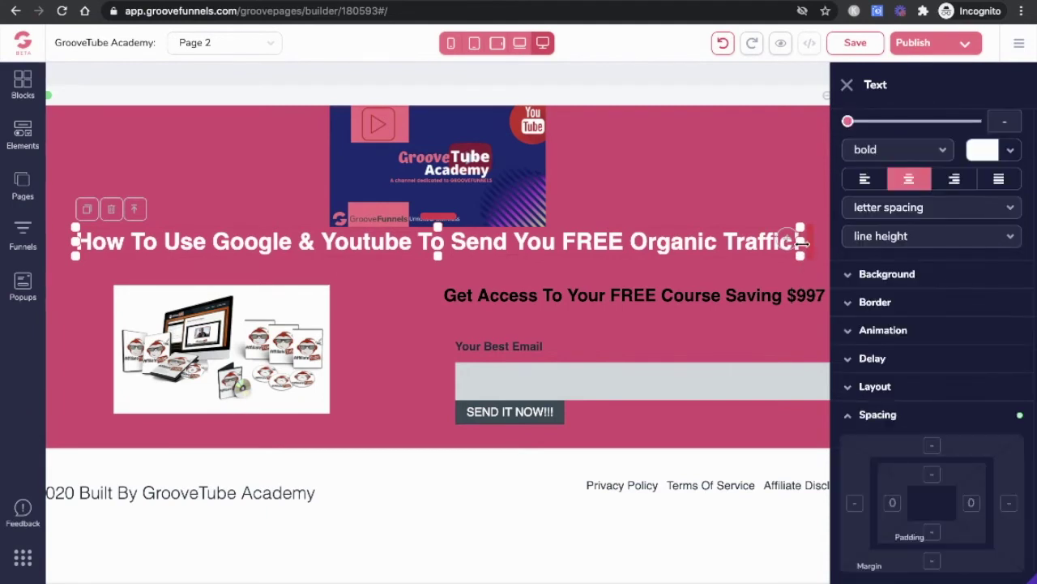
drag(800, 241, 426, 294)
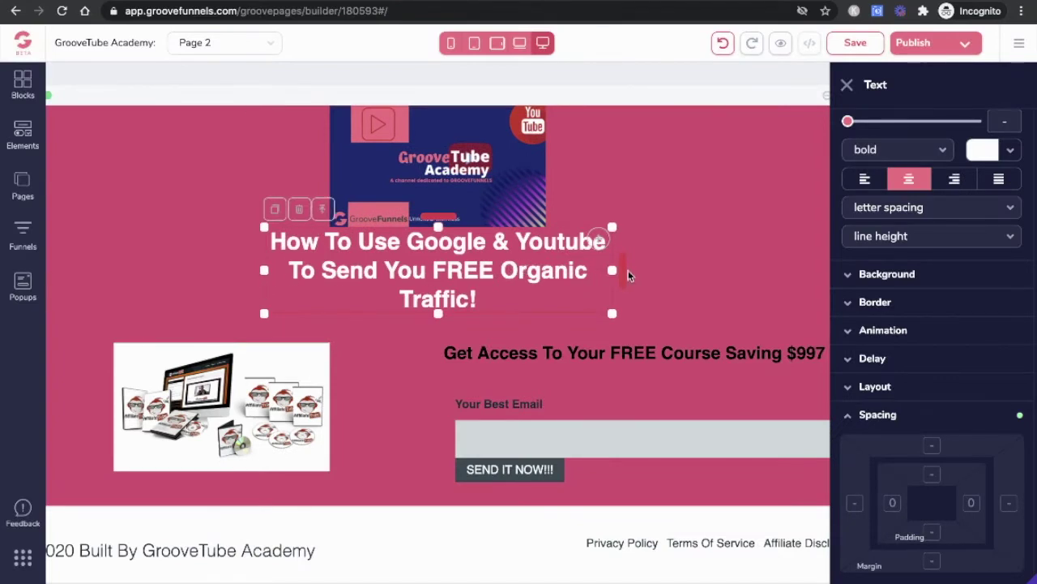
drag(624, 262, 604, 266)
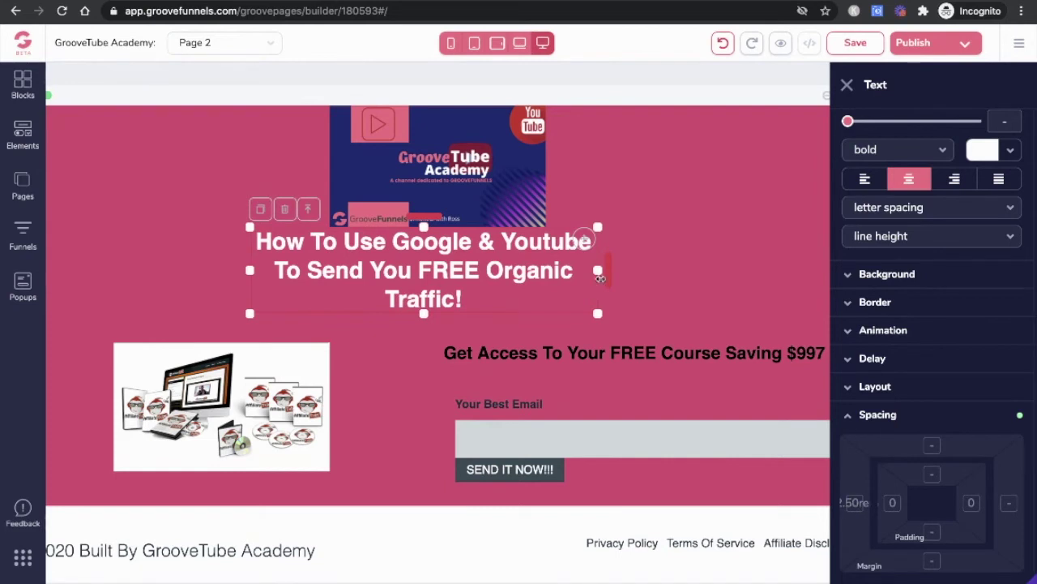
drag(609, 262, 638, 270)
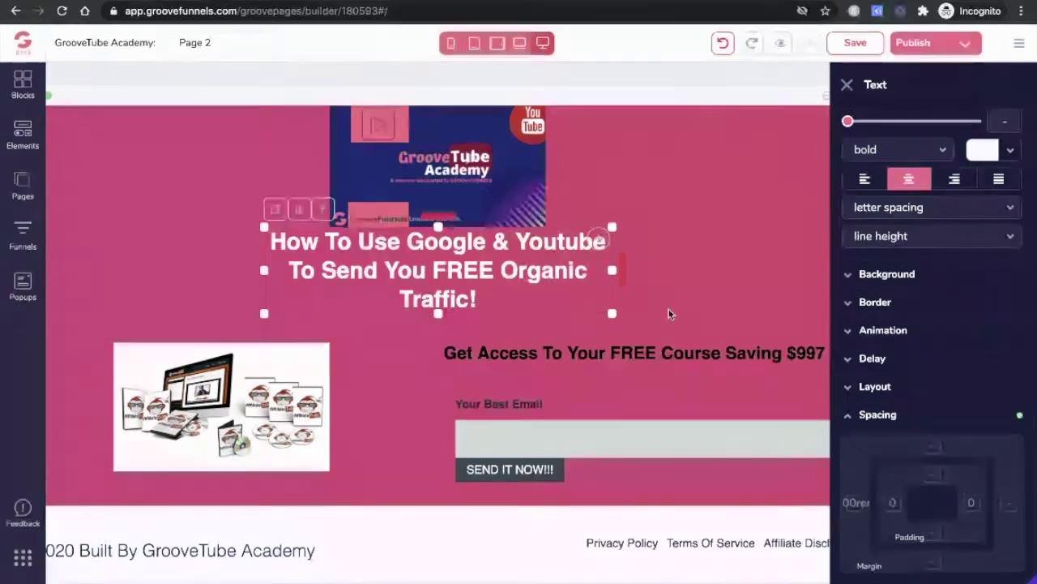
Narrow the "Get Access To Your FREE Course Saving $997" heading so it wraps onto two lines.
click(662, 362)
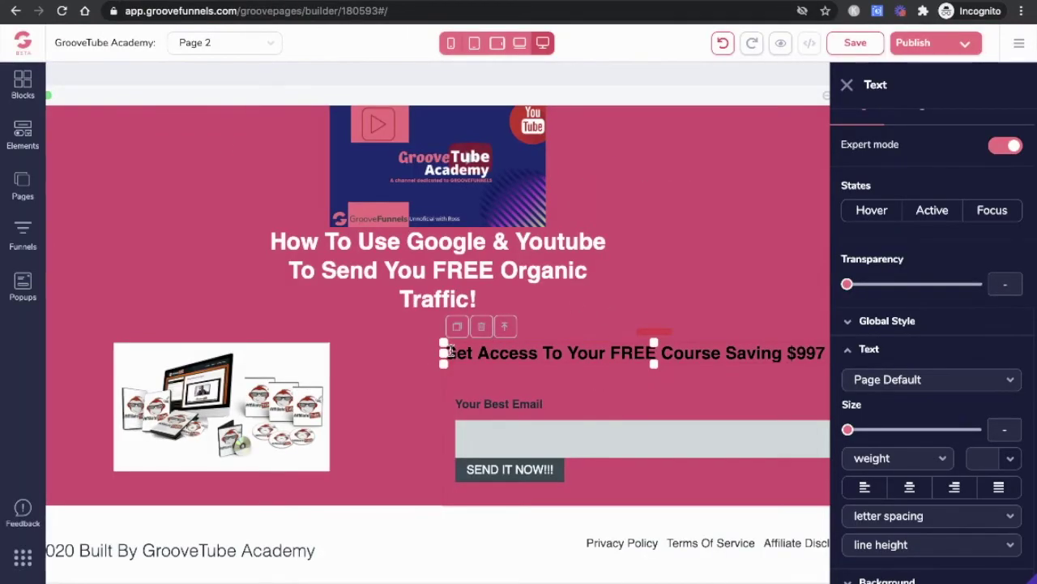
drag(444, 354, 640, 367)
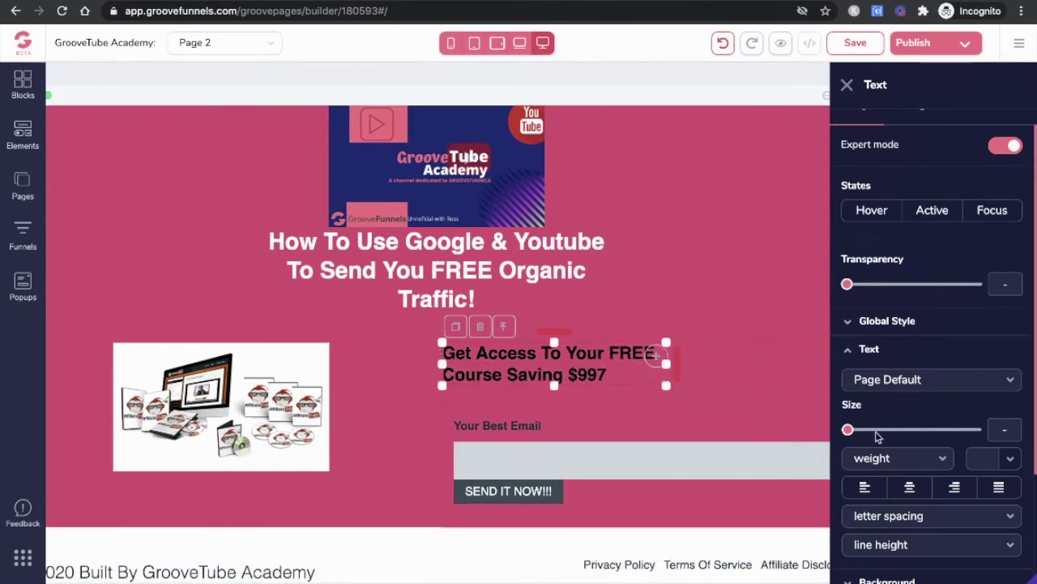
Colour the "Get Access To Your FREE Course" heading white, #FFFFFF, and centre-align its text.
click(1013, 455)
click(859, 538)
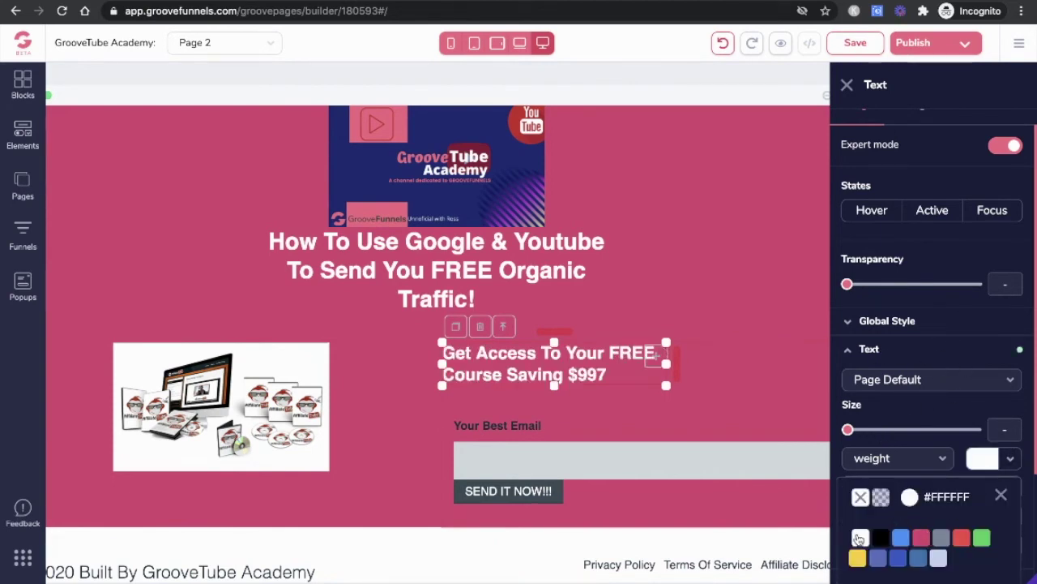
click(1013, 458)
scroll(1012, 458, down, 3)
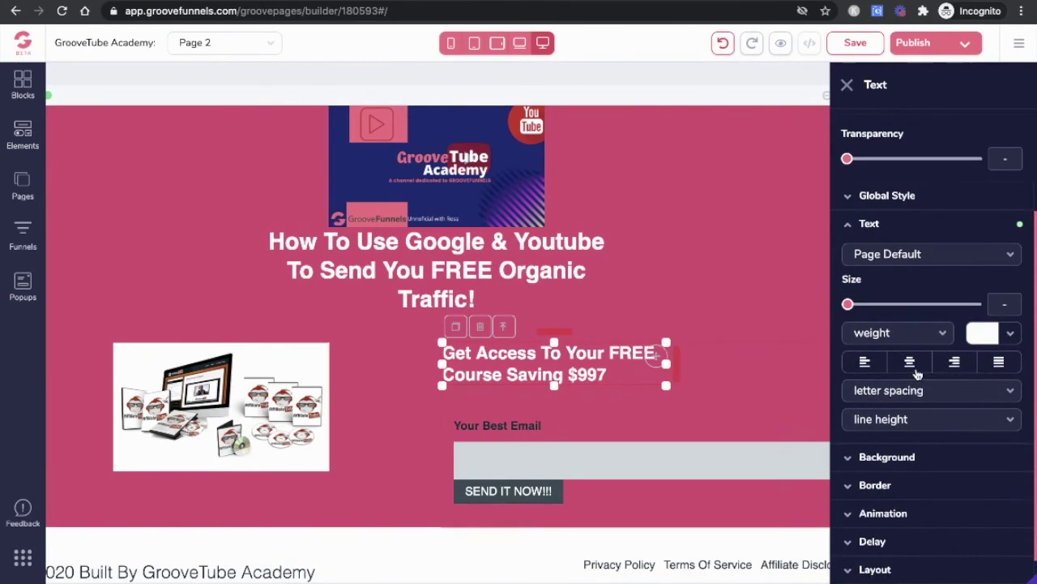
click(915, 369)
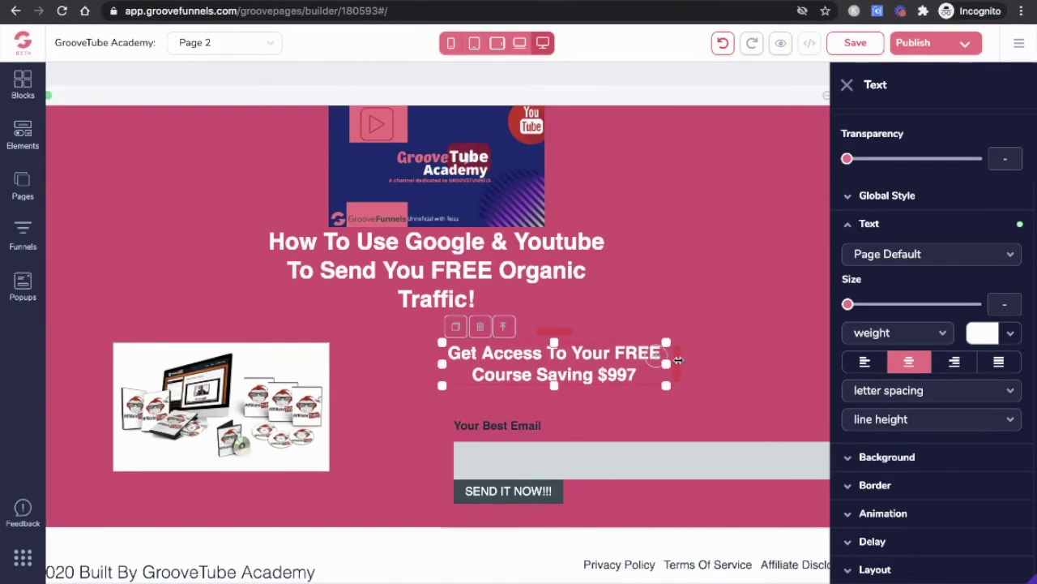
Shift the "Get Access To Your FREE Course Saving $997" heading right so it sits roughly centred above the email form.
drag(684, 360, 757, 368)
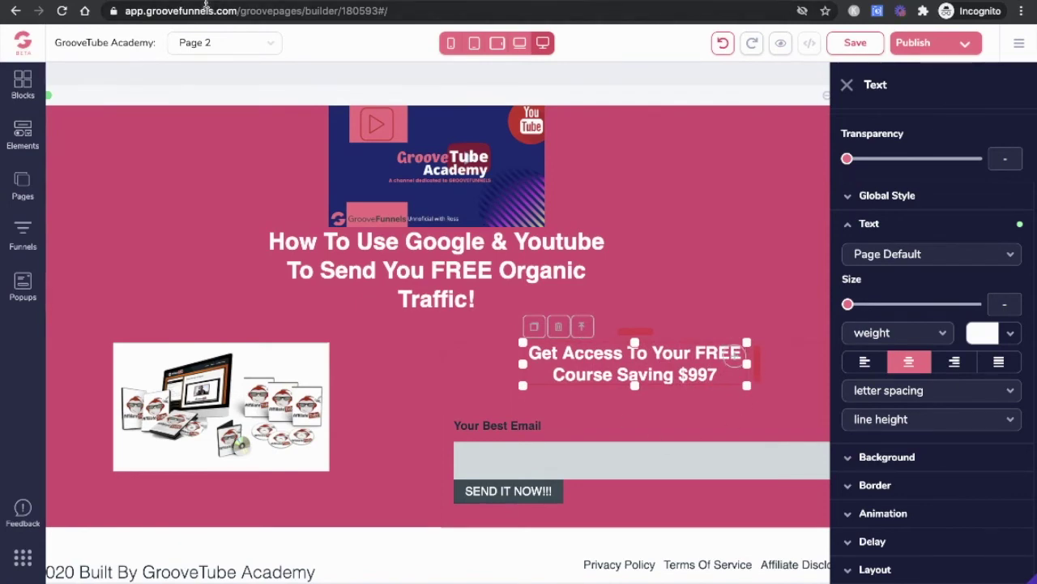
click(479, 425)
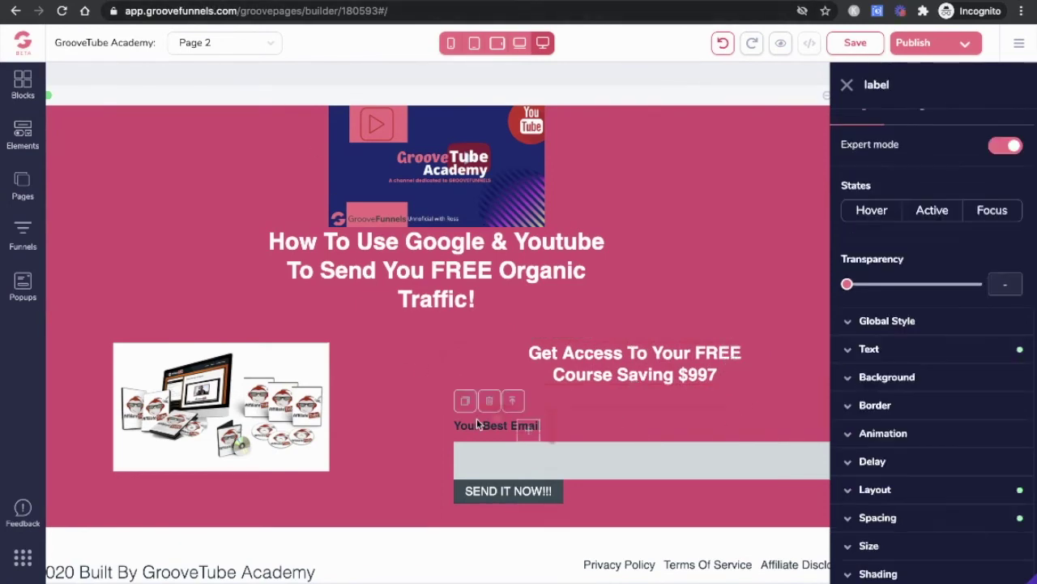
click(892, 350)
click(1015, 459)
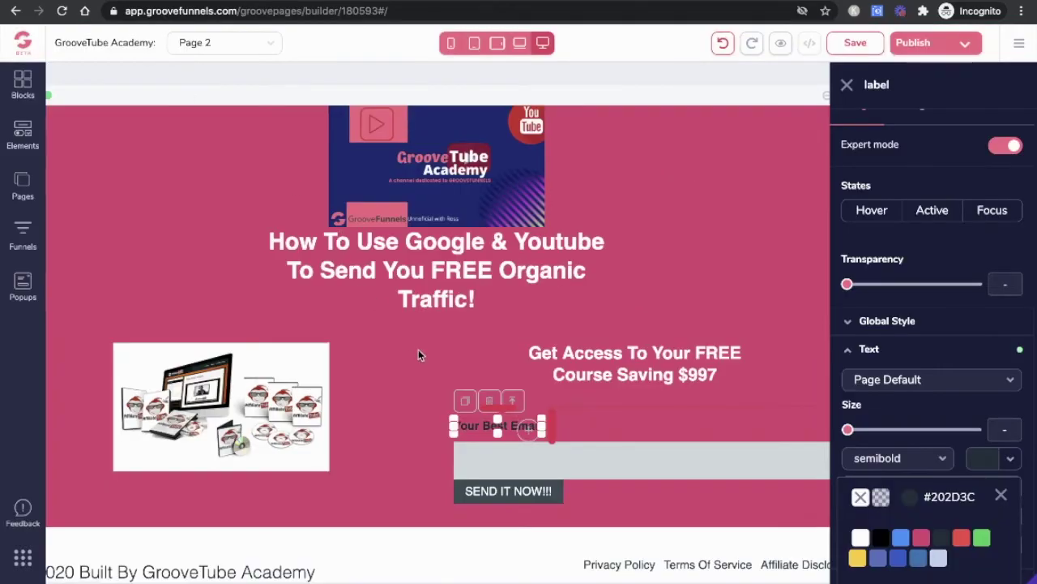
scroll(409, 324, down, 1)
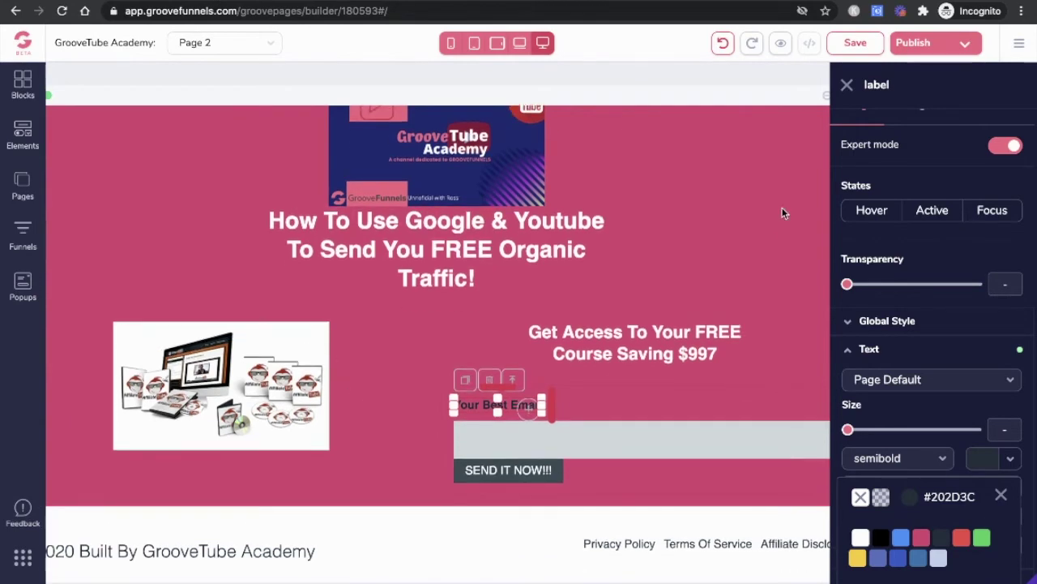
click(847, 84)
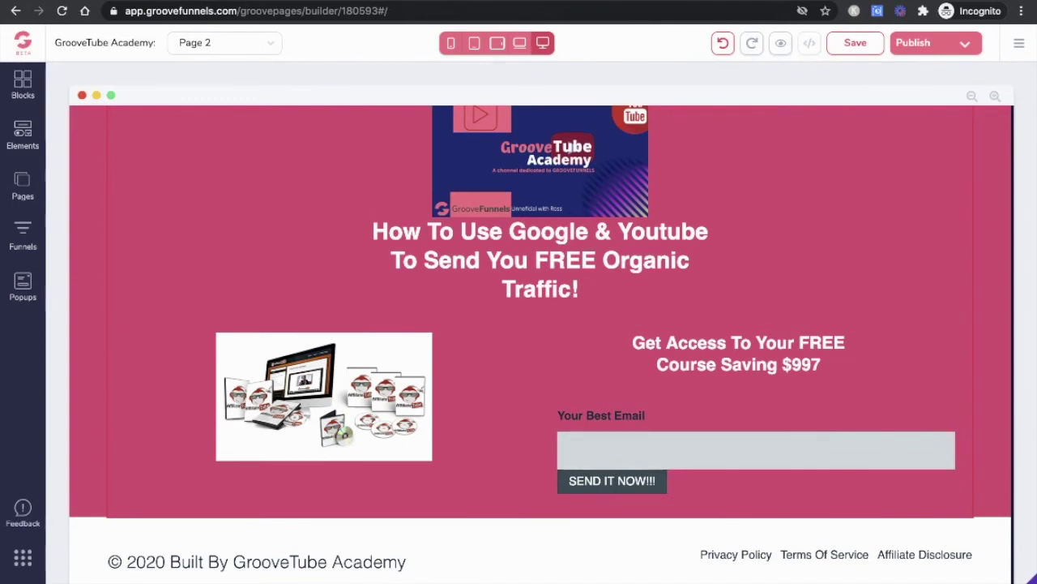
Round the corners of the email input field to .5rem, checking the look against the existing published page.
click(713, 451)
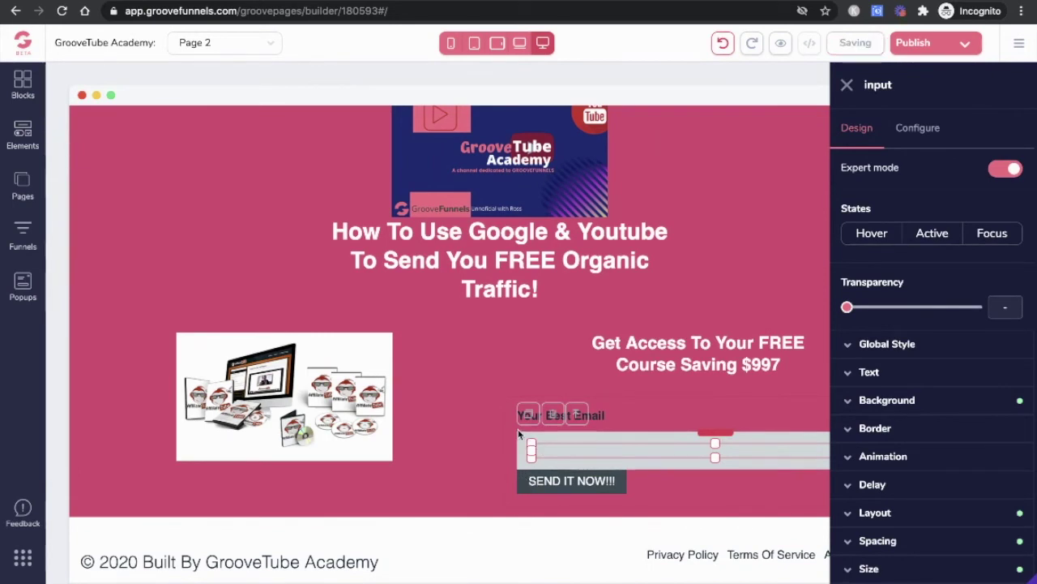
click(577, 413)
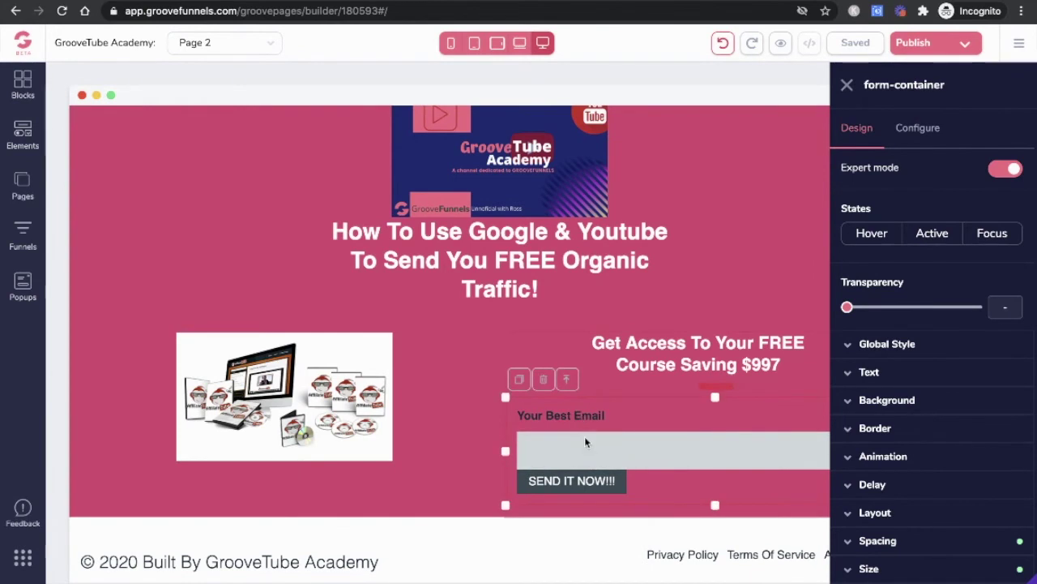
click(585, 436)
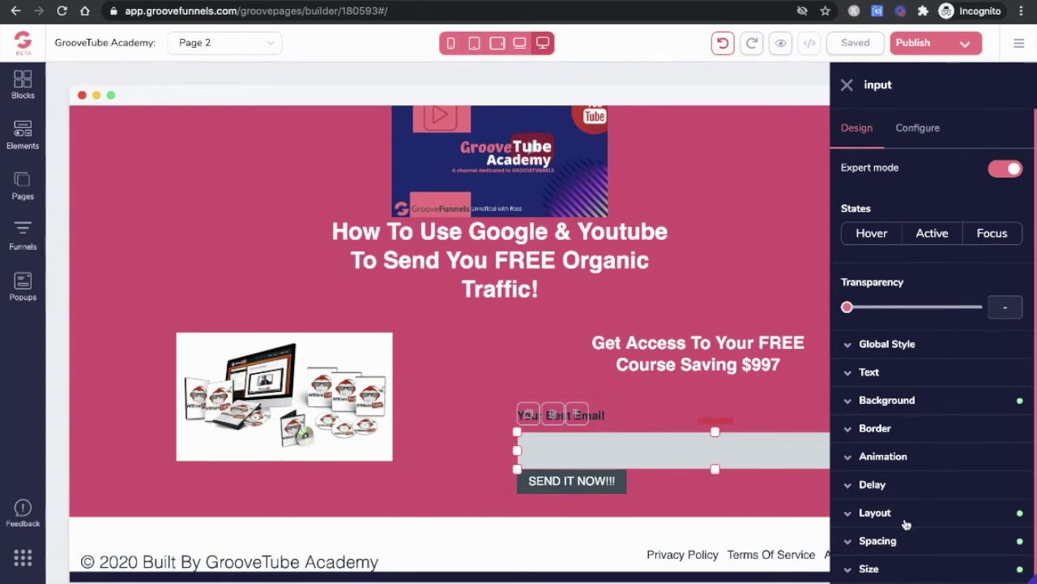
scroll(906, 524, down, 1)
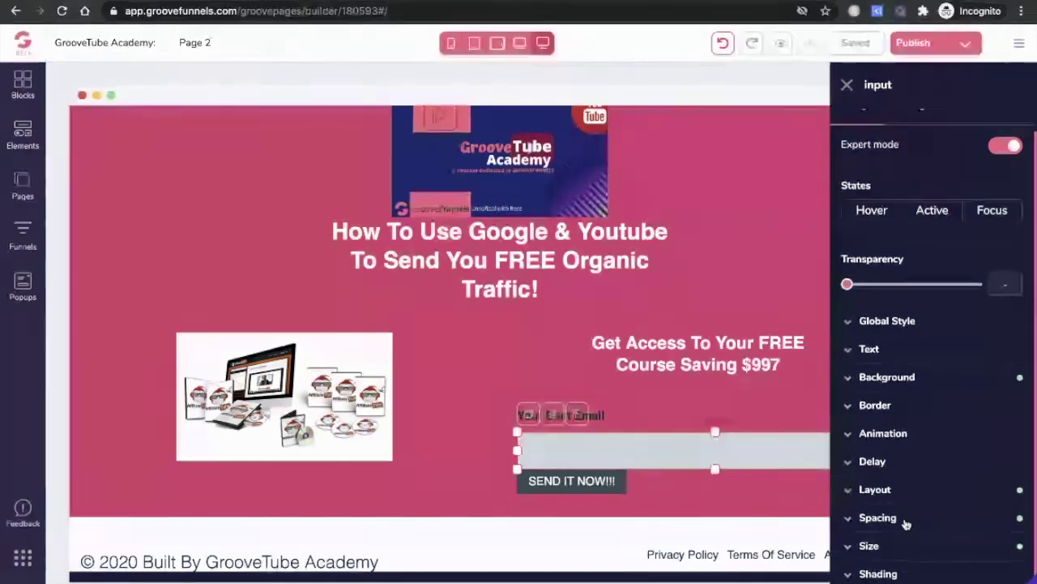
click(878, 406)
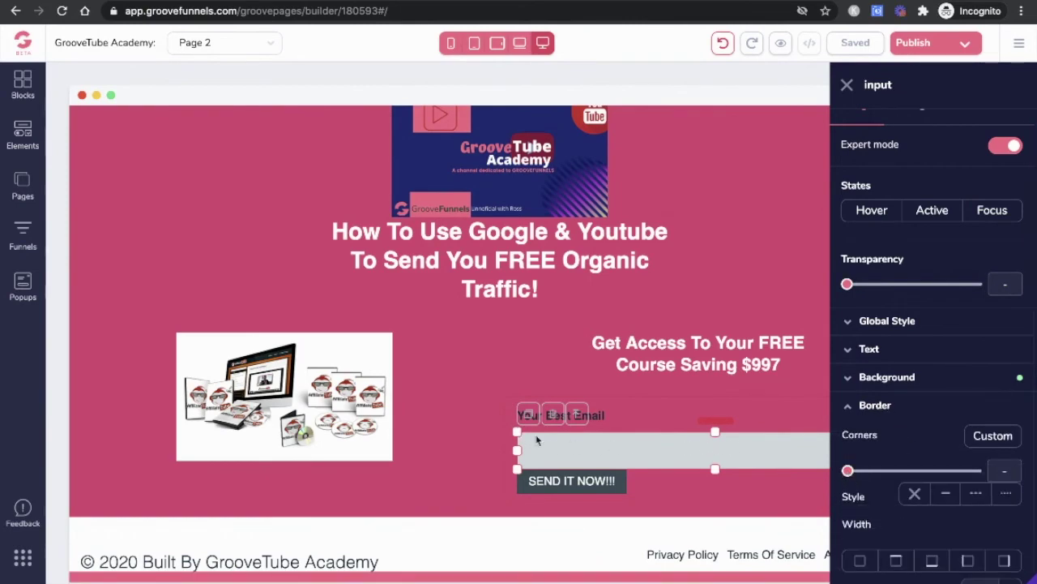
drag(848, 471, 990, 478)
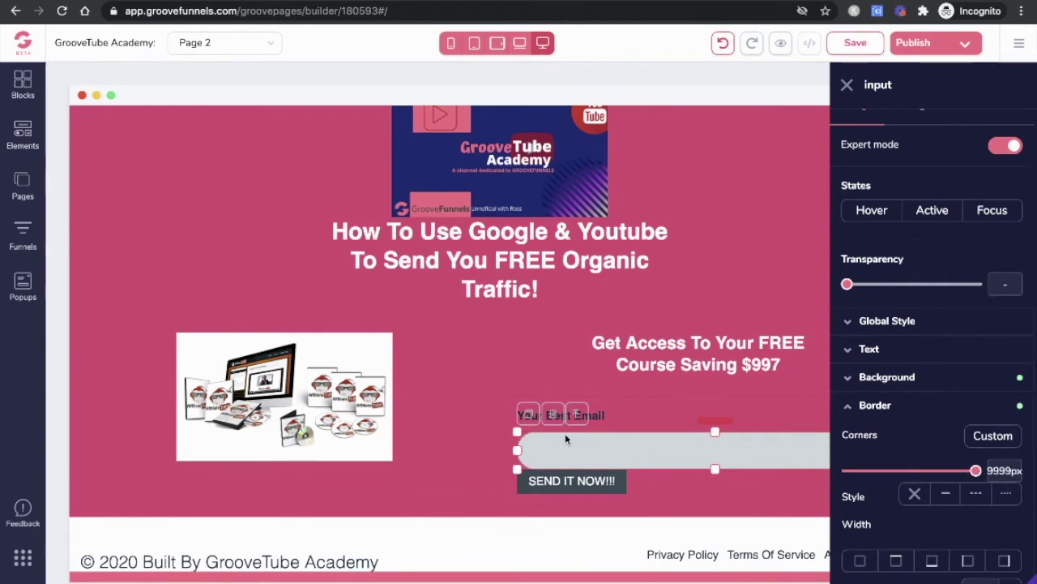
click(248, 2)
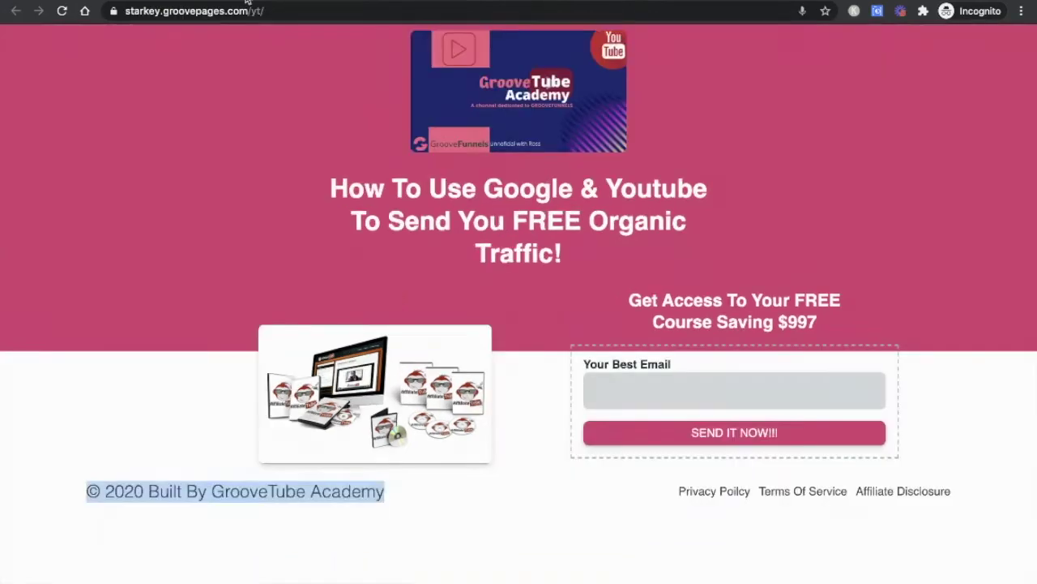
click(97, 2)
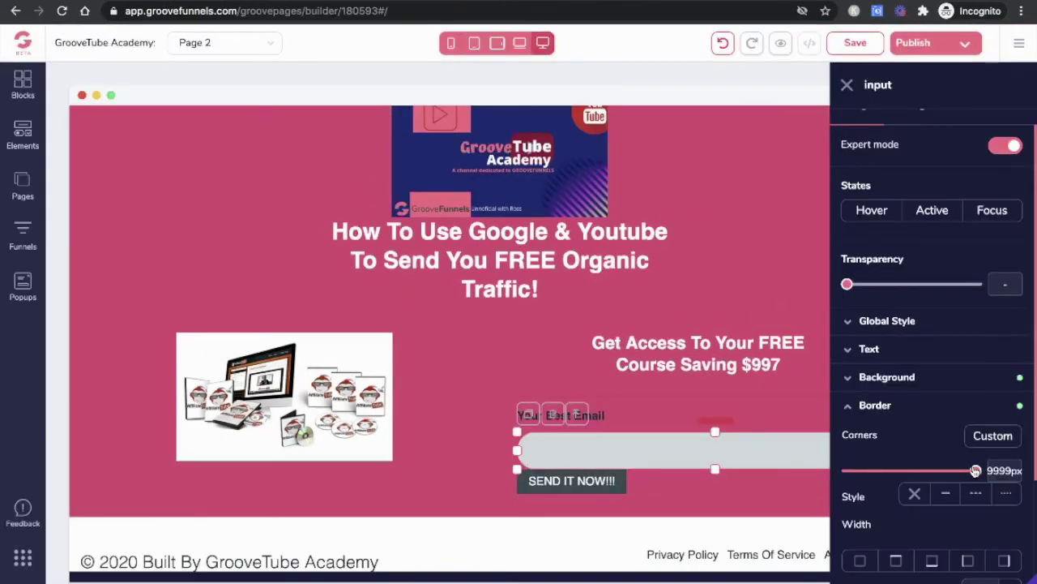
drag(975, 471, 928, 474)
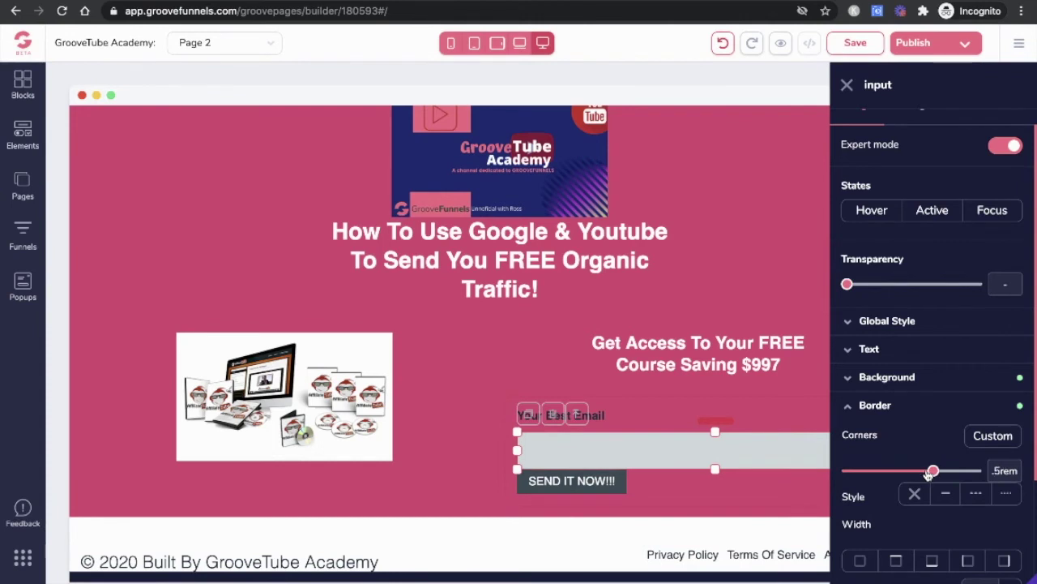
Round the corners of the course product image beside the email form to match the input field.
click(472, 479)
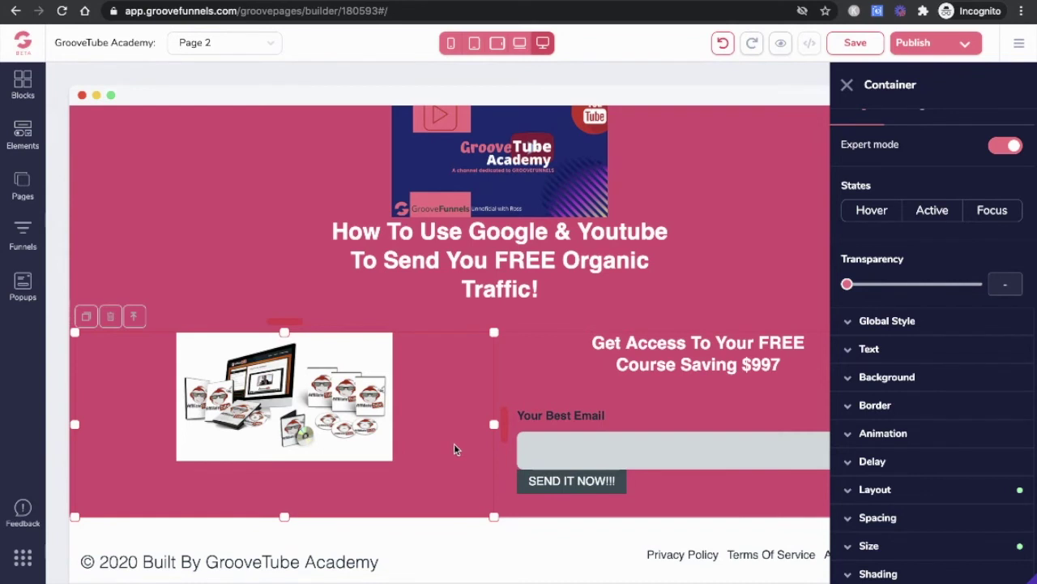
click(313, 435)
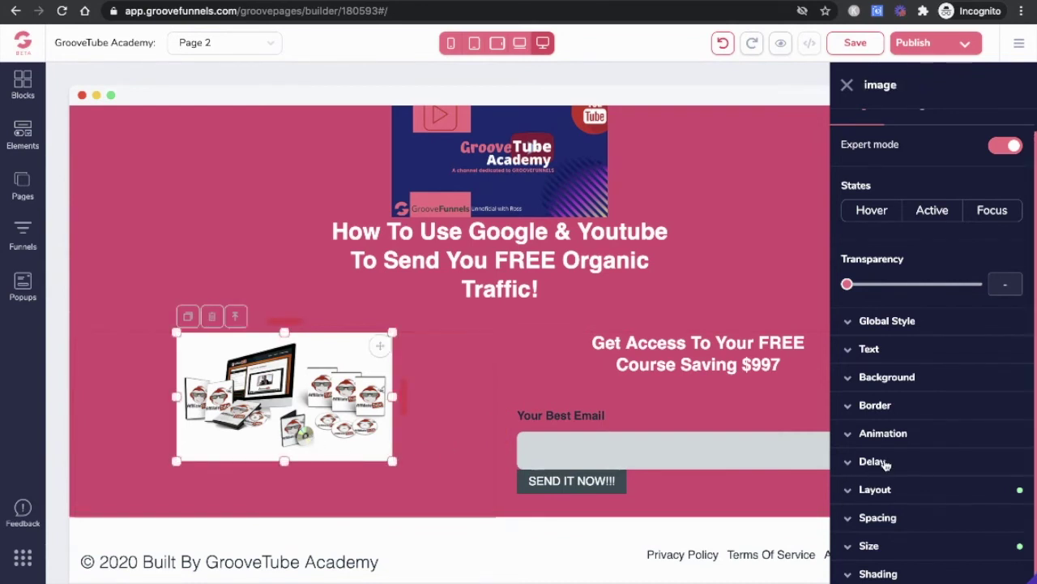
click(864, 412)
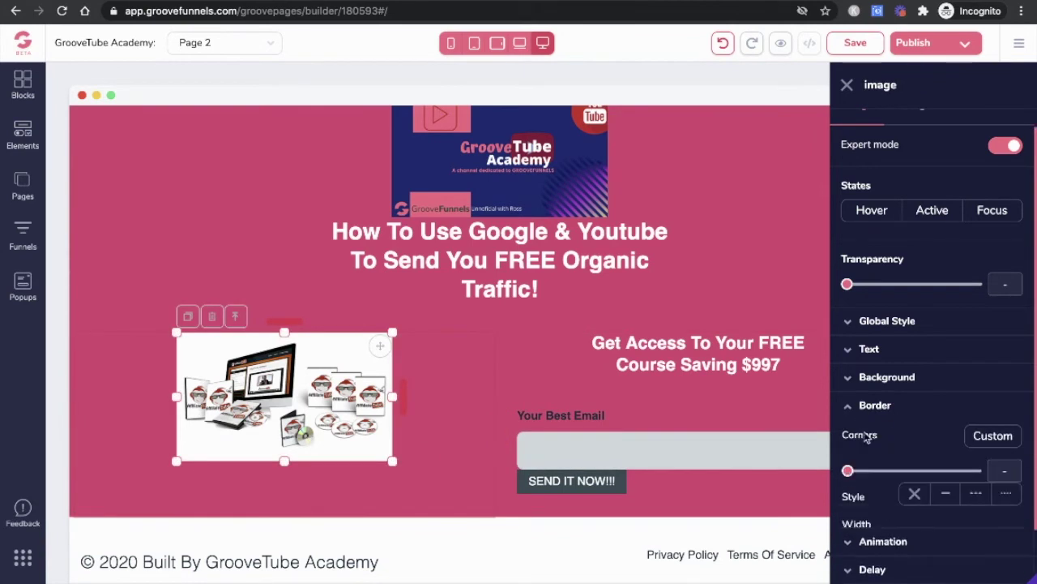
drag(849, 473, 933, 472)
click(397, 306)
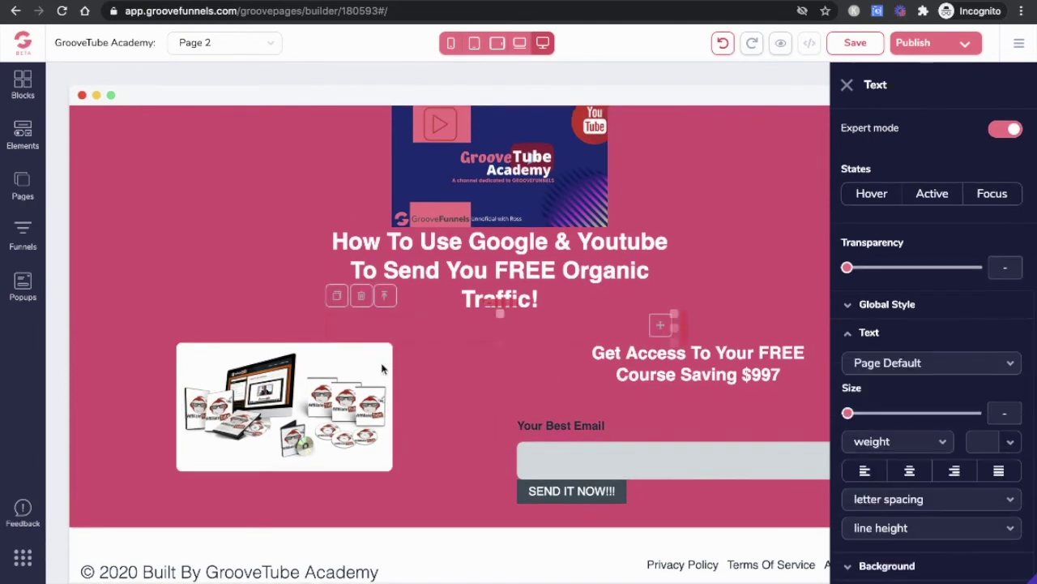
Round the corners of the GrooveTube Academy logo image above the headline to .5rem.
click(454, 193)
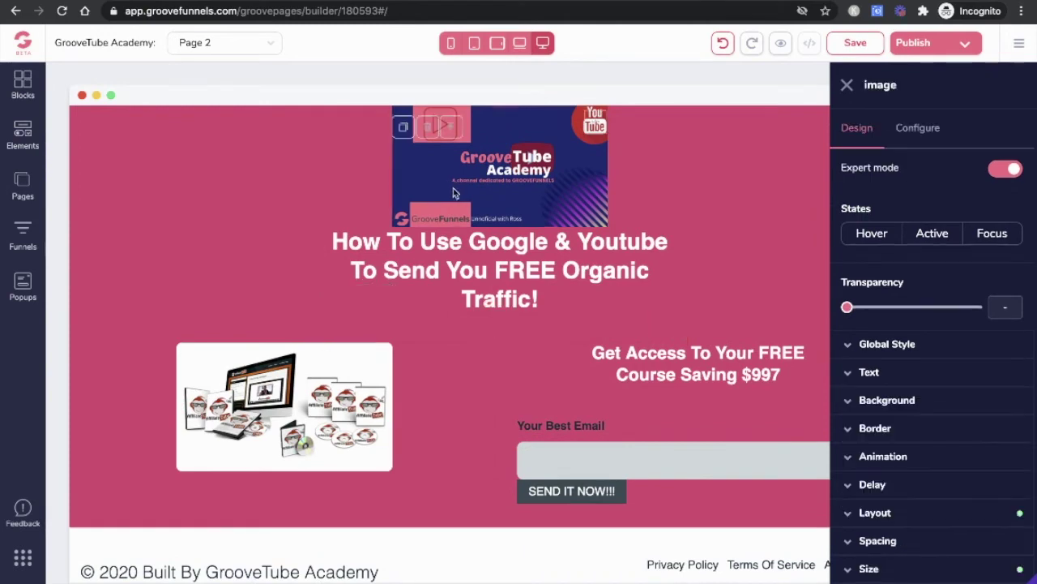
click(889, 484)
click(883, 487)
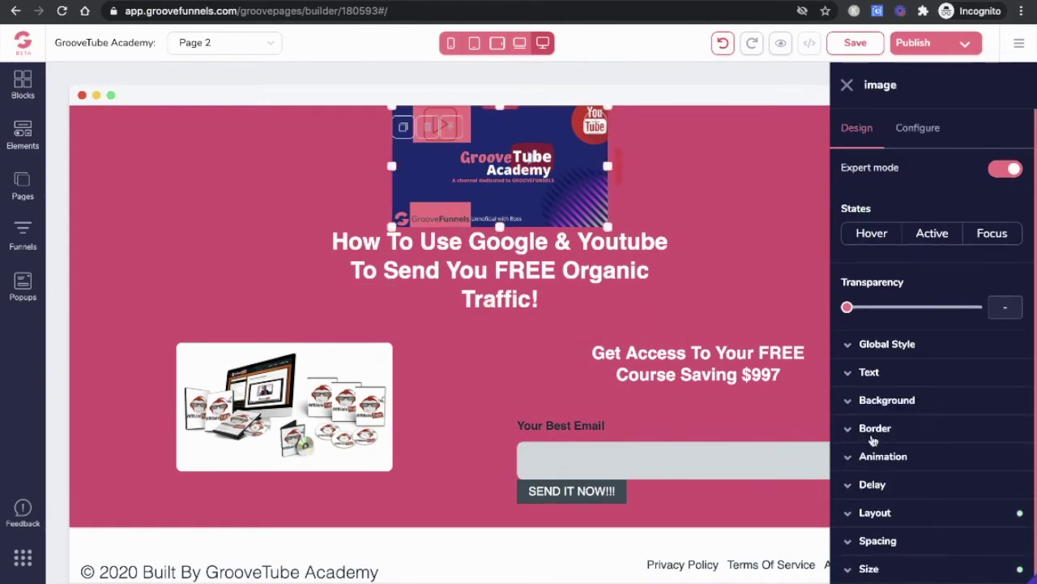
click(872, 429)
drag(850, 496, 927, 498)
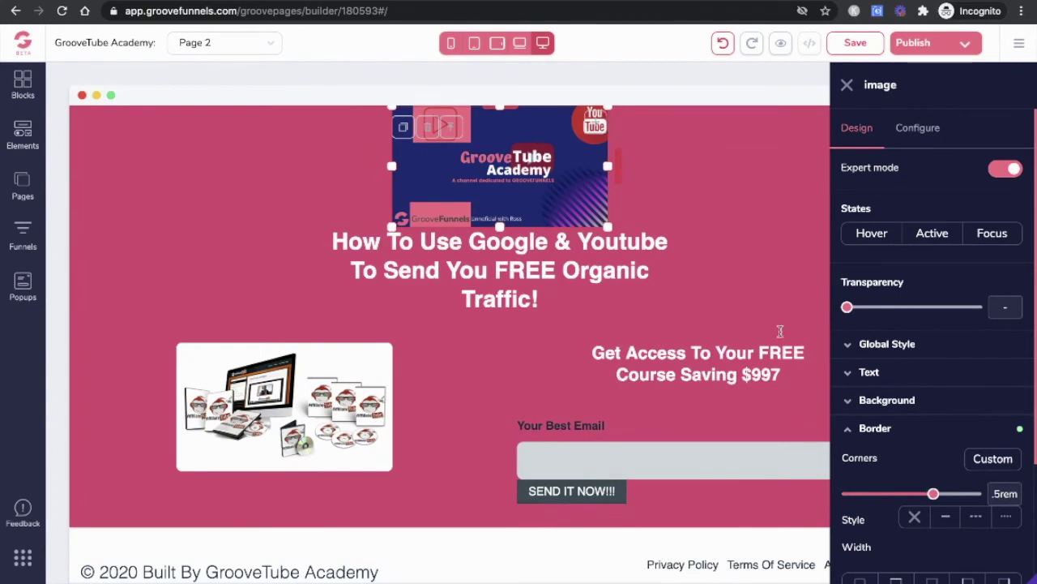
click(710, 205)
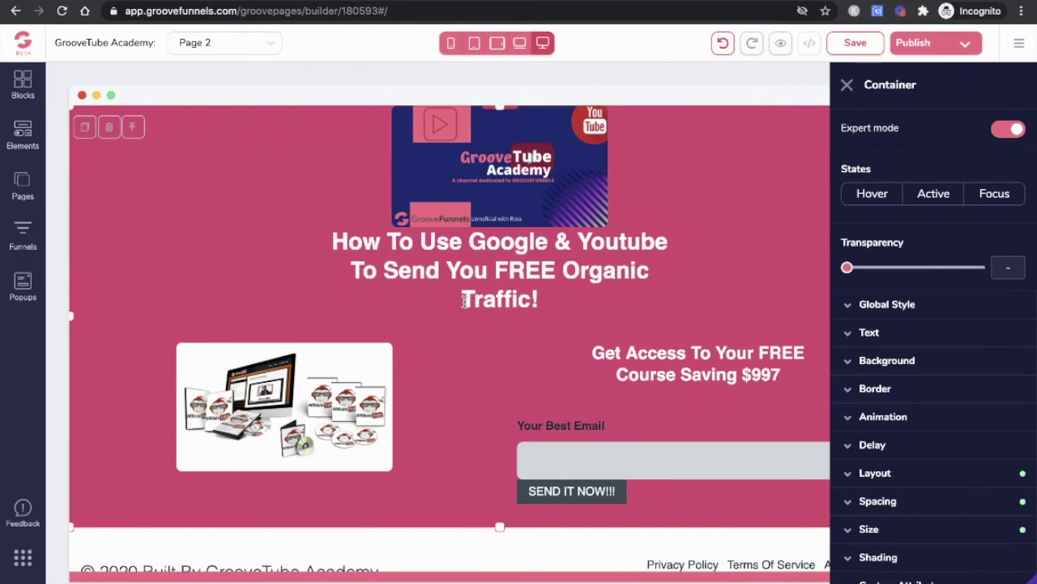
Set the background colour of the "SEND IT NOW!!!" submit button to the lighter pink #E9638B.
click(558, 495)
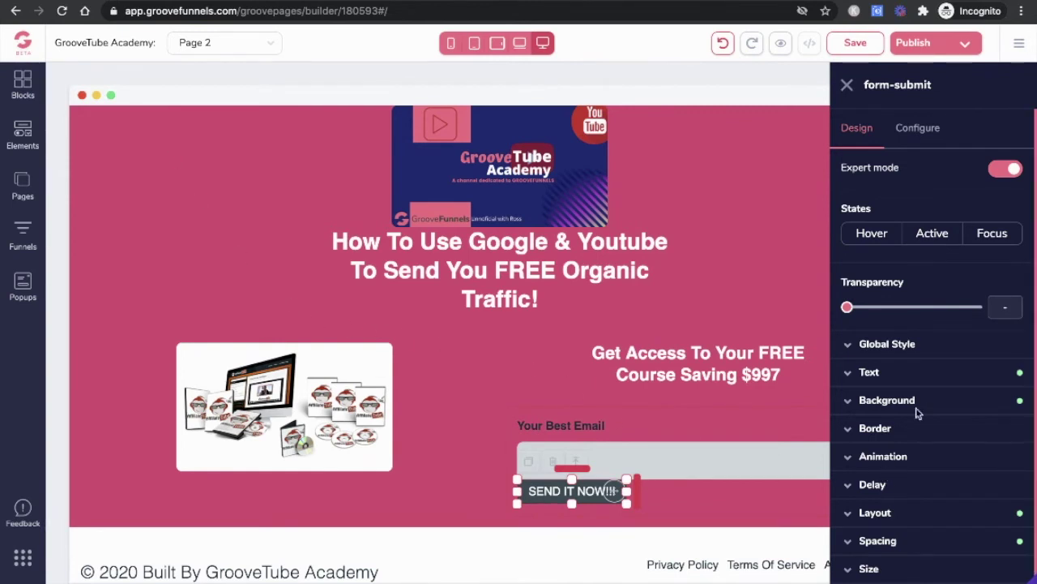
click(868, 372)
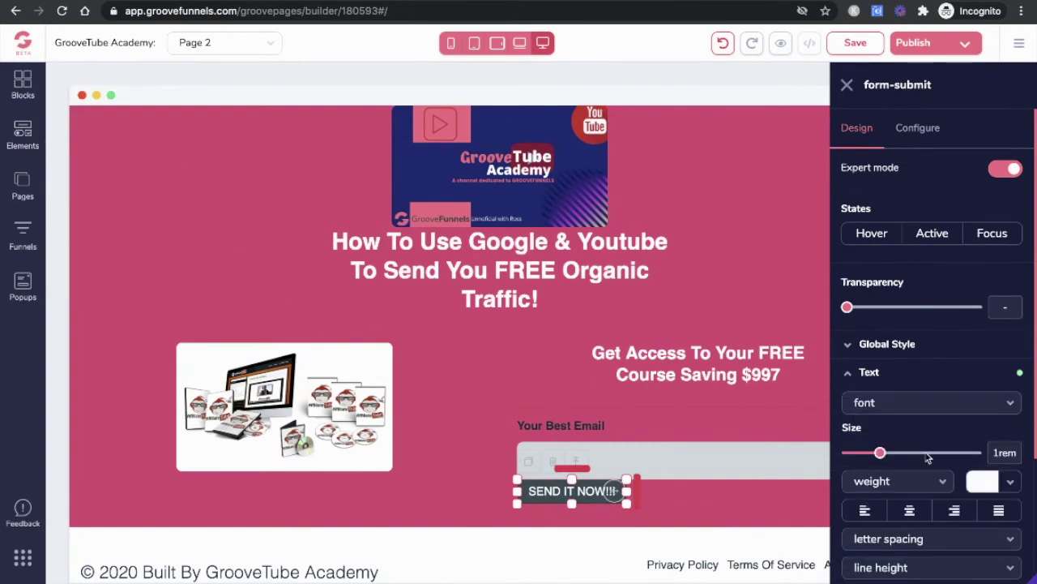
scroll(929, 446, down, 3)
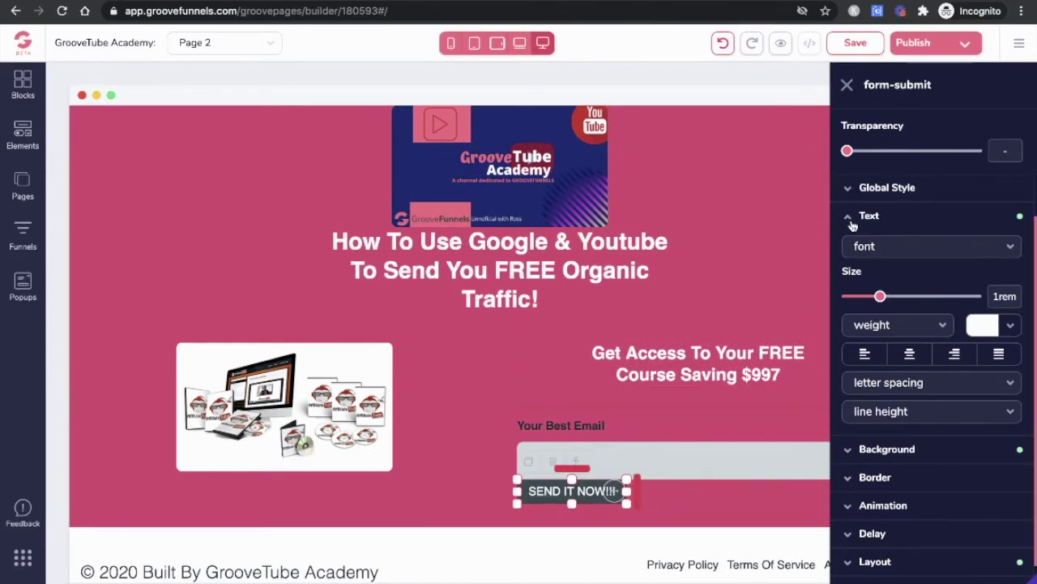
click(853, 220)
click(888, 377)
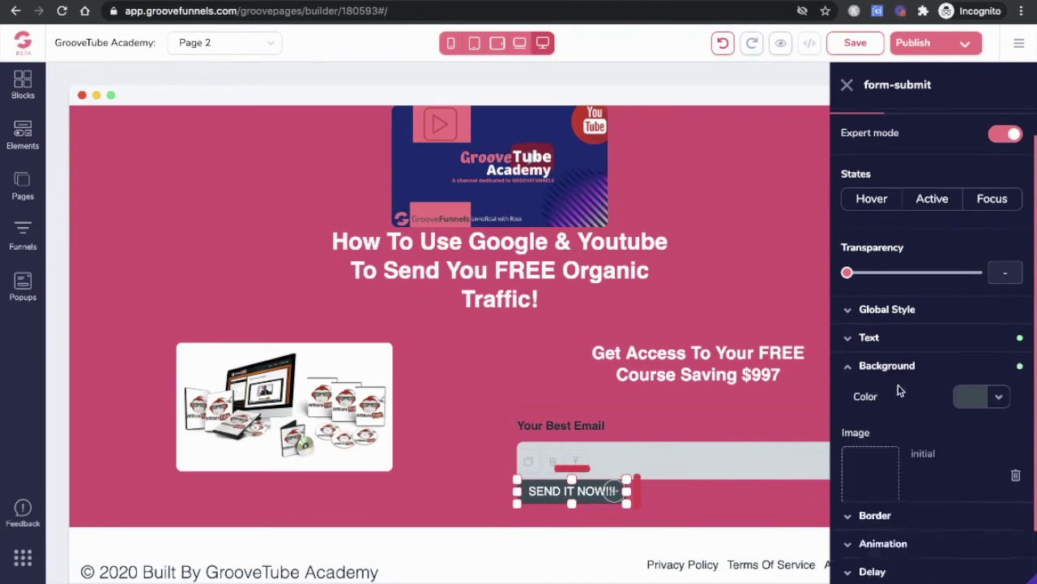
click(998, 396)
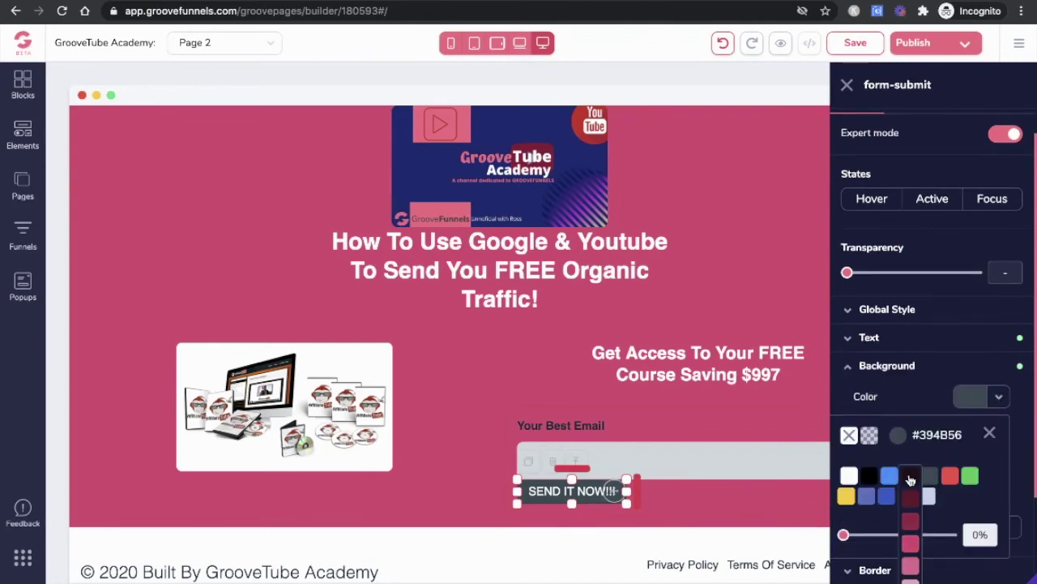
click(911, 479)
click(911, 565)
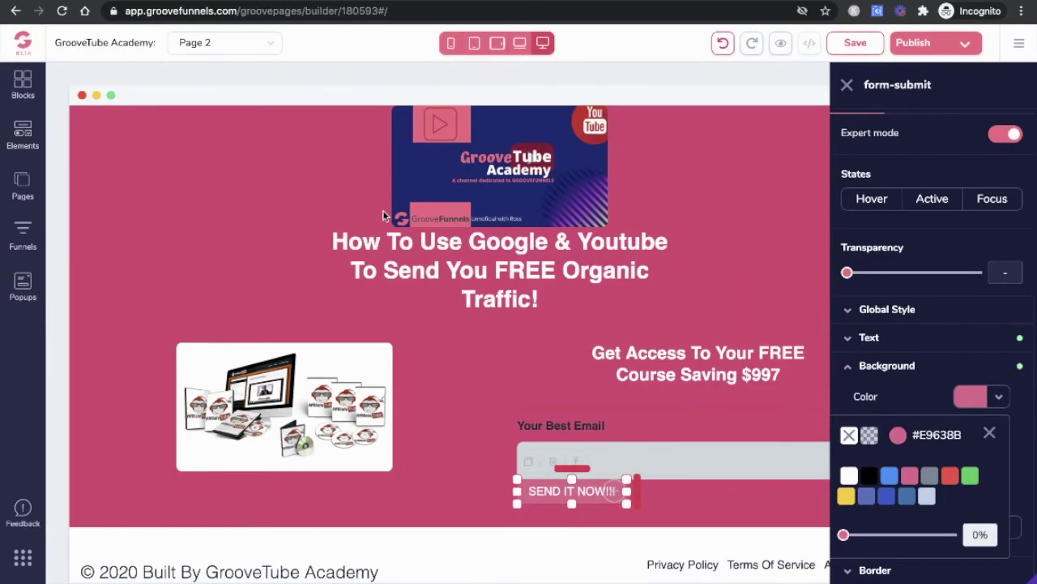
click(991, 434)
Set the "SEND IT NOW!!!" button's width relative to its parent at 100% so it spans the email field.
scroll(968, 435, down, 2)
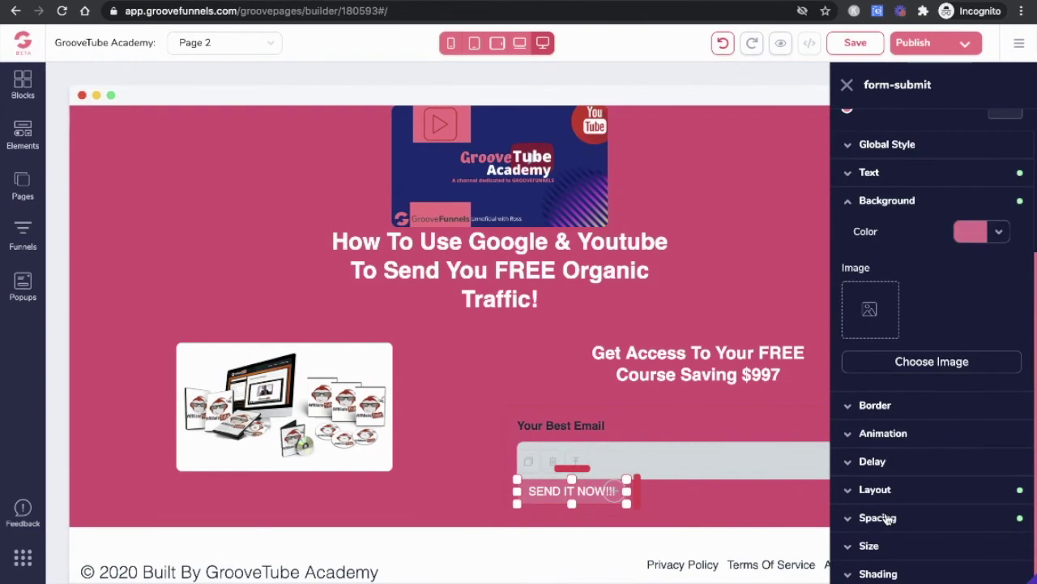
click(871, 545)
scroll(889, 532, down, 2)
click(915, 454)
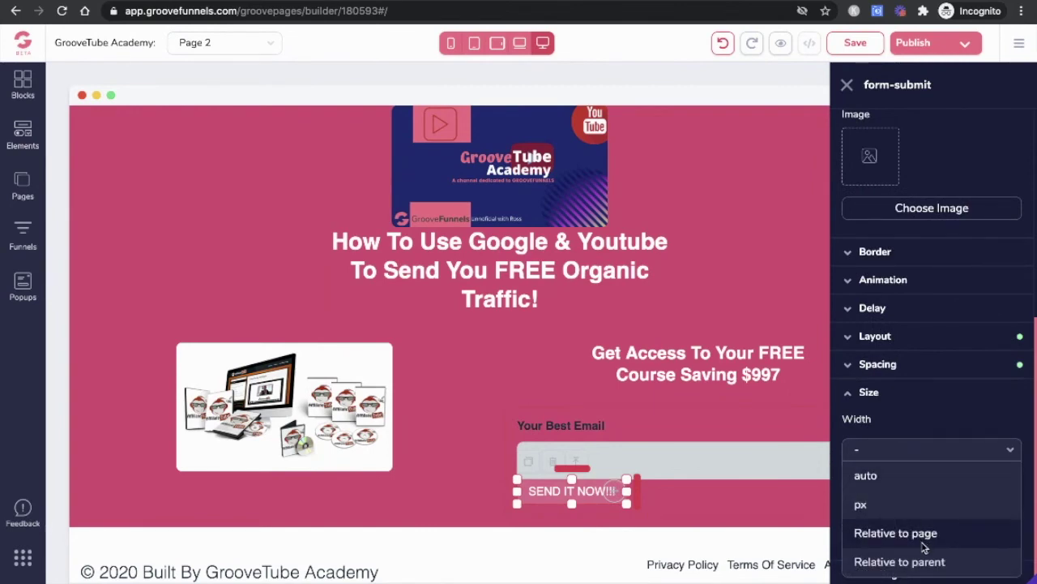
click(900, 562)
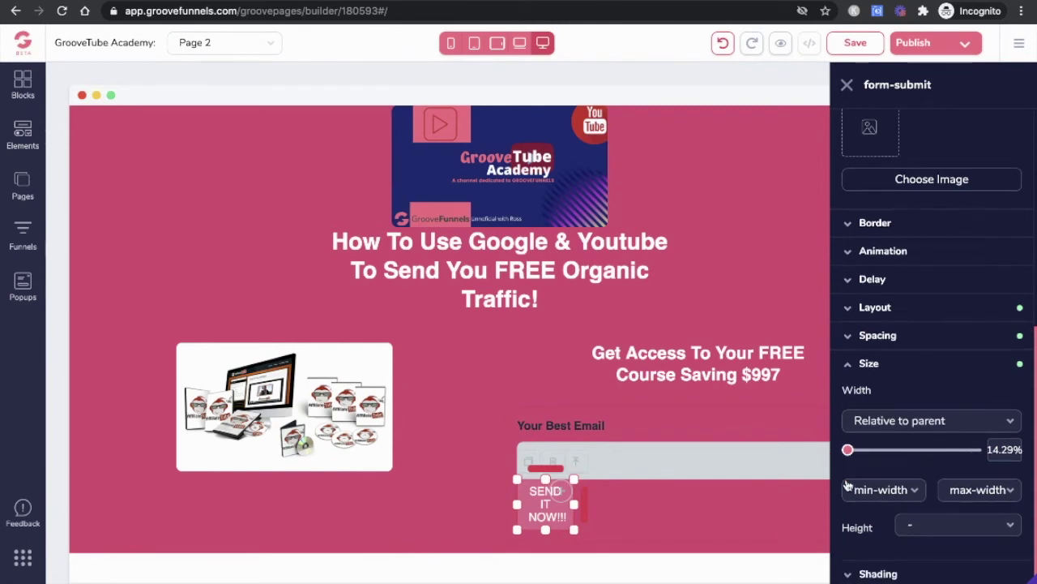
drag(852, 451, 946, 451)
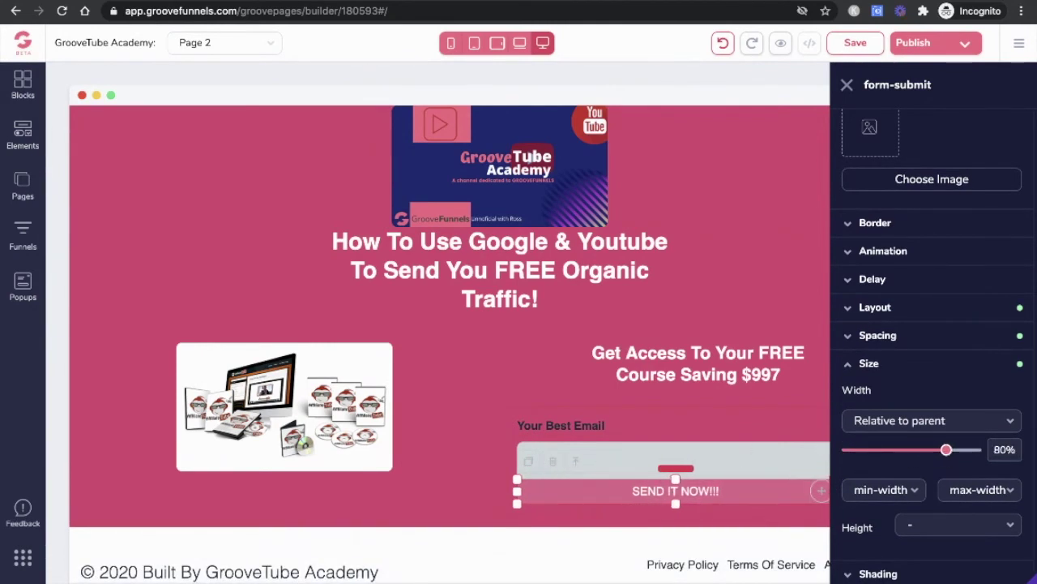
scroll(437, 334, right, 3)
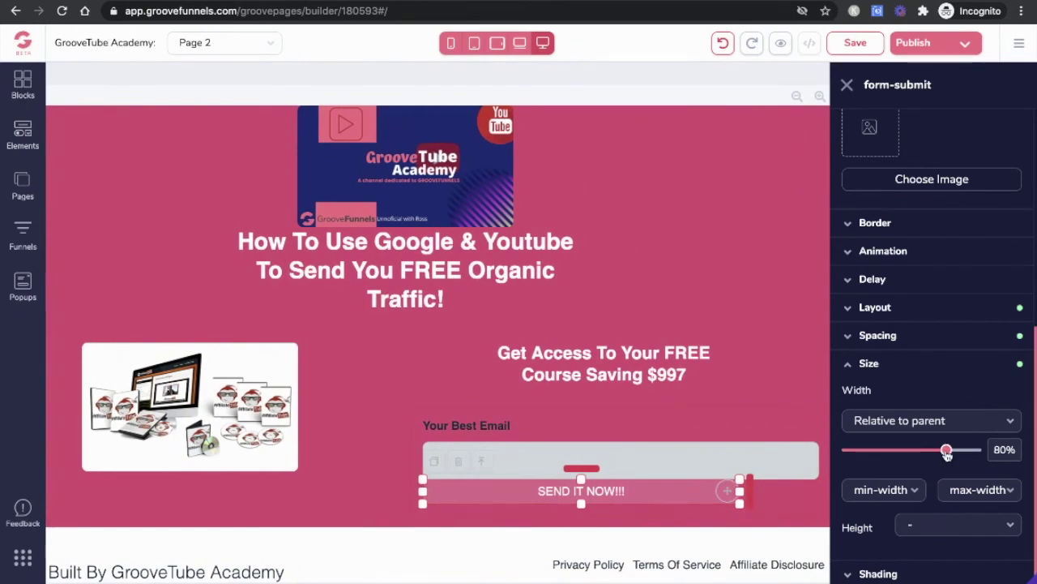
drag(946, 451, 977, 454)
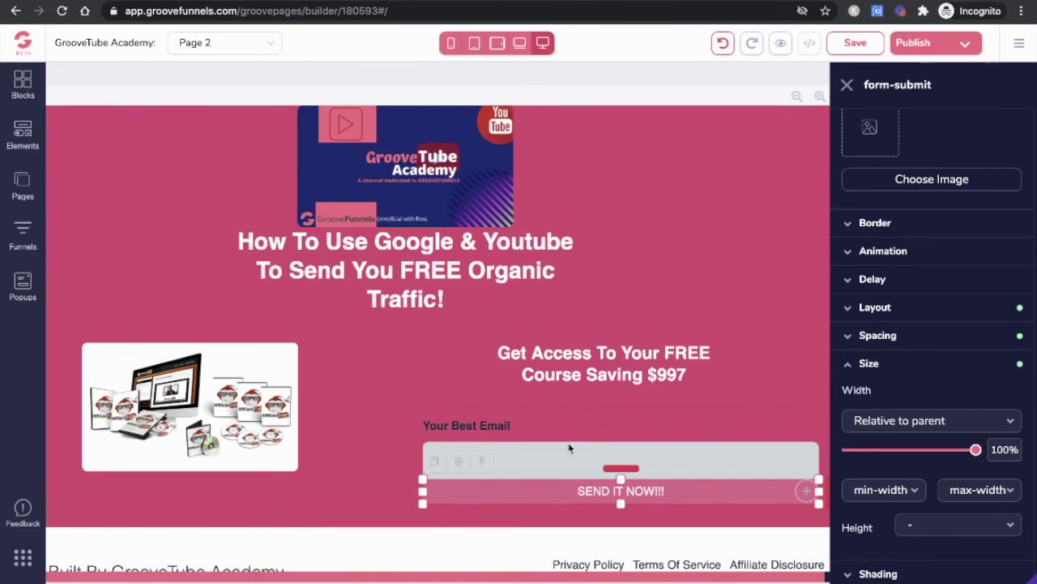
click(853, 365)
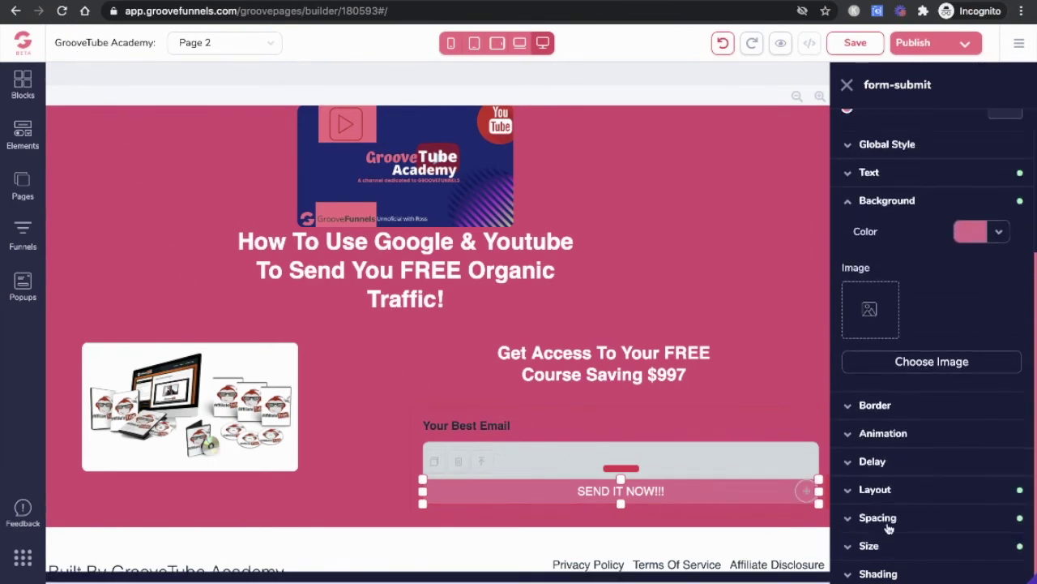
Set the top margin of the "SEND IT NOW!!!" button to 1.25rem.
click(882, 521)
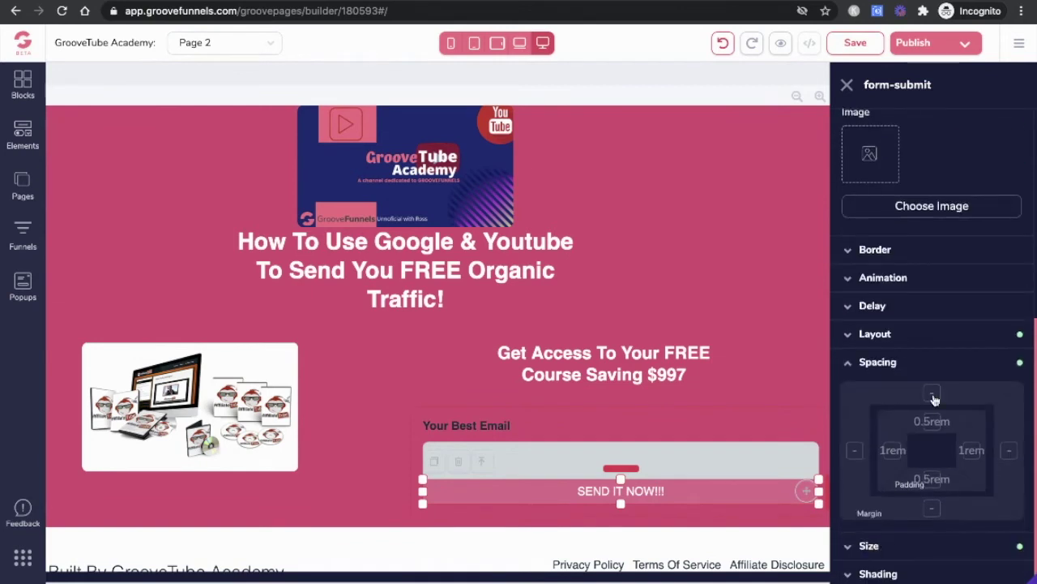
click(933, 394)
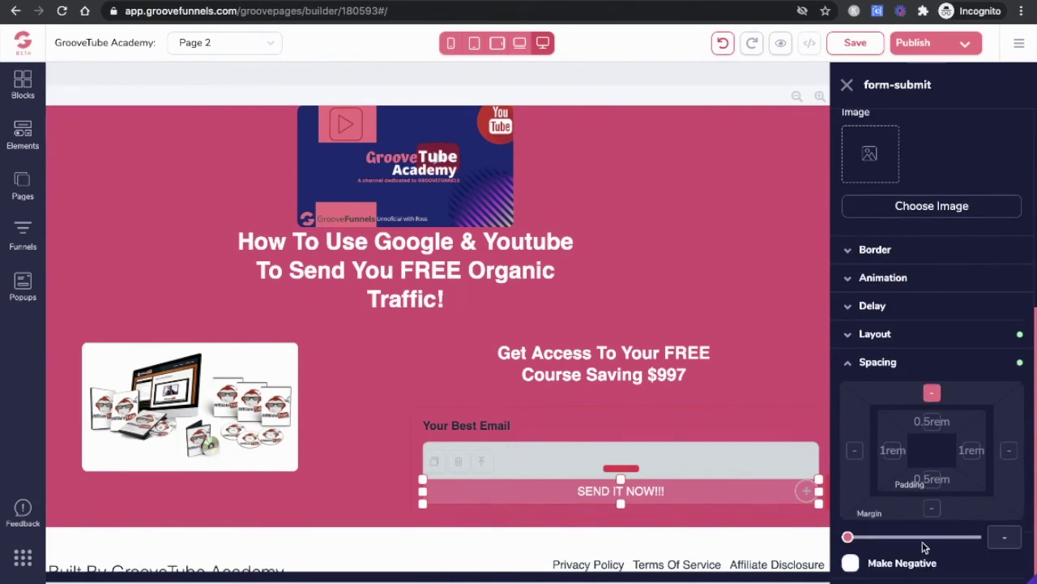
drag(848, 540, 883, 544)
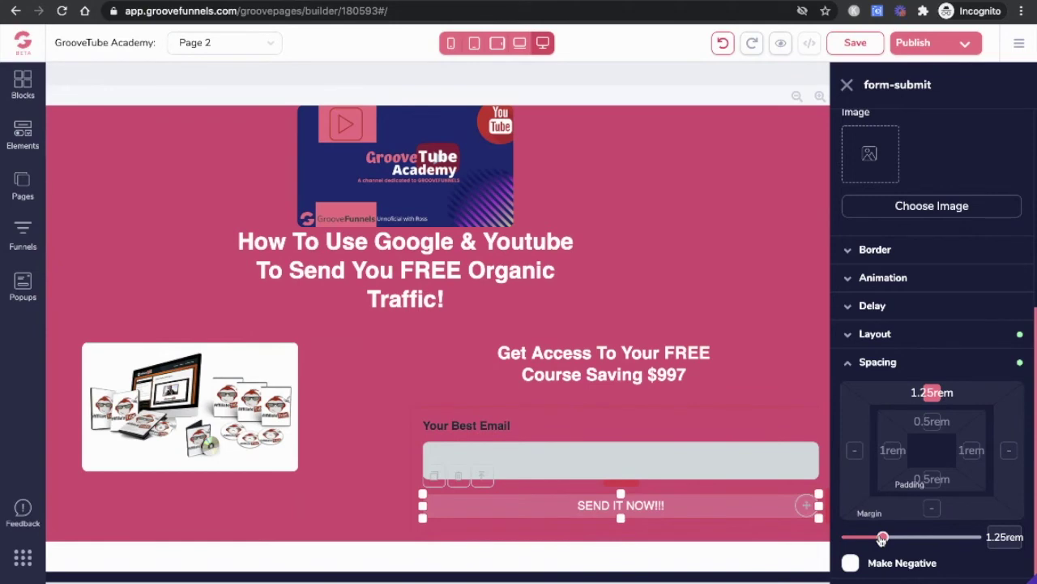
click(851, 366)
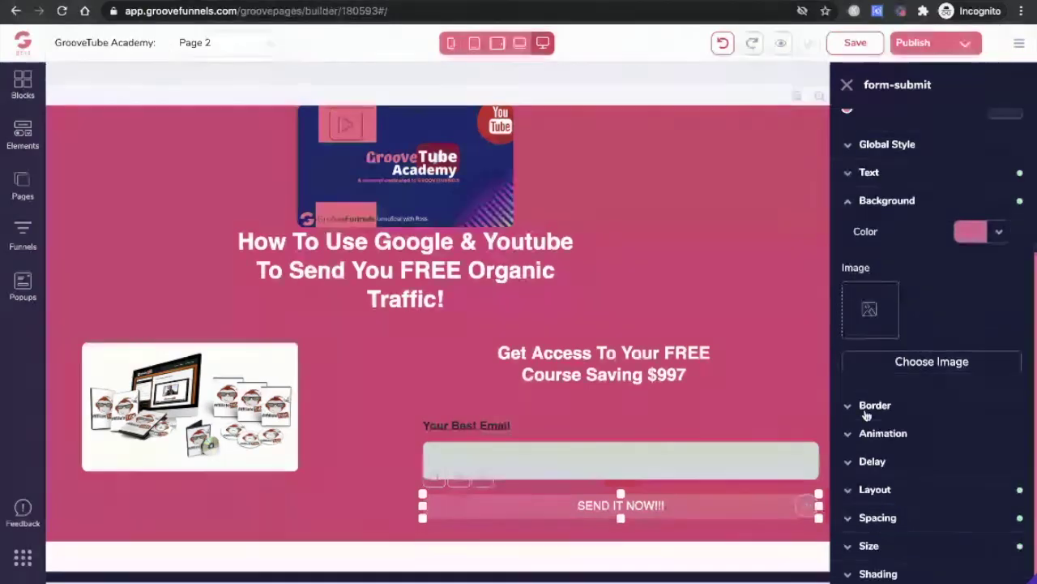
Round the corners of the "SEND IT NOW!!!" button to .5rem.
click(865, 407)
drag(849, 472, 934, 477)
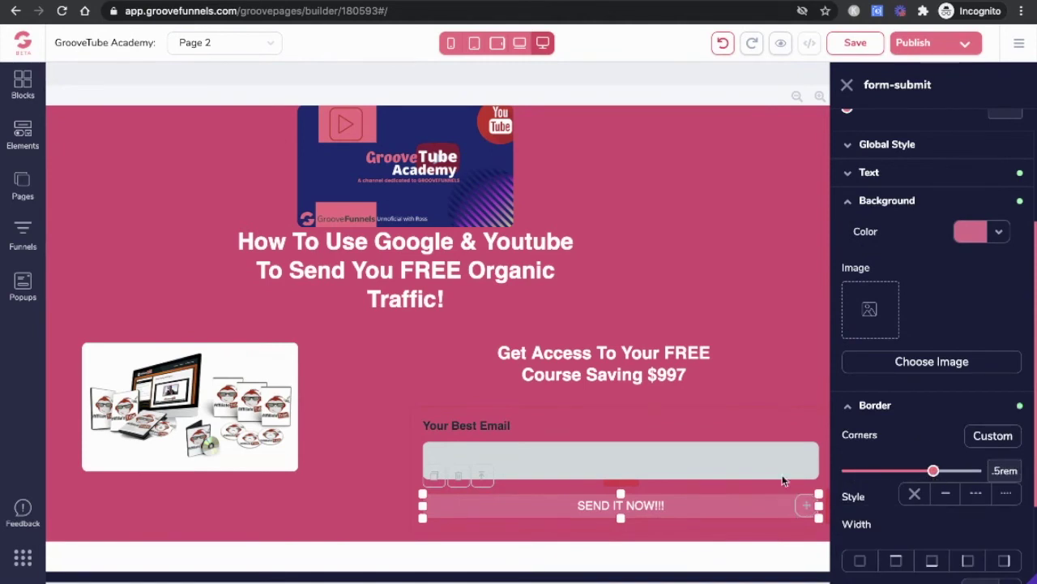
click(396, 466)
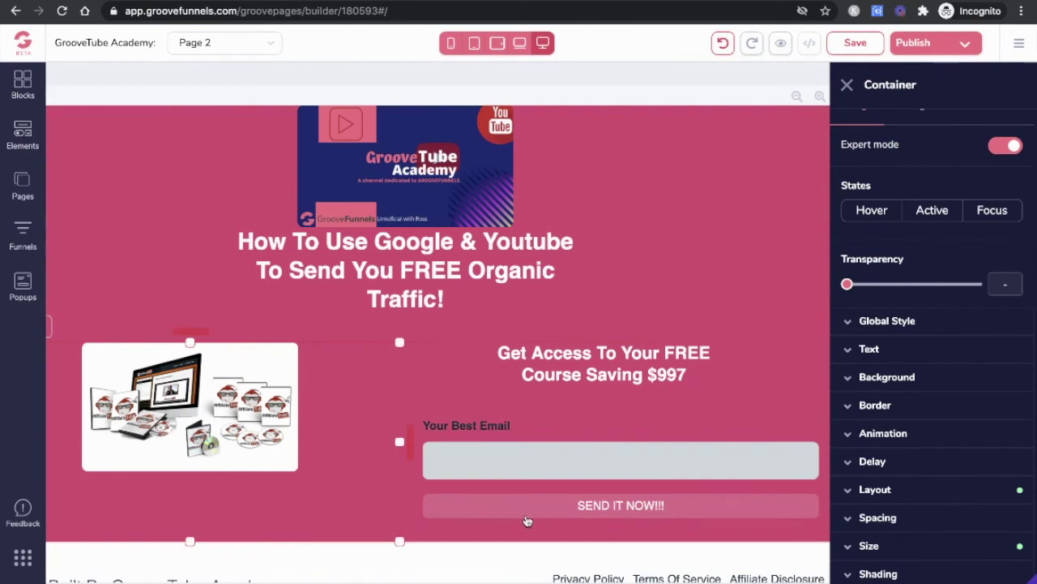
Set the "SEND IT NOW!!!" button's text font to nunito.
click(549, 516)
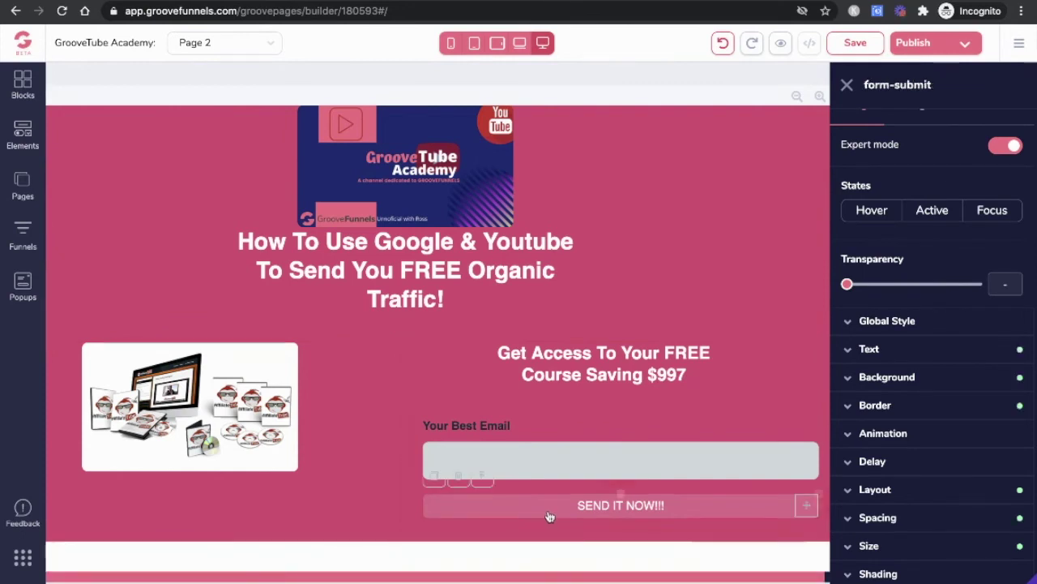
click(911, 350)
click(921, 388)
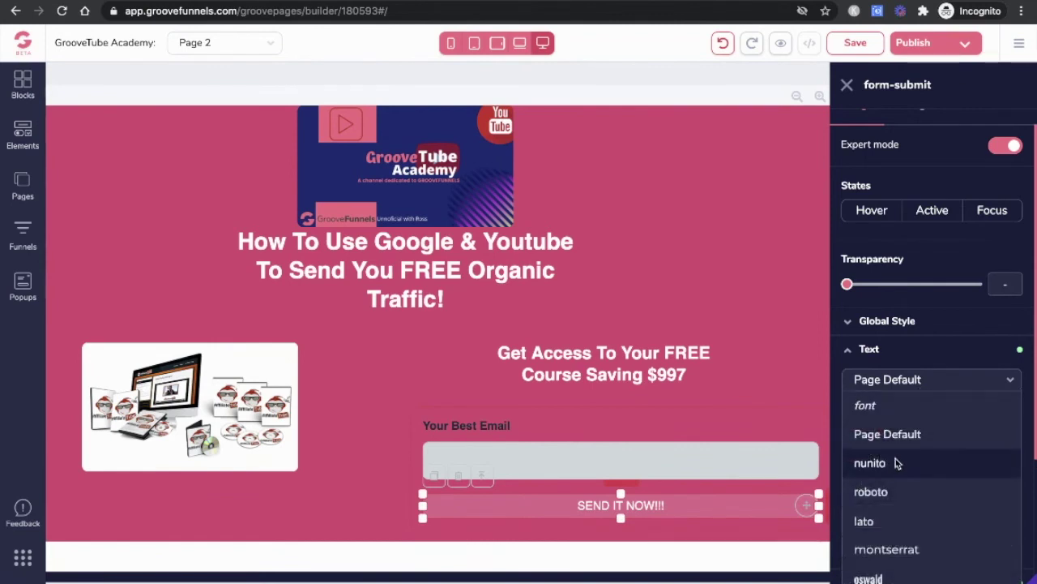
click(900, 460)
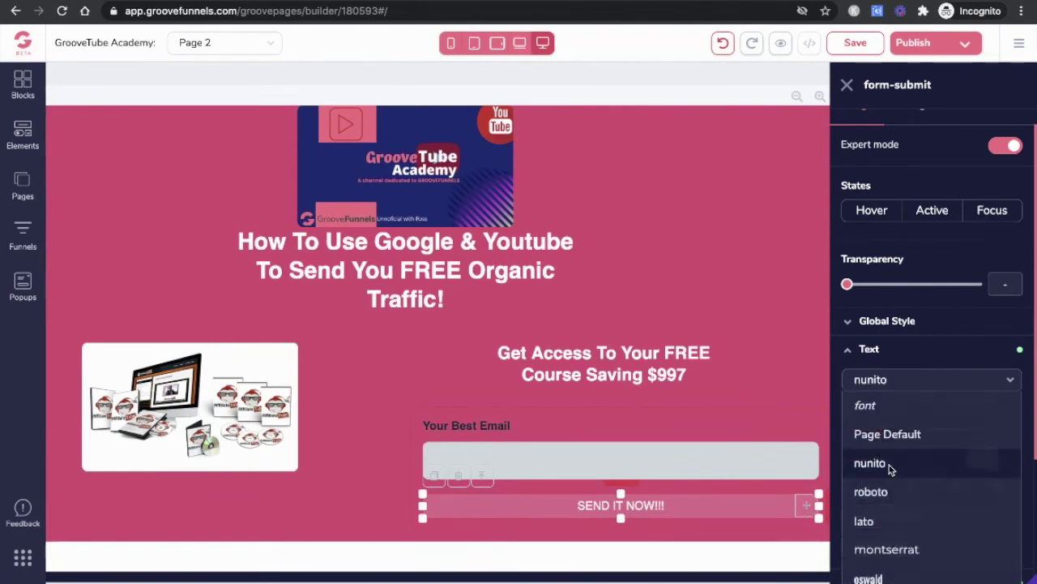
click(852, 355)
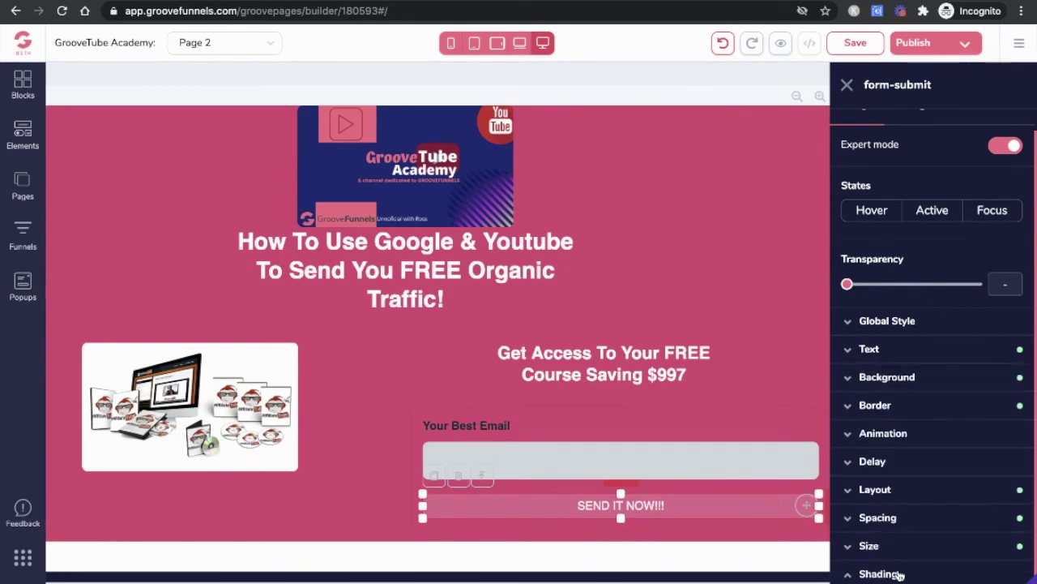
Compare the "SEND IT NOW!!!" button with and without a shadow, and apply the md shadow.
click(947, 561)
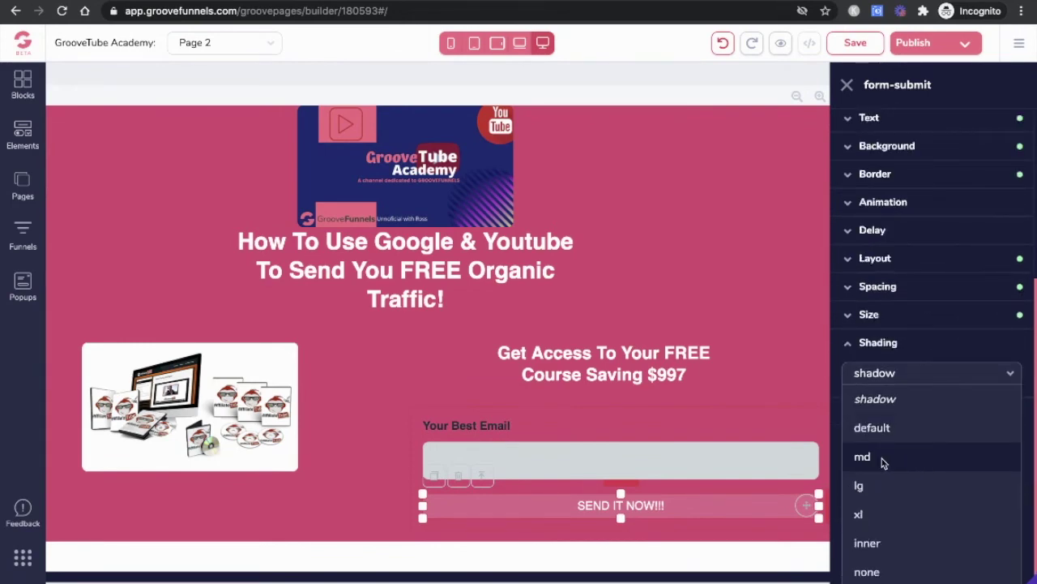
click(882, 459)
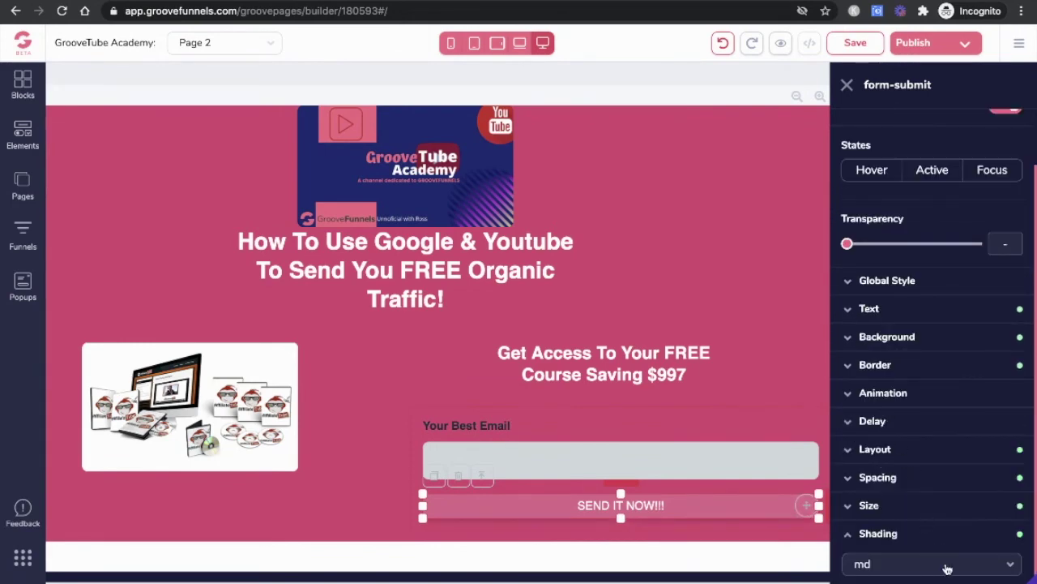
click(947, 564)
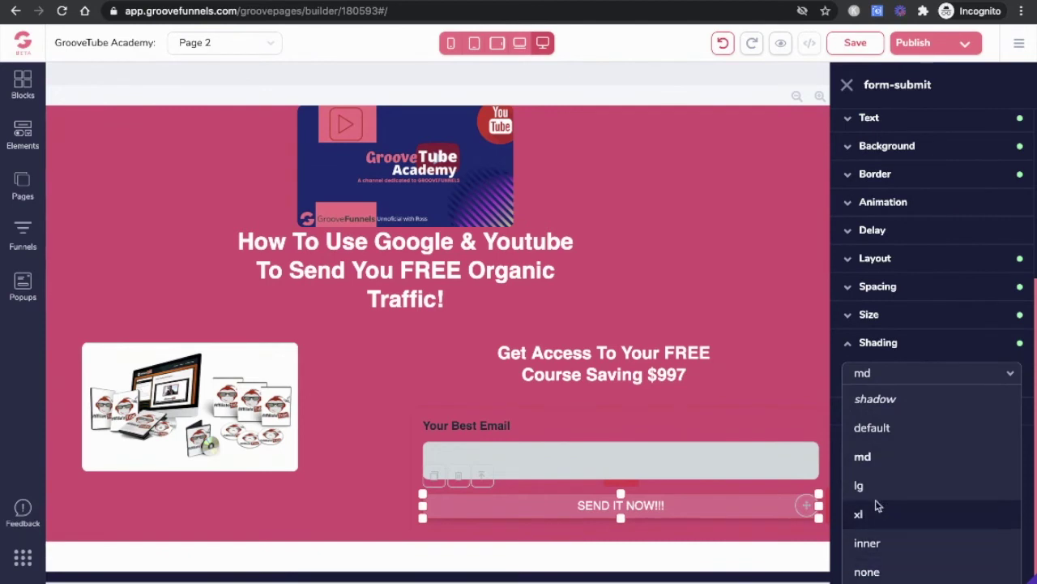
click(891, 403)
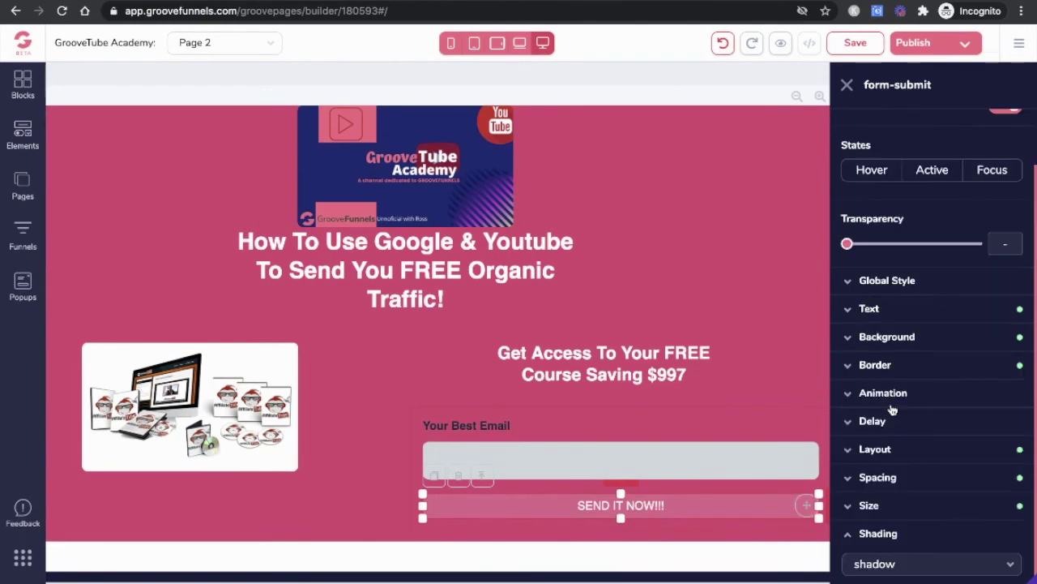
click(897, 564)
click(887, 466)
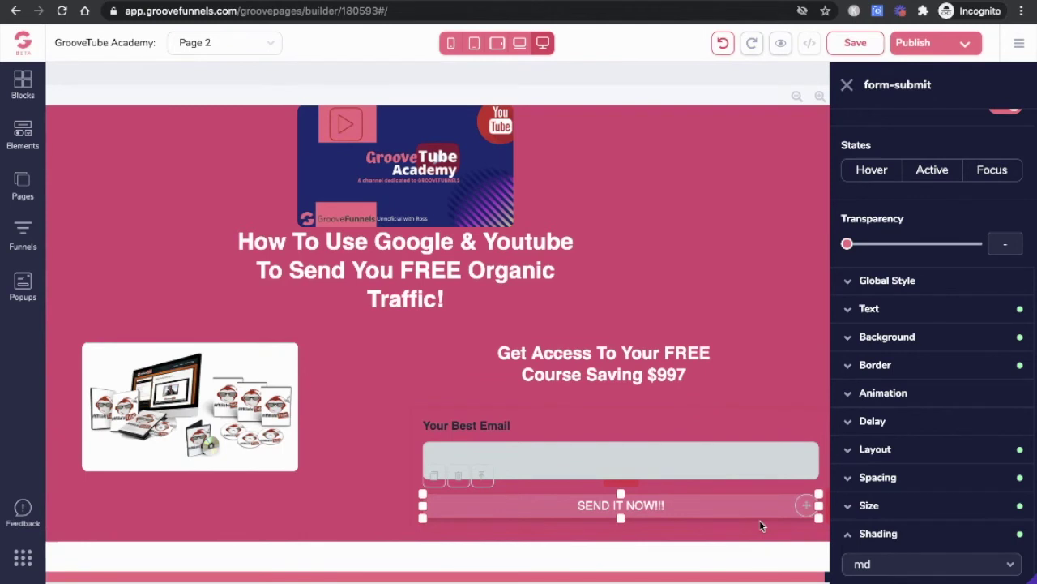
Add a 2px border on all sides of the form container around the email field and button.
click(426, 442)
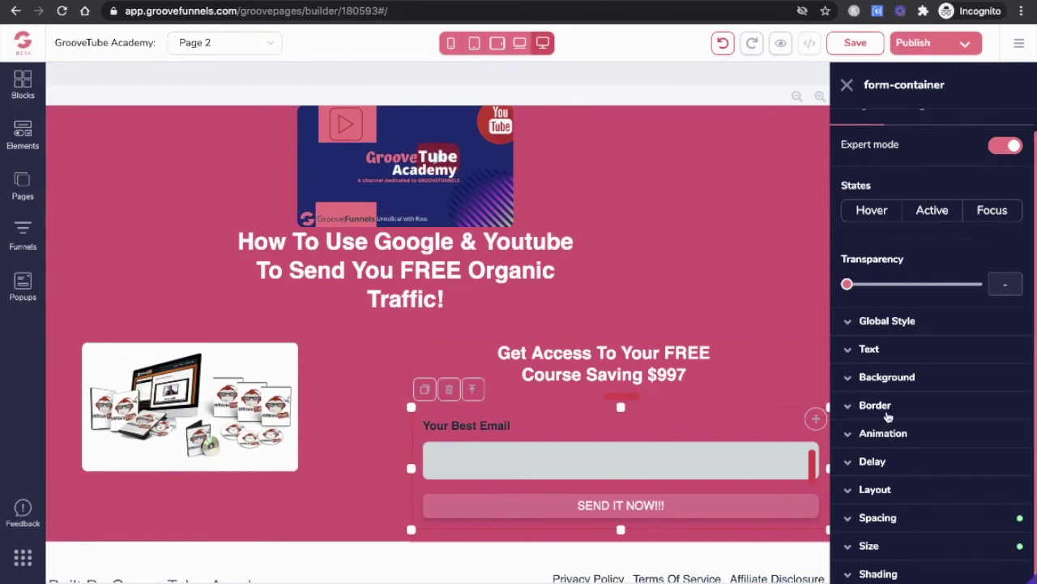
click(877, 406)
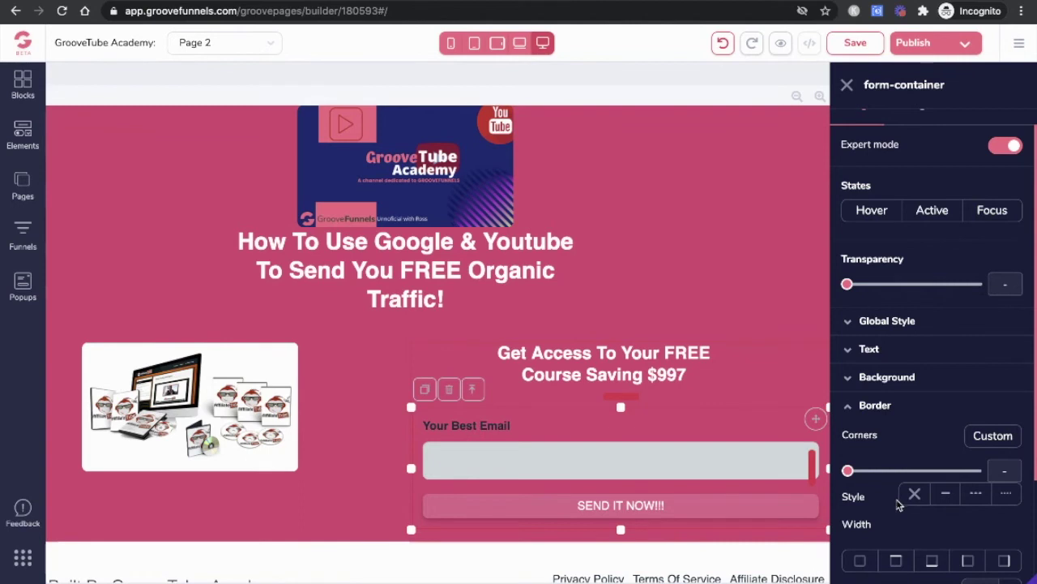
click(852, 567)
scroll(859, 559, down, 2)
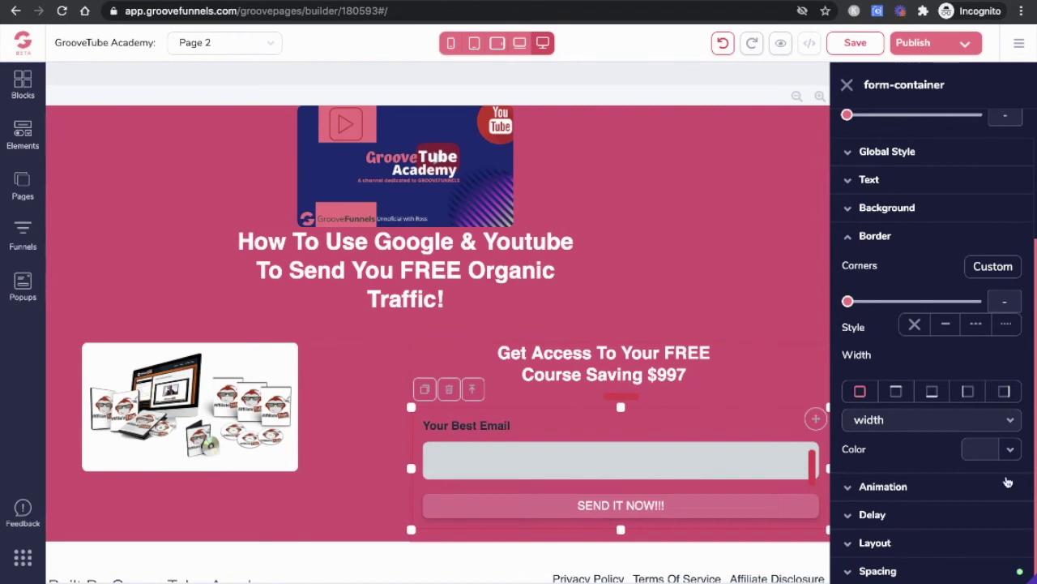
click(936, 429)
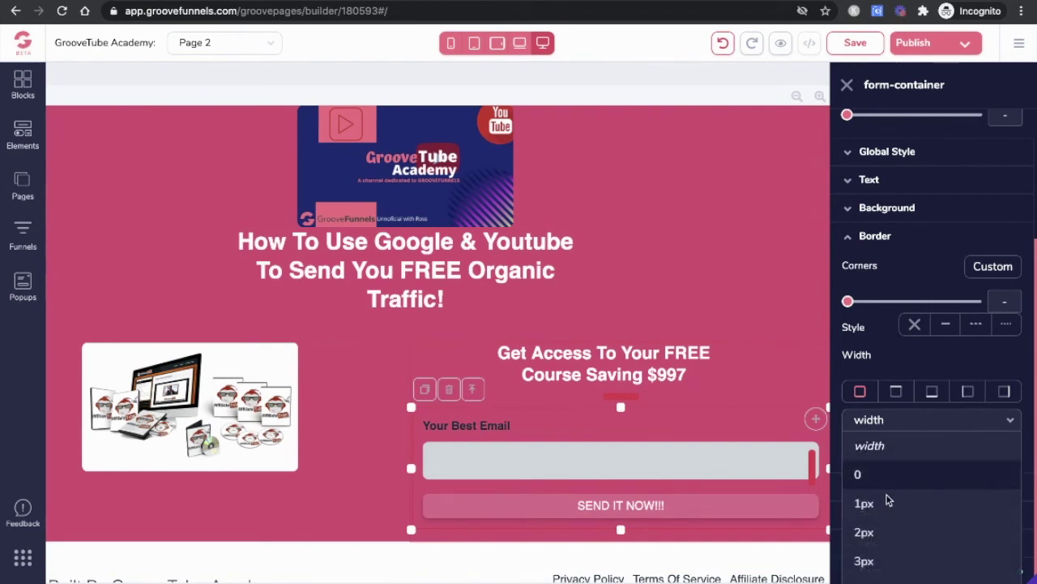
click(883, 535)
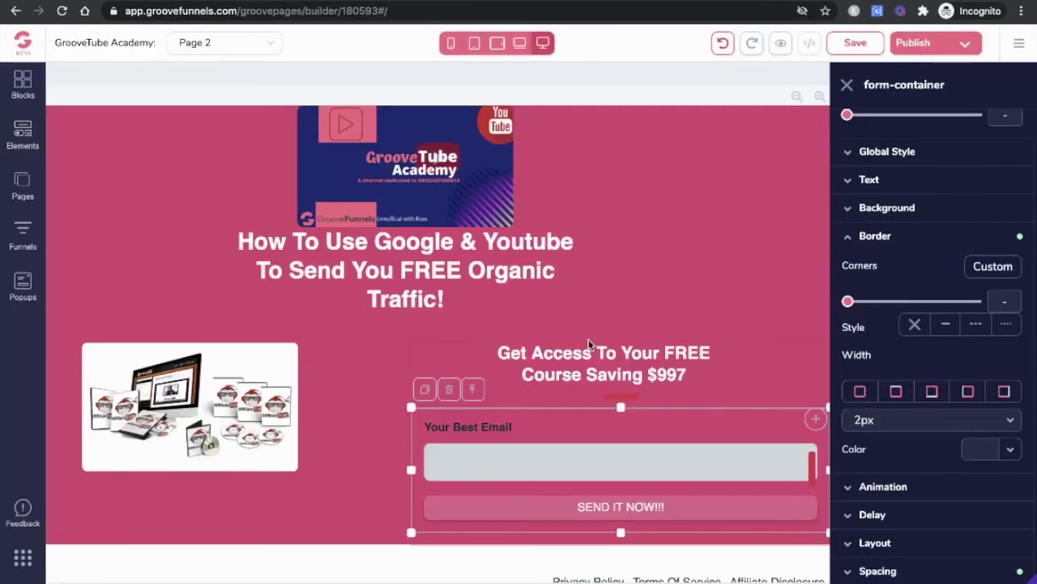
Set the form container's border style to dashed.
scroll(924, 511, down, 2)
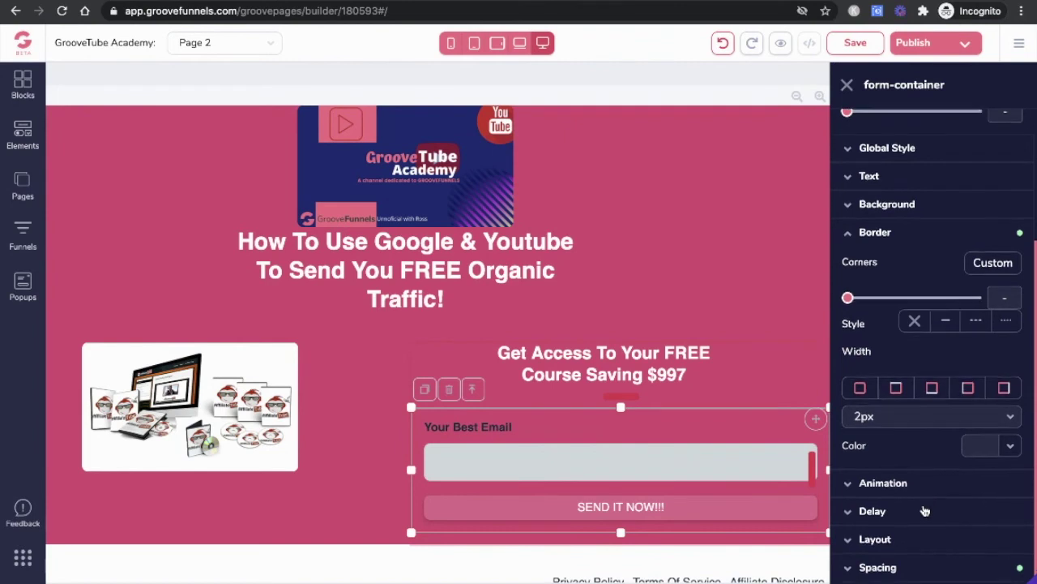
scroll(956, 405, up, 1)
click(974, 297)
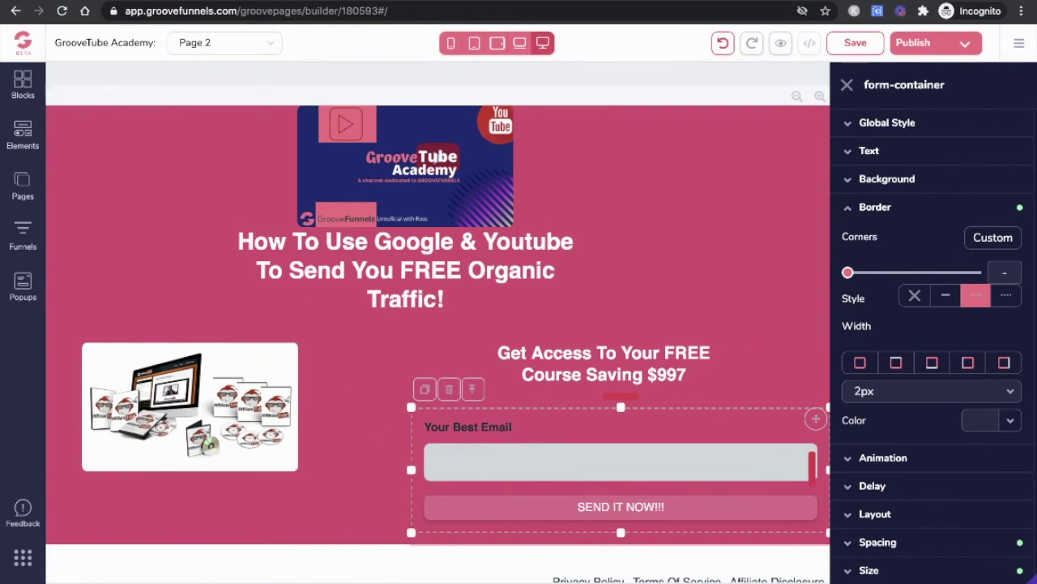
Set the left and right padding to 3rem on the column container holding the subheading and email form.
click(472, 390)
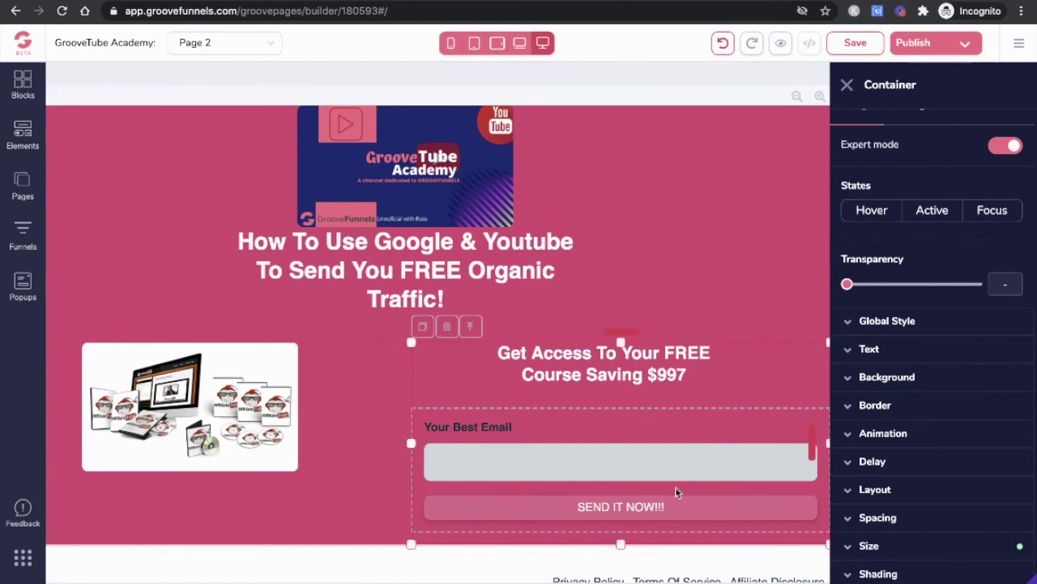
click(916, 524)
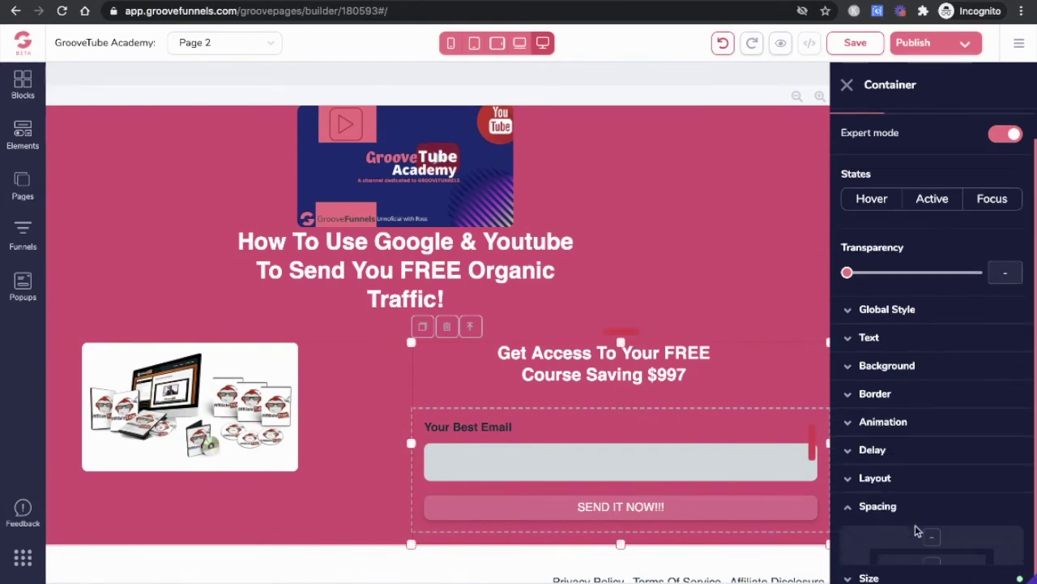
scroll(916, 519, down, 2)
click(969, 455)
drag(848, 536, 924, 541)
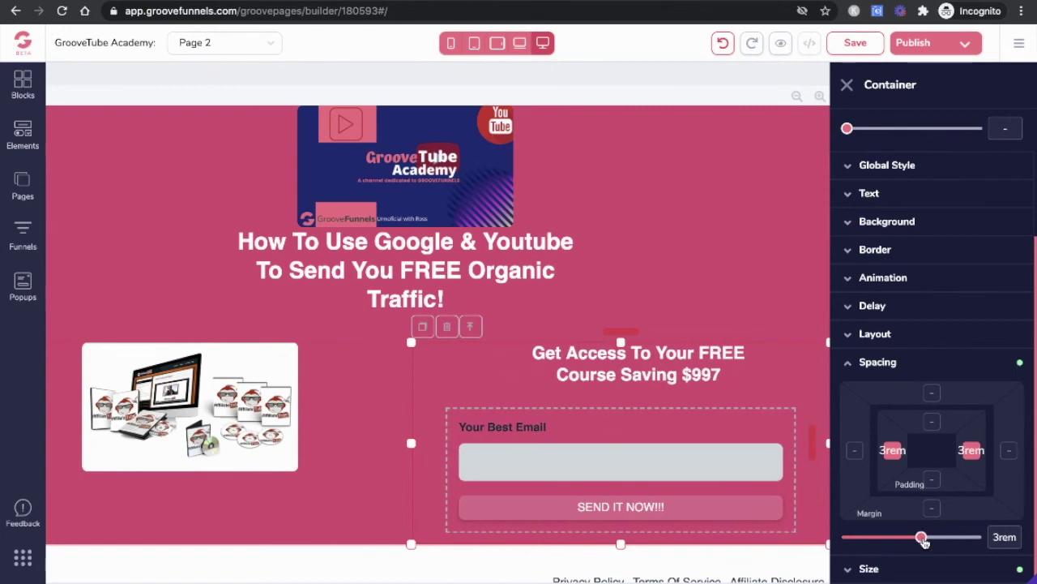
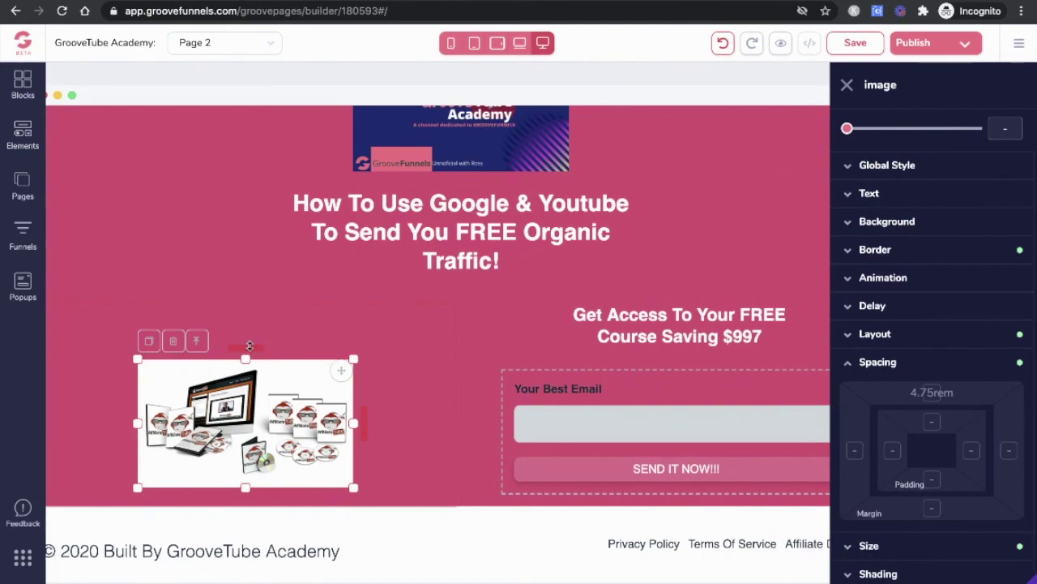
Increase the course product image's top margin to 6.50rem and extend its column container slightly below the image.
drag(256, 348, 272, 372)
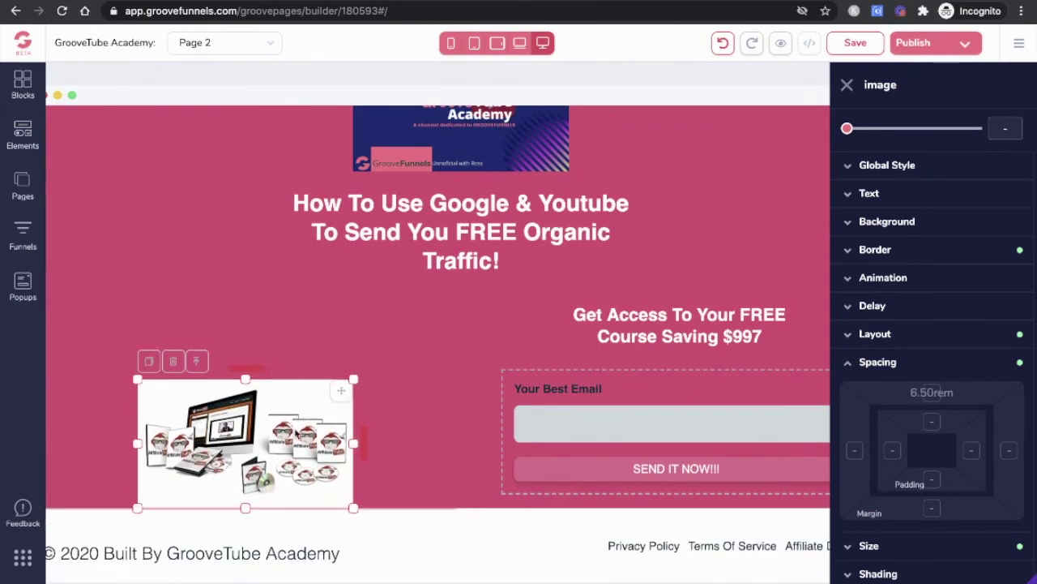
scroll(341, 483, down, 1)
click(392, 449)
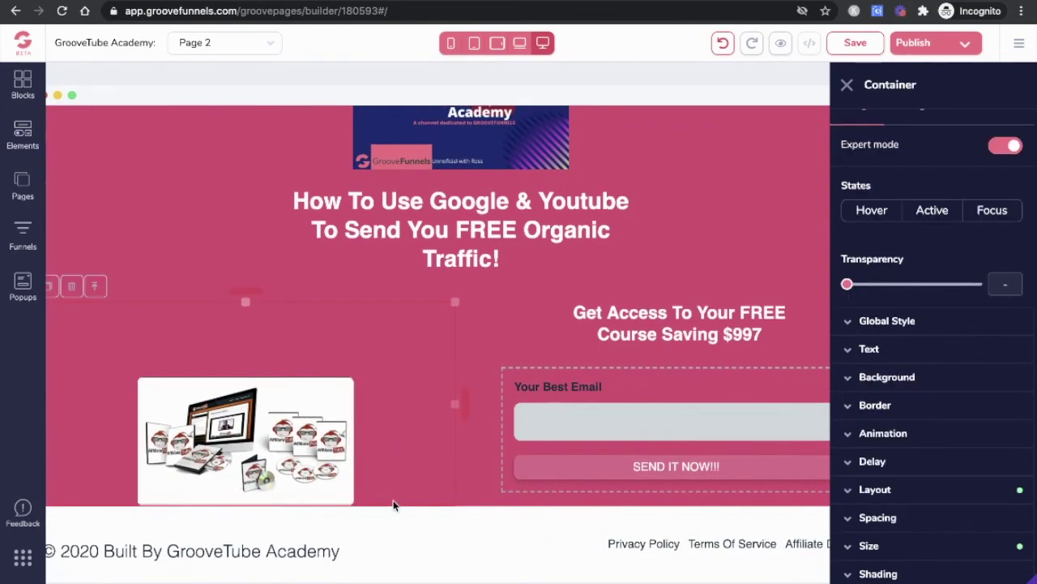
mouse_move(243, 505)
mouse_down()
mouse_move(243, 522)
mouse_move(243, 483)
mouse_move(249, 506)
mouse_up()
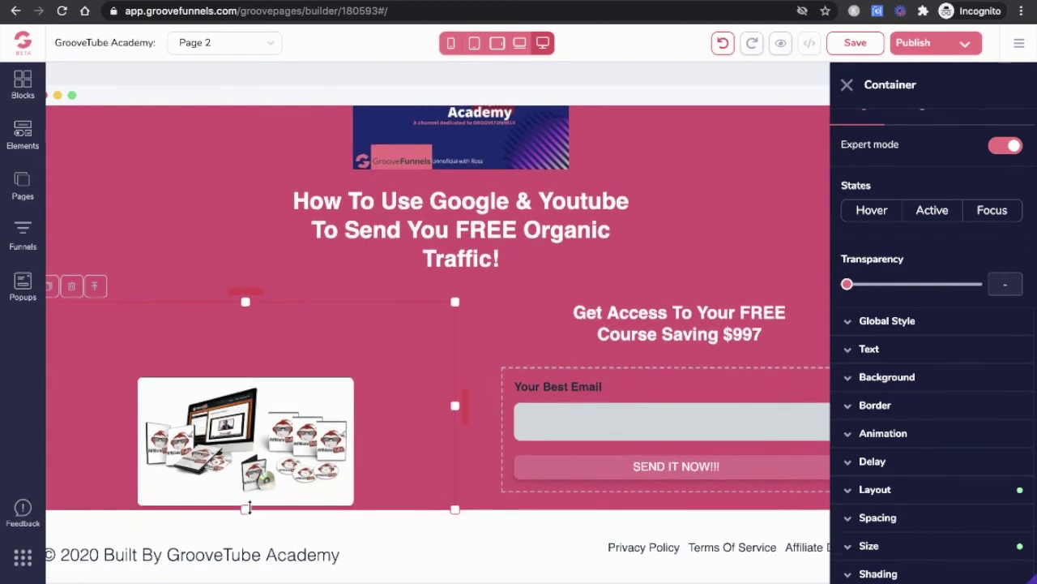
Increase the form container's top margin slightly so the dashed box lines up with the course product image.
click(597, 386)
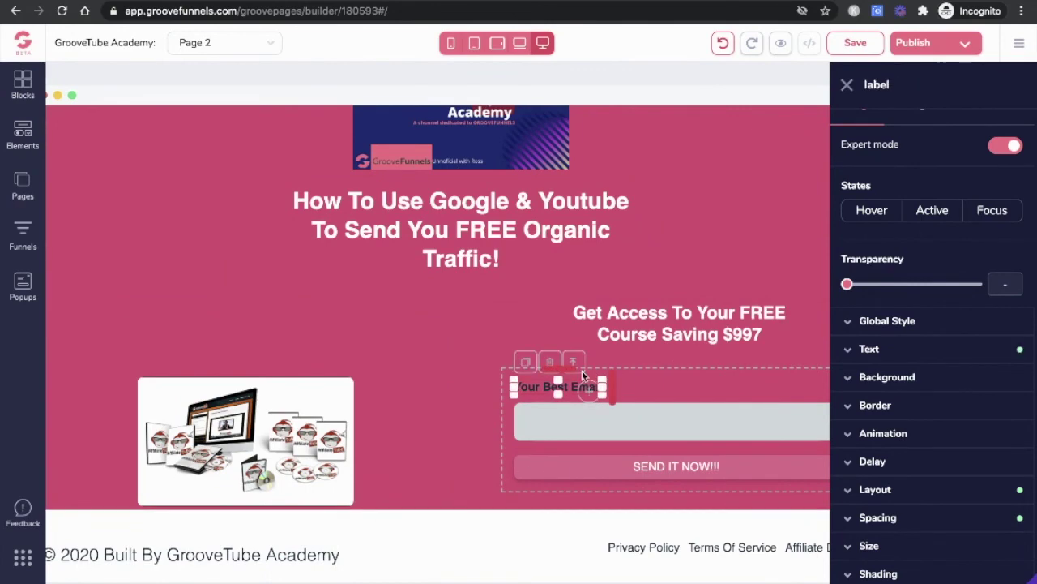
click(573, 362)
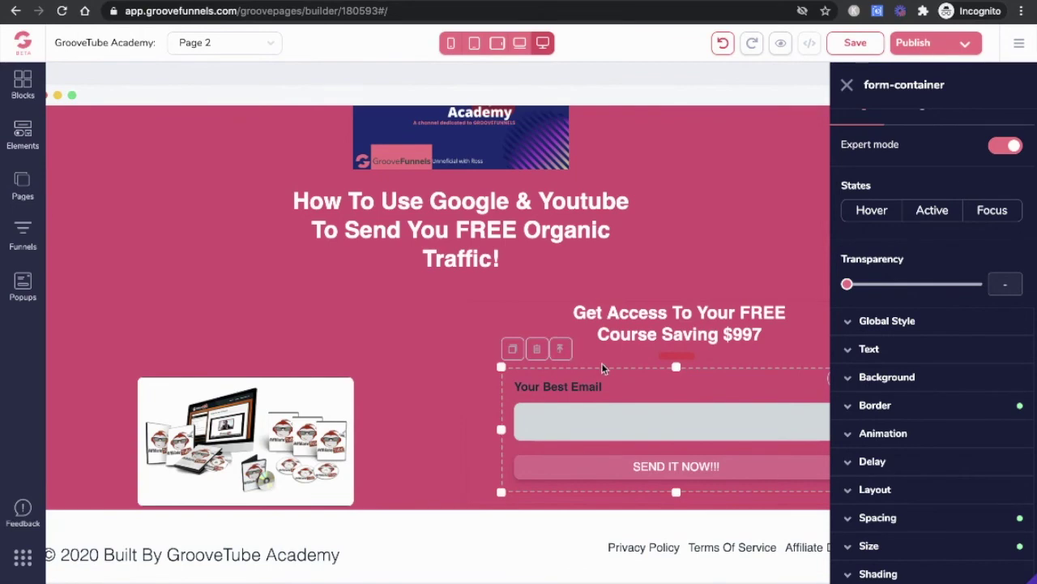
drag(681, 356, 681, 368)
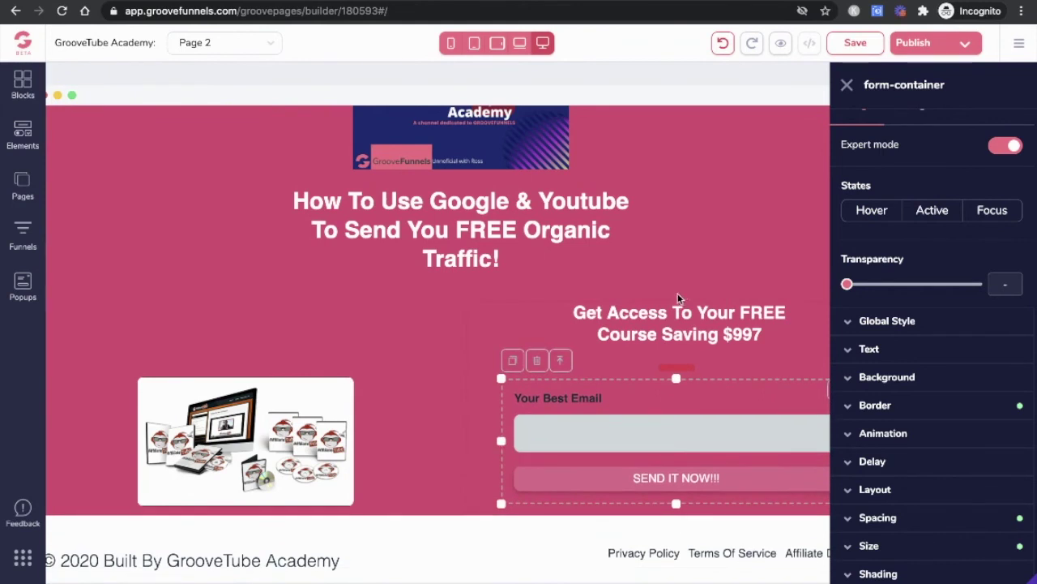
scroll(365, 516, down, 1)
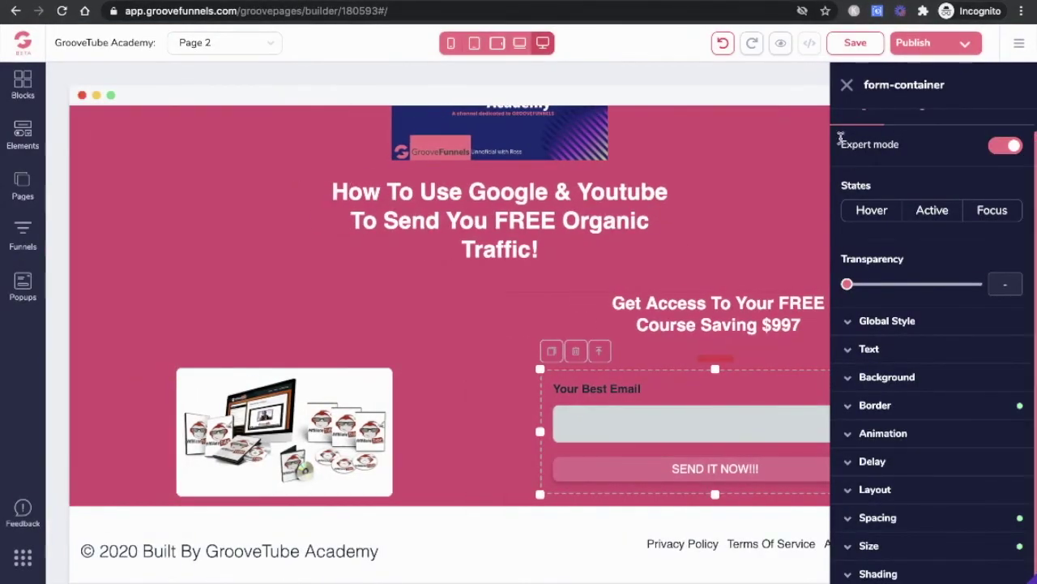
Extend the main pink block's lower edge slightly below the course product image and email form.
click(847, 84)
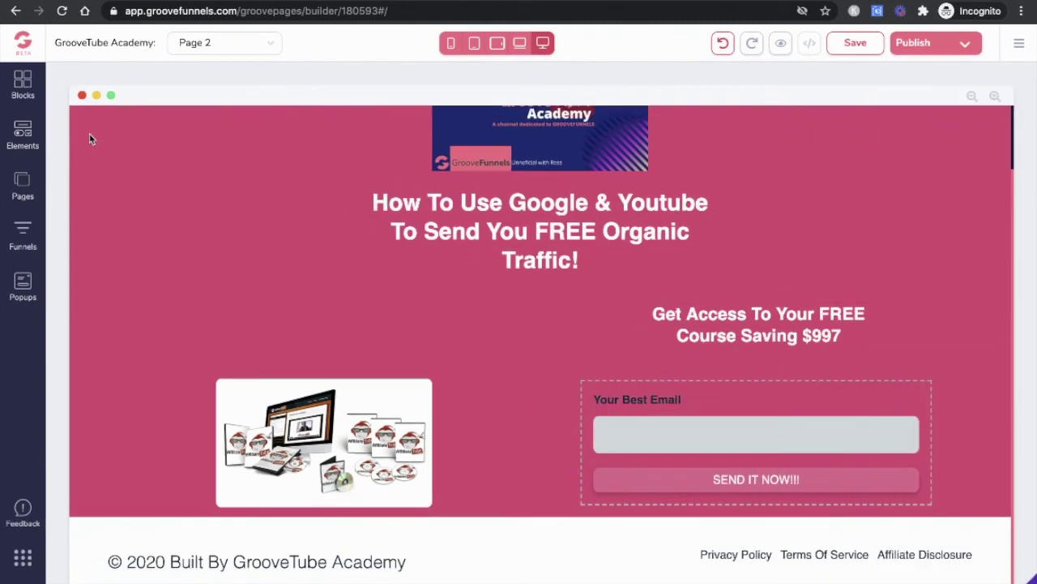
click(92, 143)
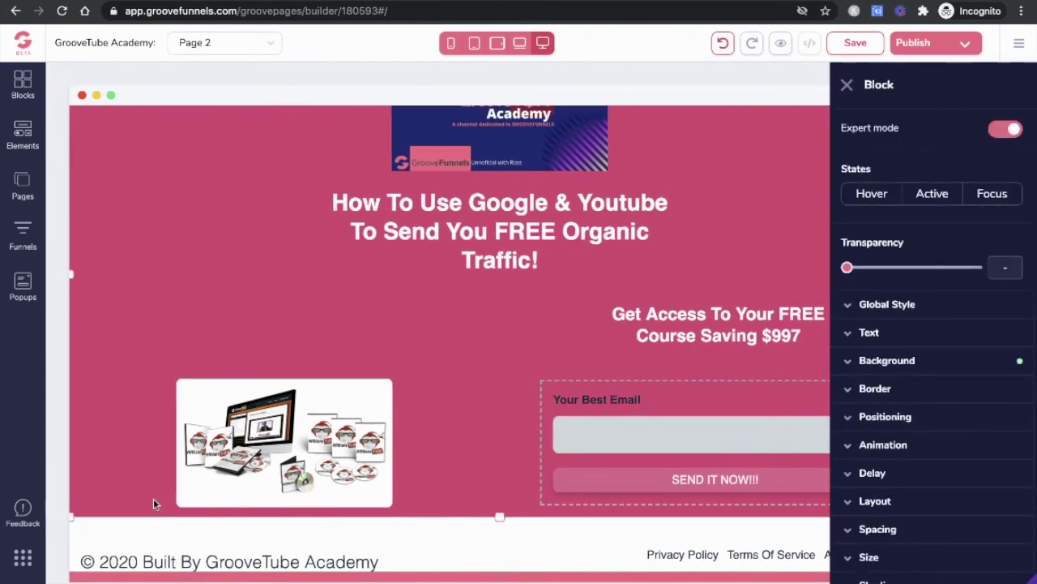
mouse_move(499, 515)
mouse_down()
mouse_move(501, 536)
mouse_move(500, 491)
mouse_move(498, 562)
mouse_move(498, 528)
mouse_up()
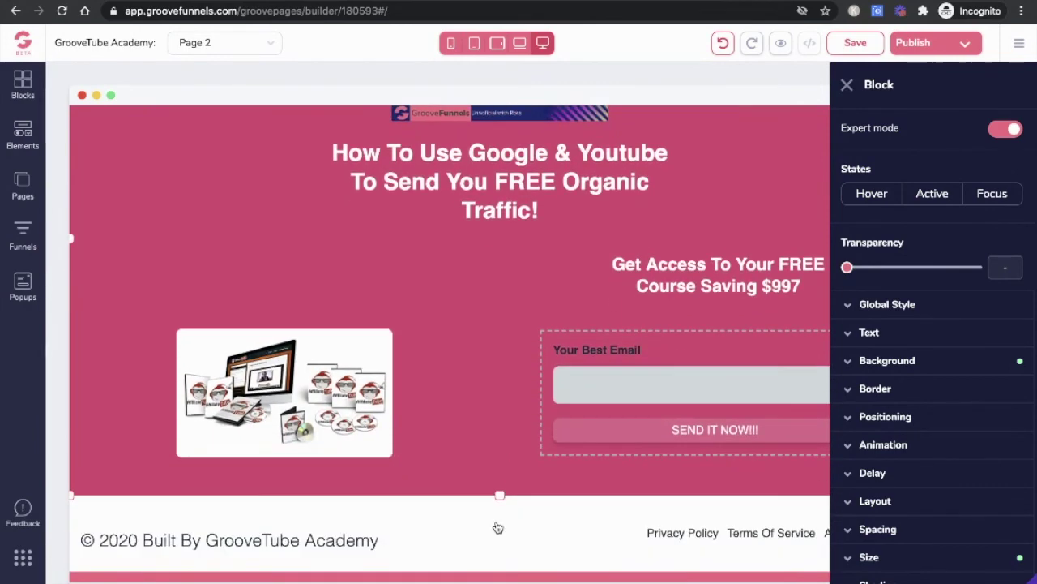
Extend the heading's text box downward so the image and form columns shift toward the pink block's lower edge.
click(413, 287)
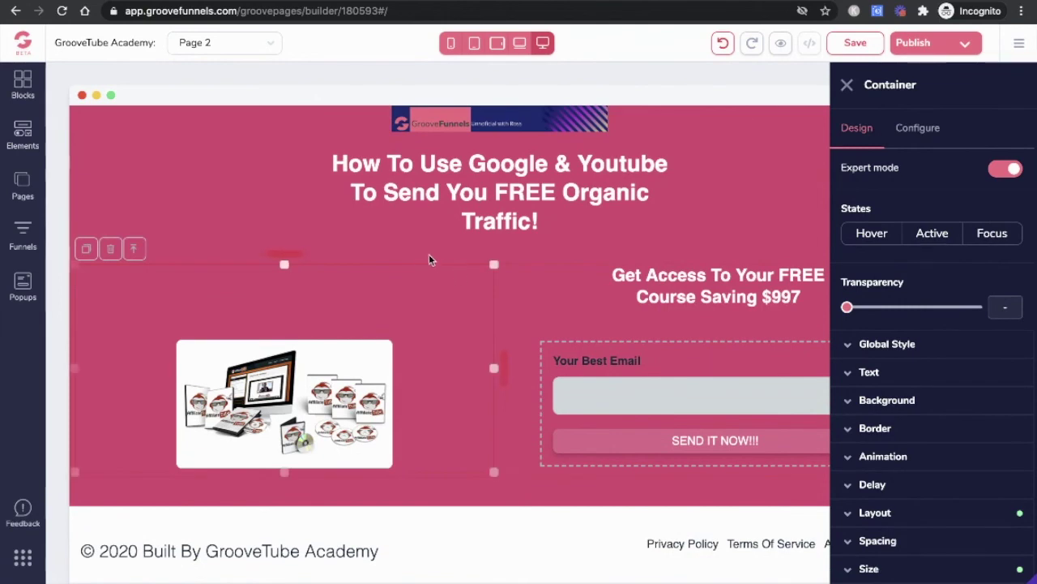
click(516, 221)
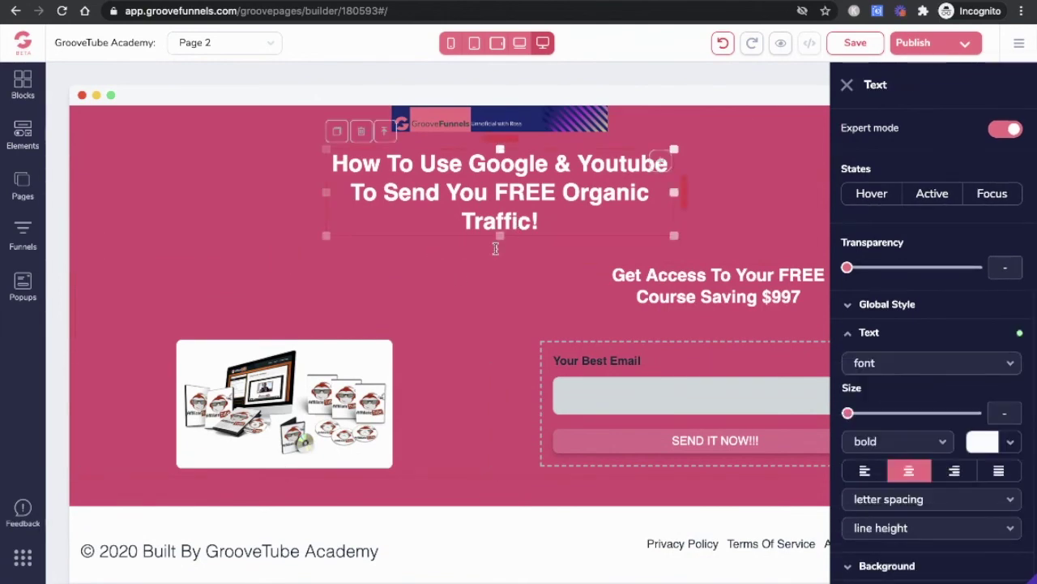
drag(502, 238, 513, 259)
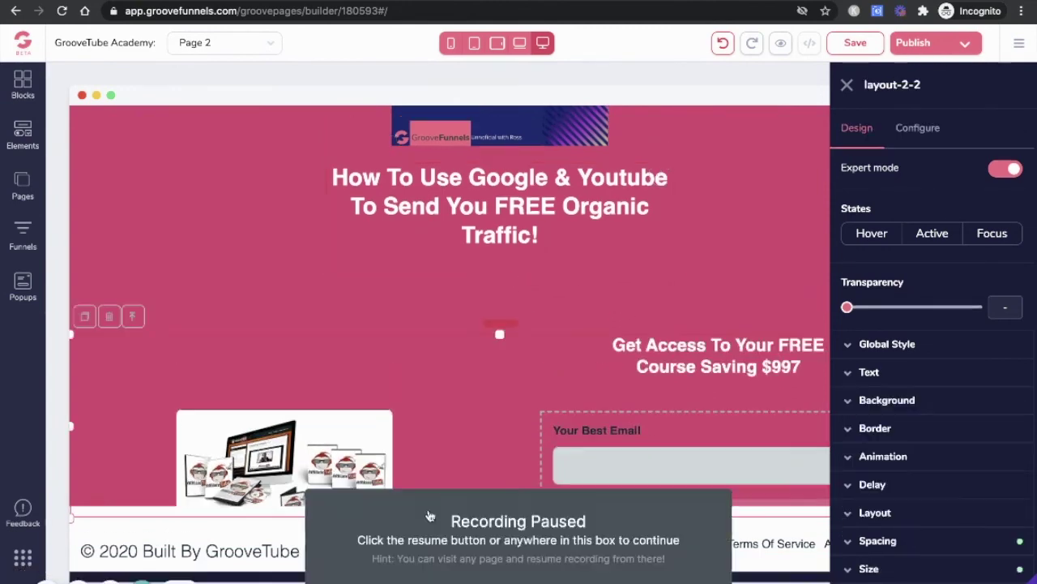
click(430, 516)
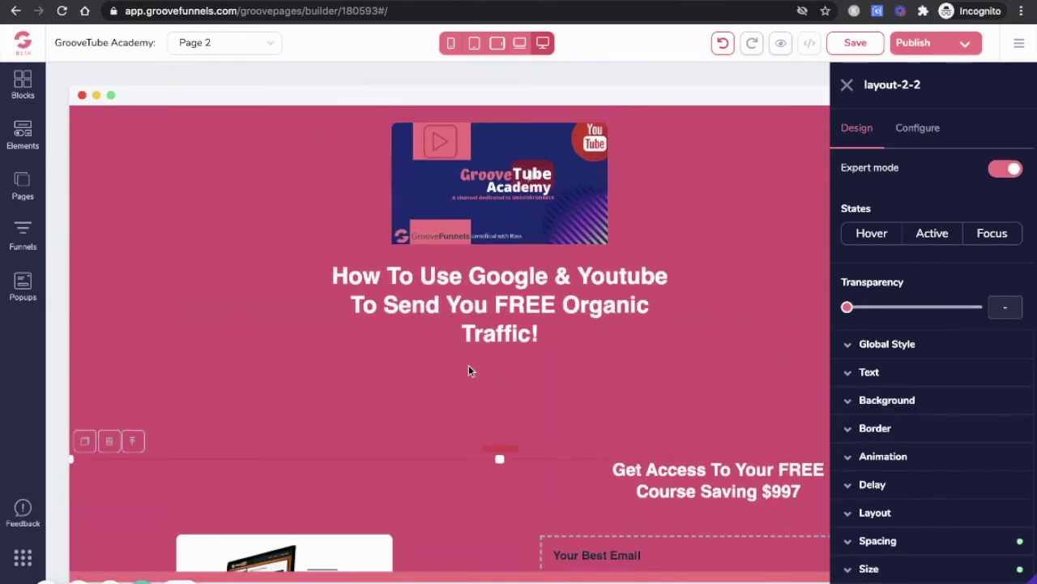
Reduce the footer block's top margin slightly beneath the product image and form.
scroll(469, 364, down, 3)
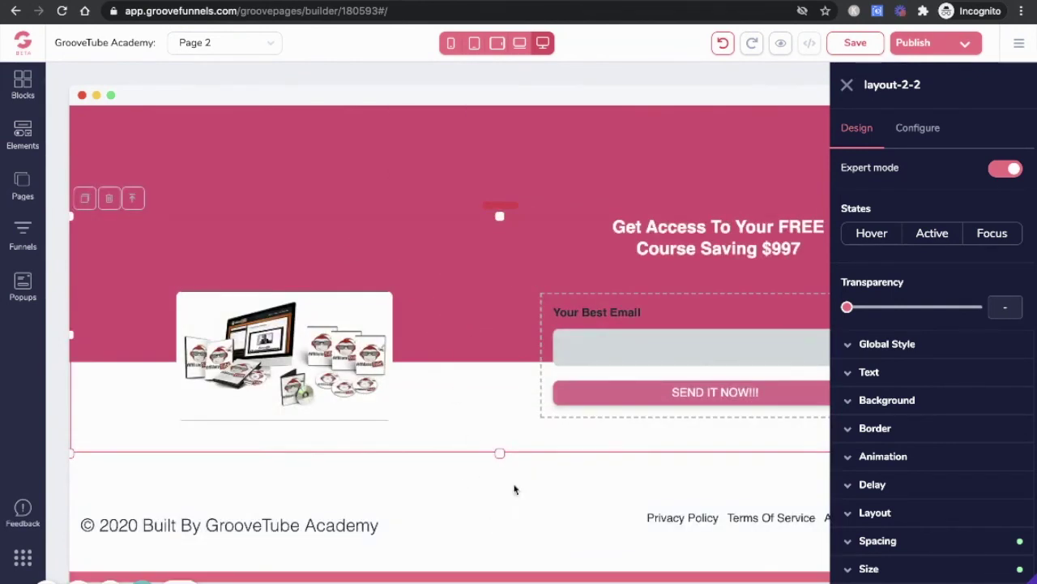
click(421, 496)
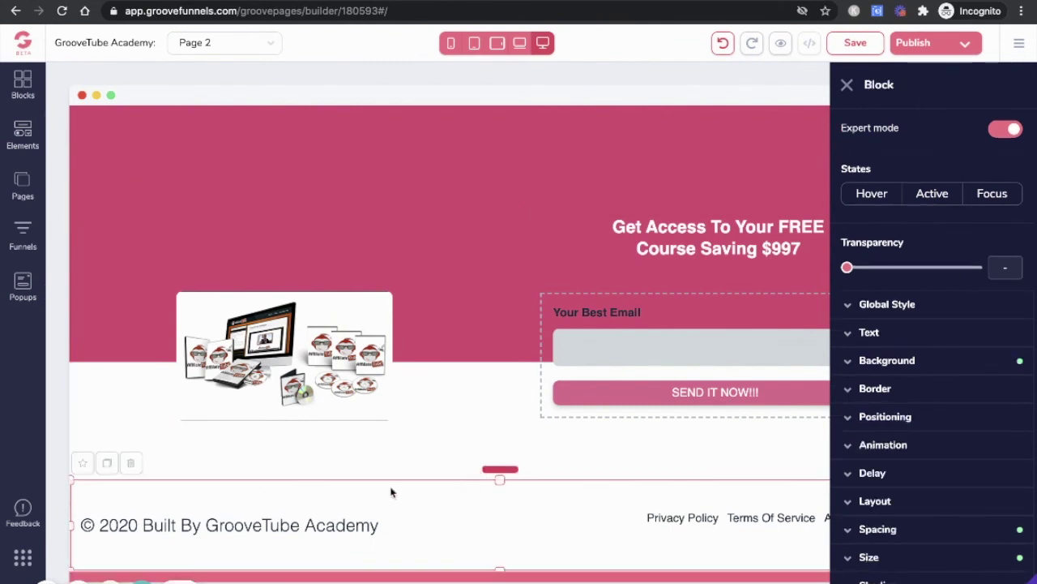
drag(509, 471, 509, 455)
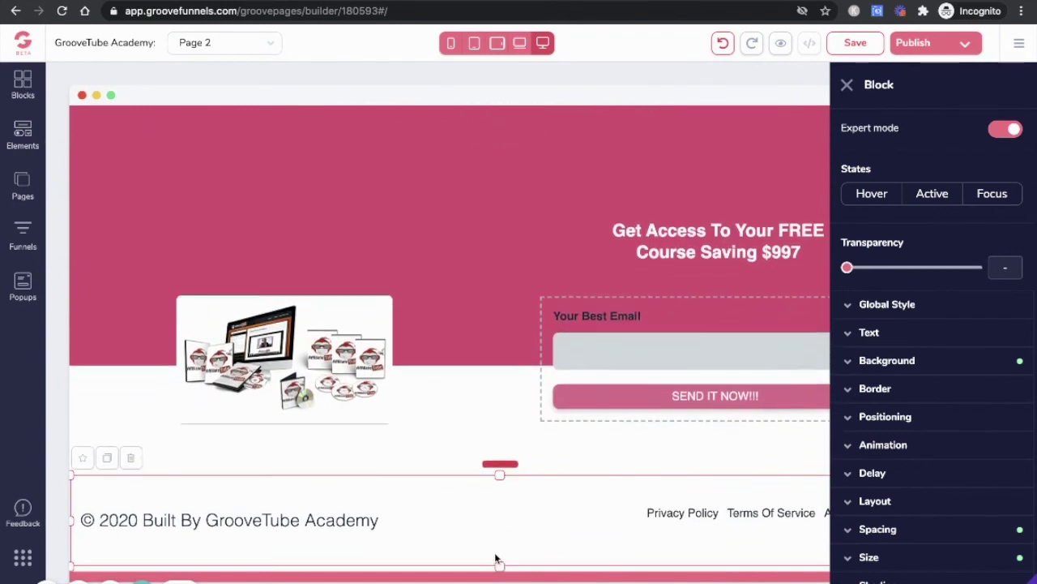
Adjust the two-column layout's top margin so the product image and email form overlap the pink block's lower edge.
click(94, 323)
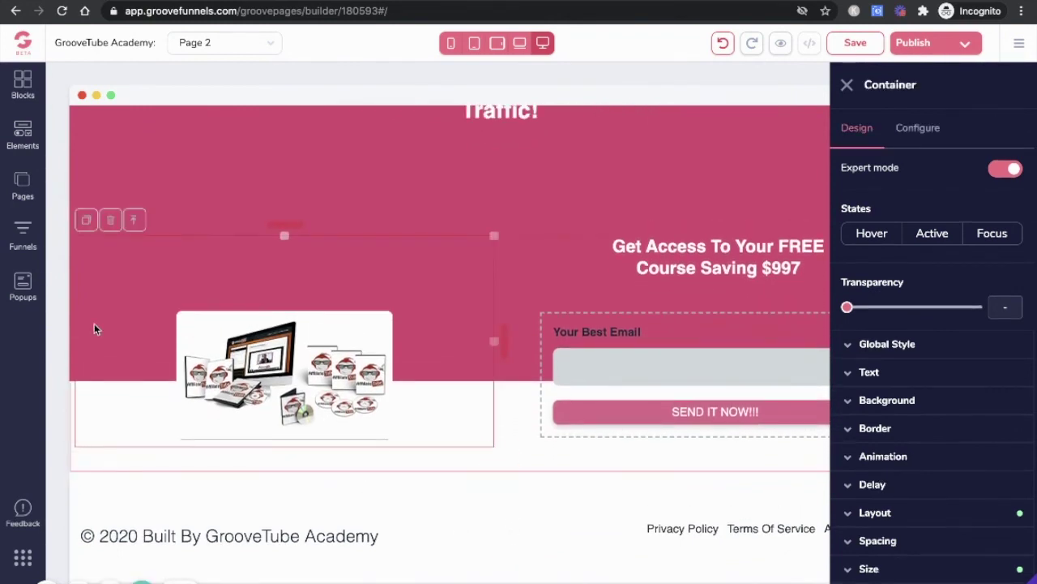
click(134, 219)
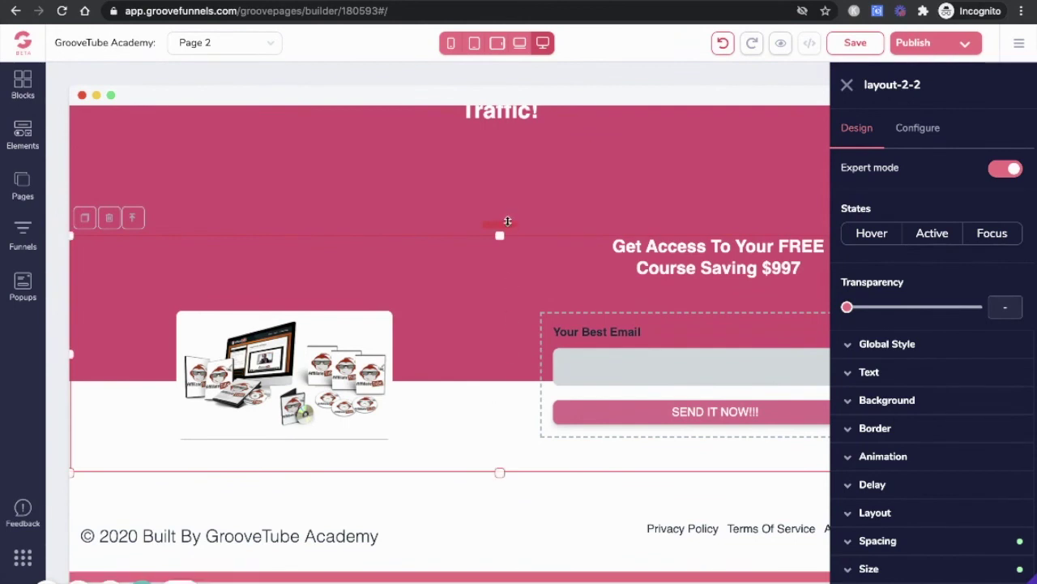
drag(510, 223, 523, 183)
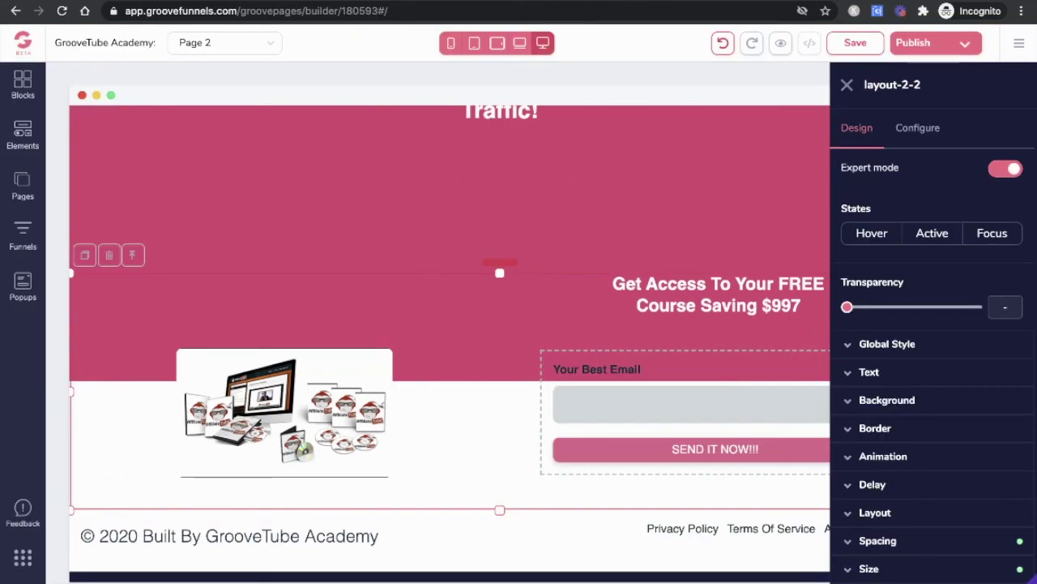
scroll(405, 225, up, 4)
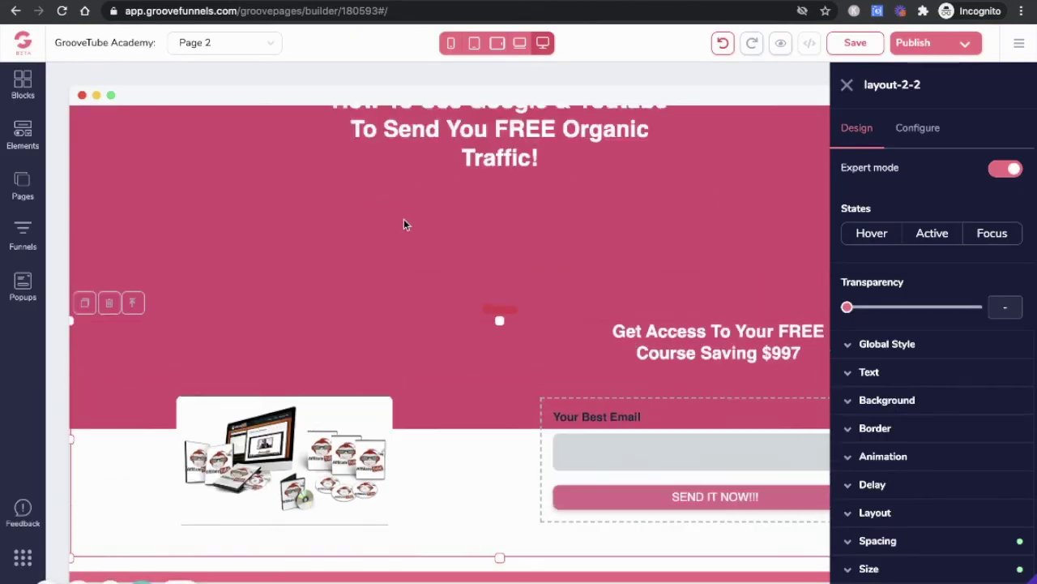
scroll(405, 224, down, 4)
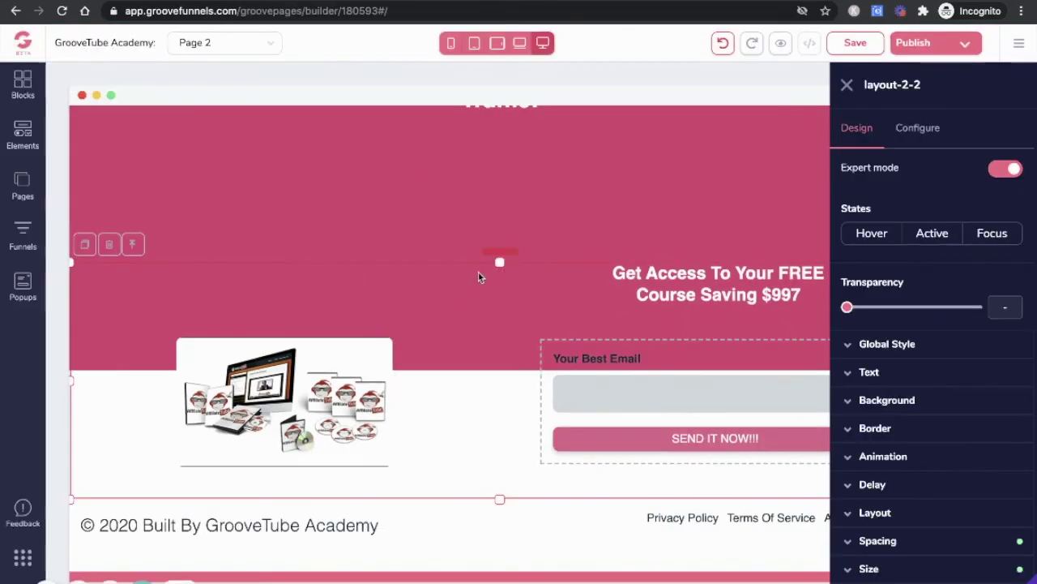
scroll(474, 219, up, 2)
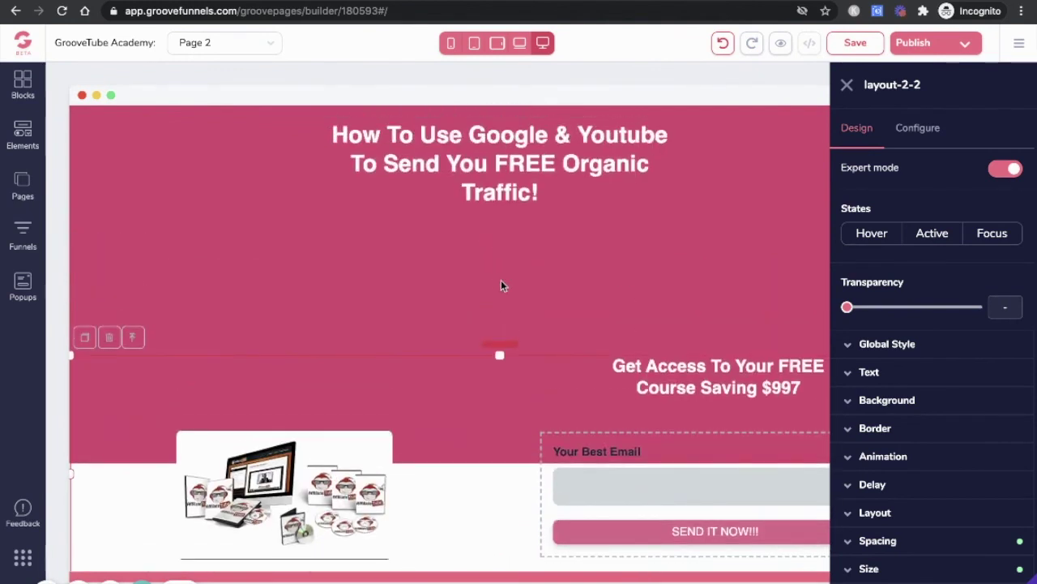
click(895, 546)
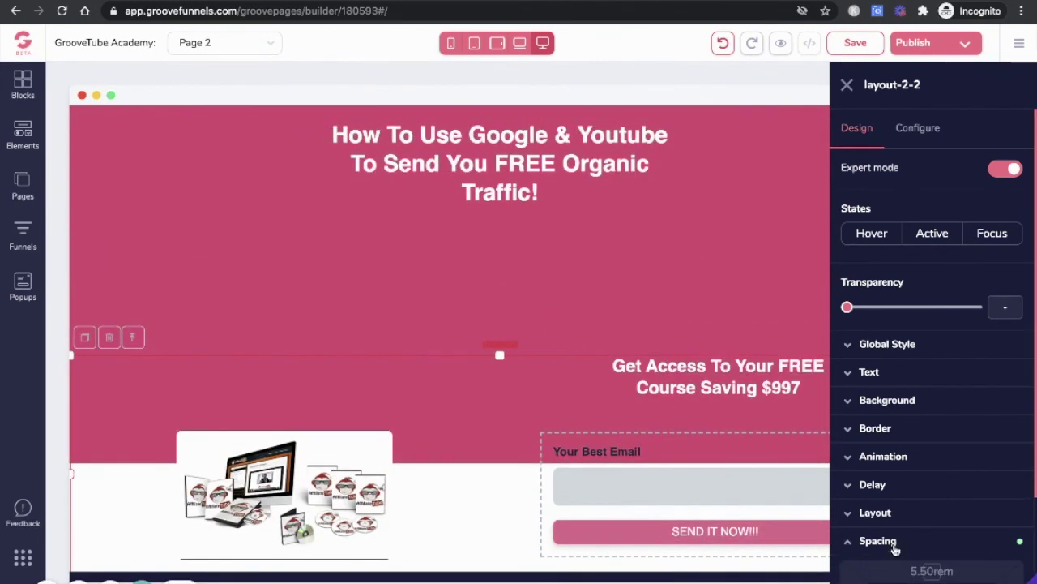
scroll(899, 510, down, 2)
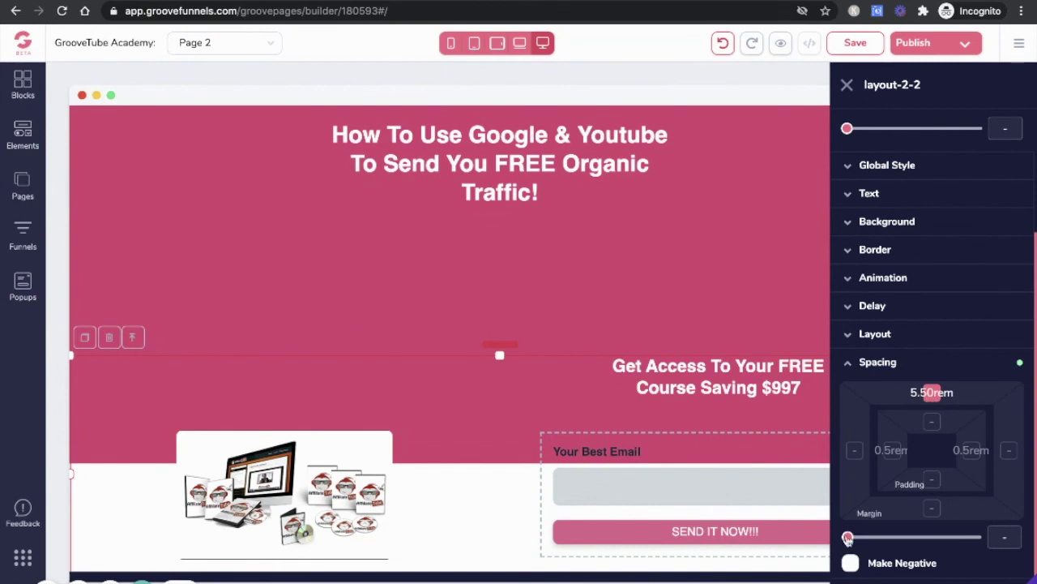
drag(848, 539, 876, 537)
Slightly increase the main heading's top margin beneath the banner image.
click(533, 182)
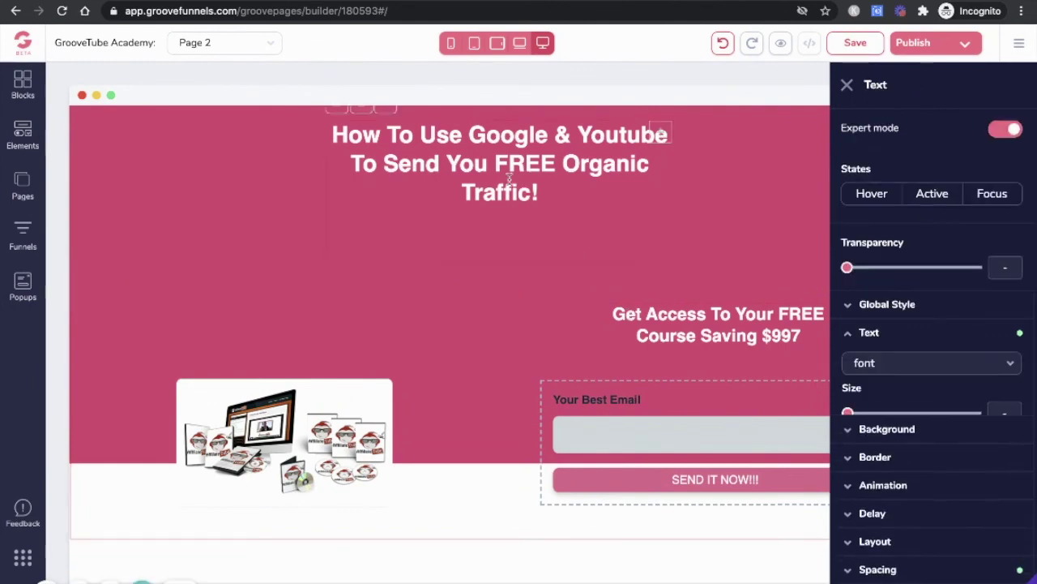
scroll(322, 208, up, 2)
drag(510, 243, 511, 246)
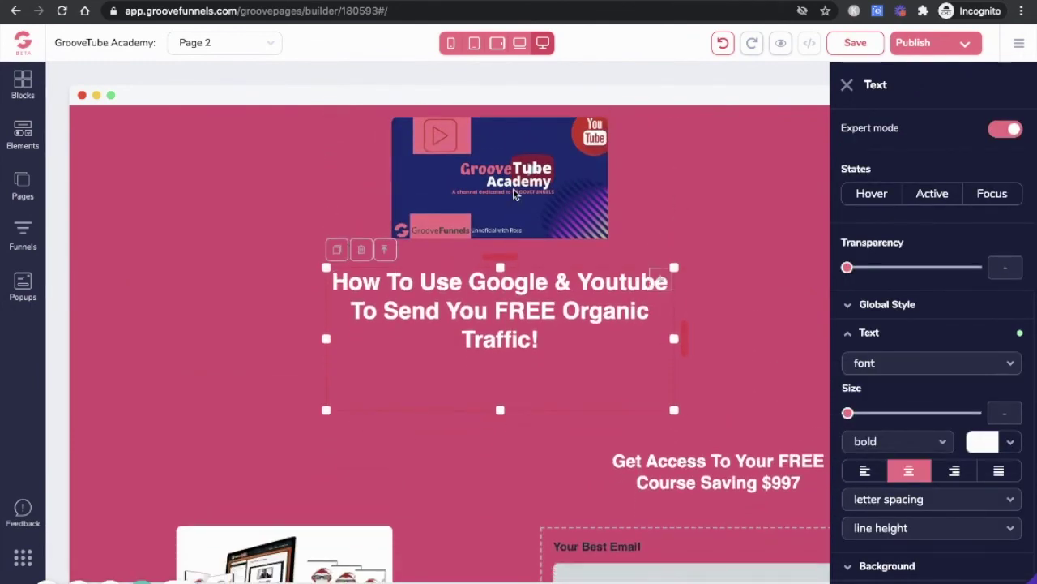
scroll(242, 341, down, 3)
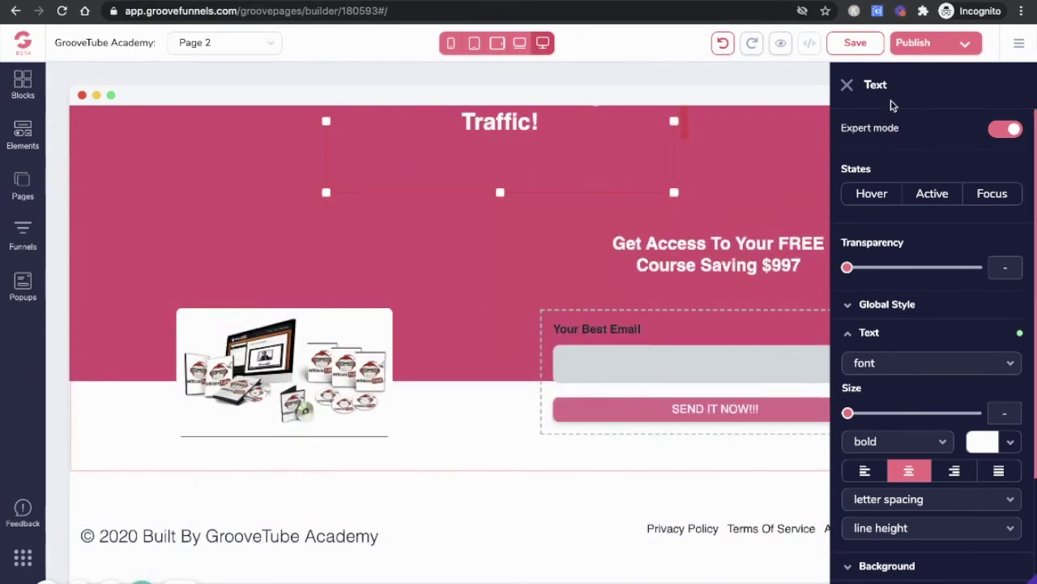
Save the page and open its publishing settings.
click(847, 84)
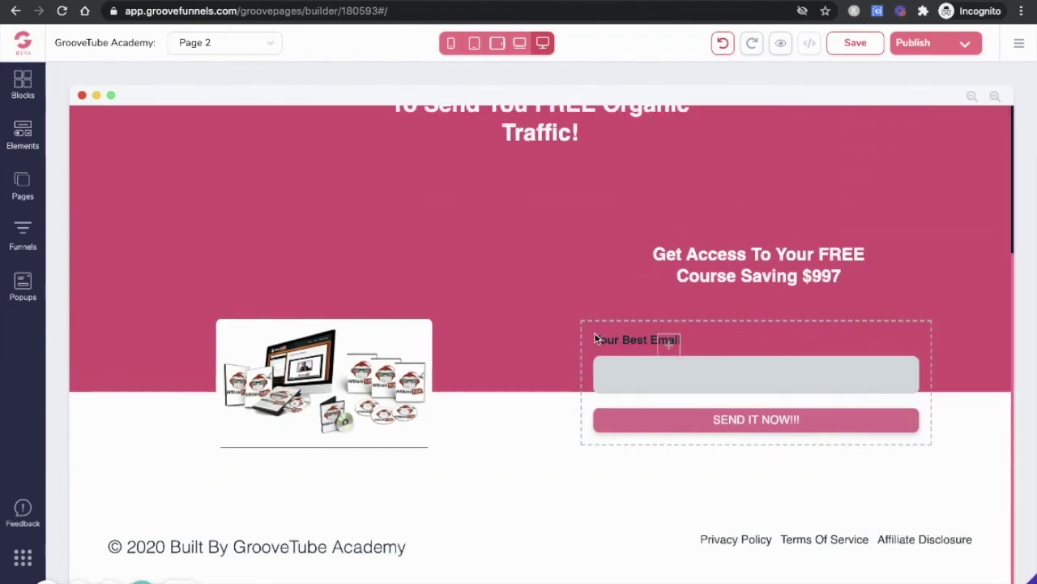
scroll(711, 338, up, 3)
click(858, 46)
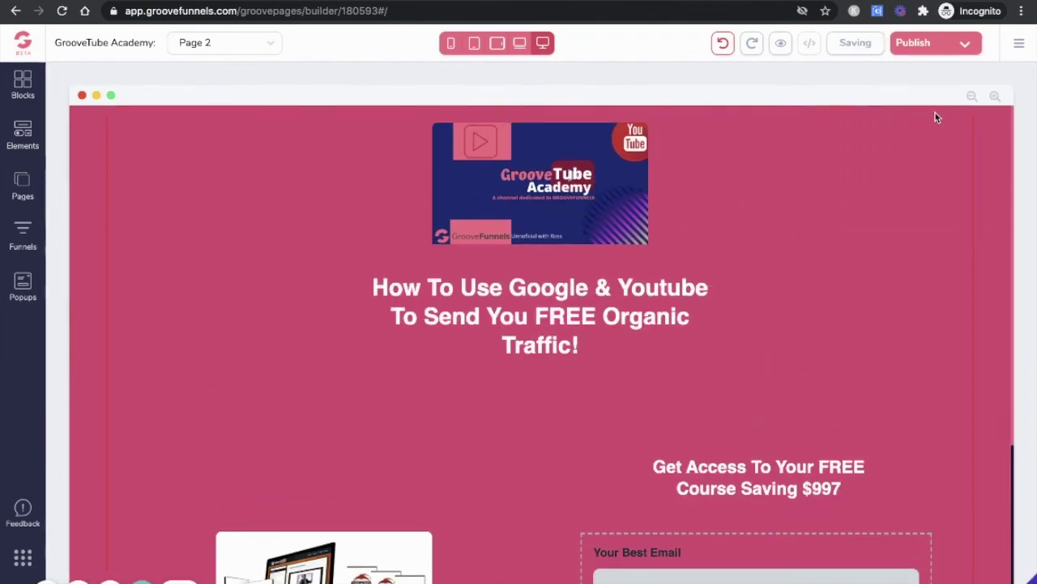
click(961, 47)
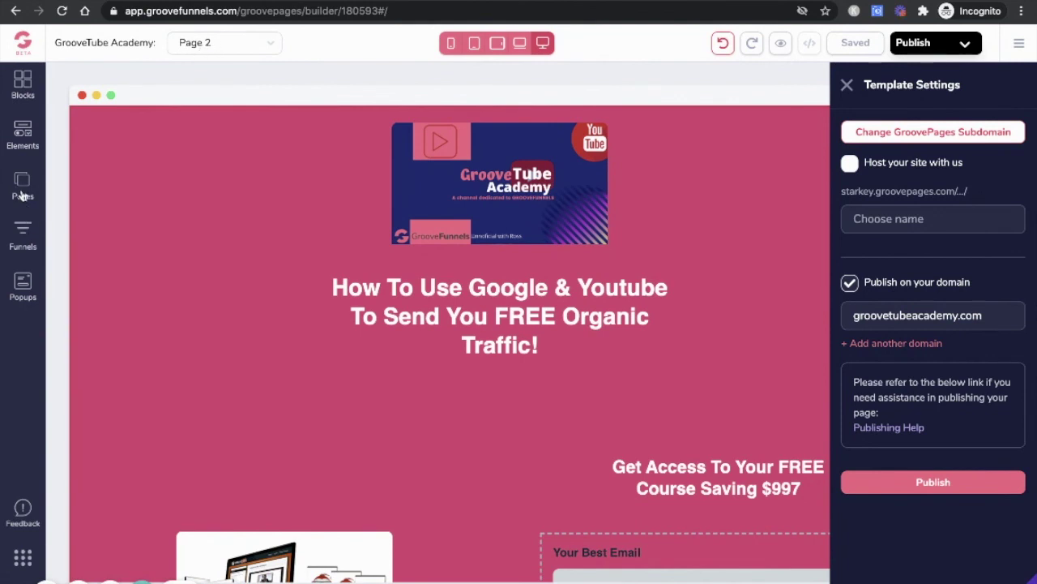
Rename Page 2 of Funnel 1 as squeeze page, set its page URL to squeeze-page, and apply the settings.
click(27, 237)
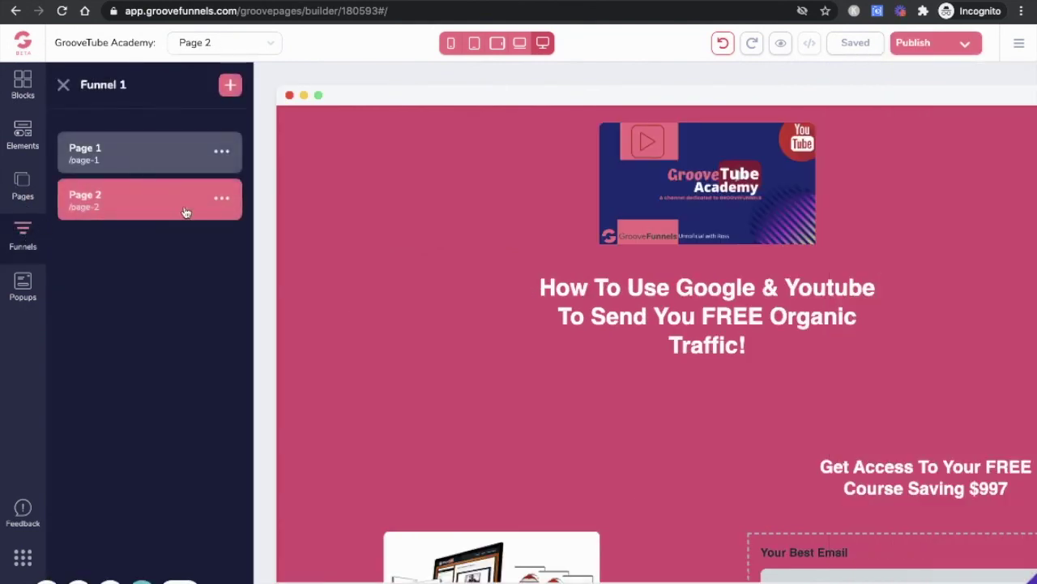
click(222, 198)
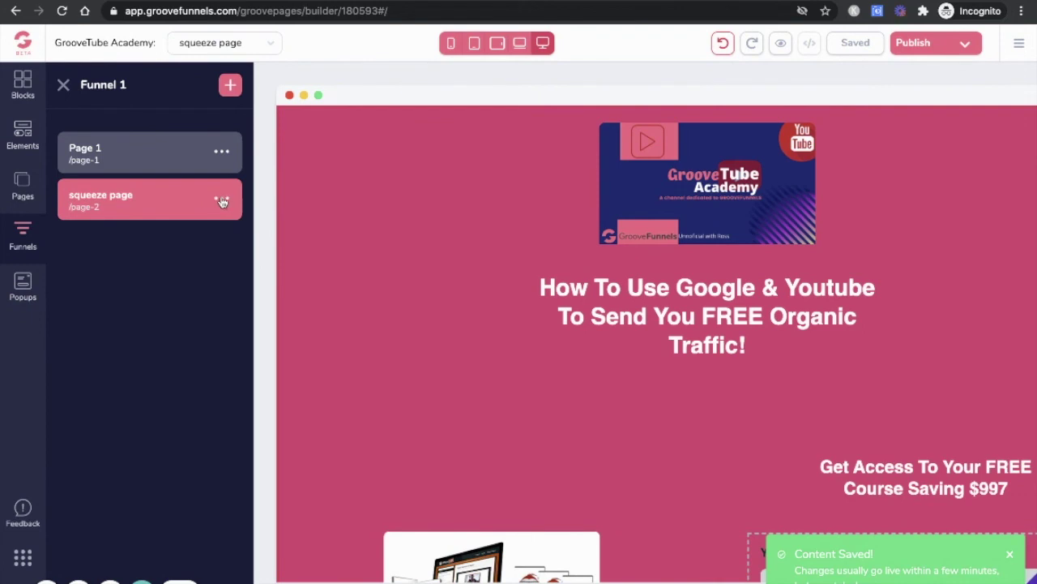
click(219, 201)
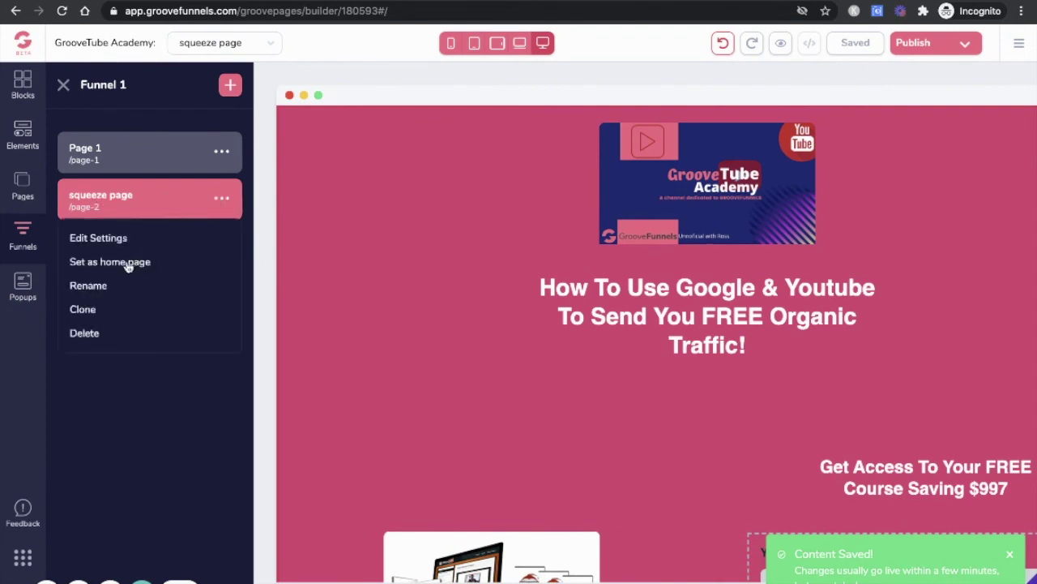
click(94, 247)
click(108, 225)
key(ctrl+a)
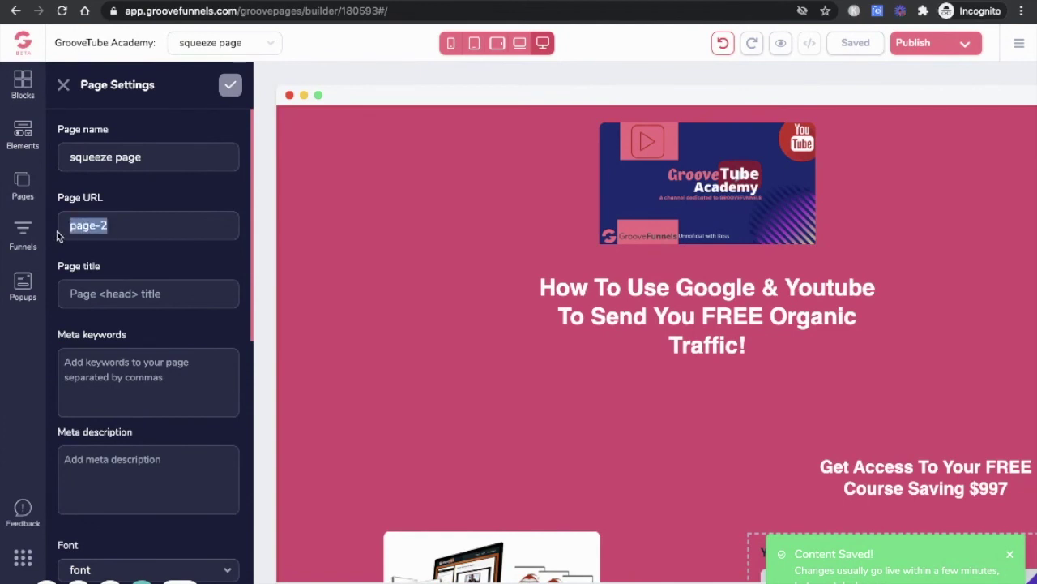
text(s)
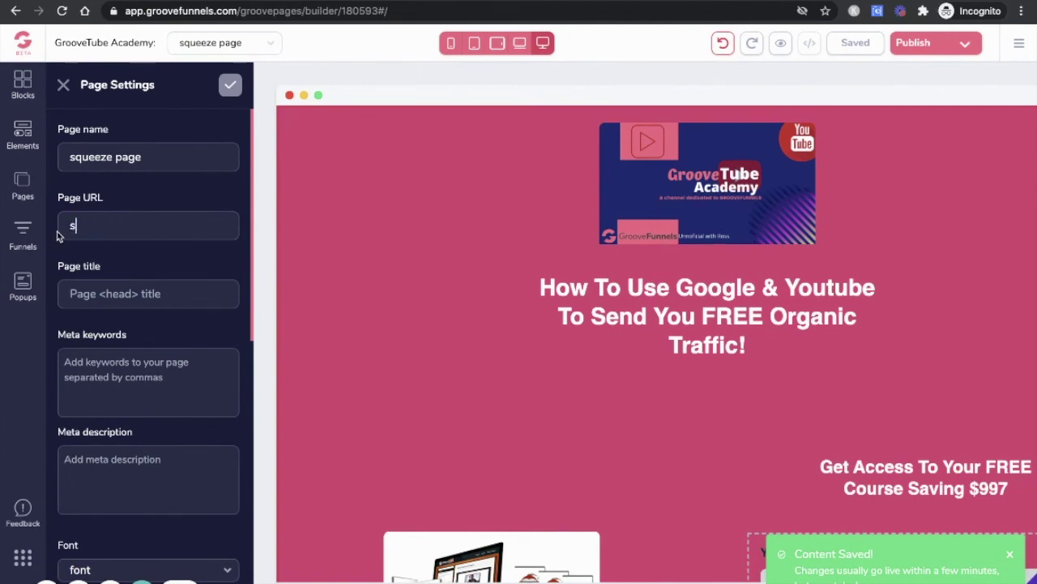
text(queeze-page)
click(228, 85)
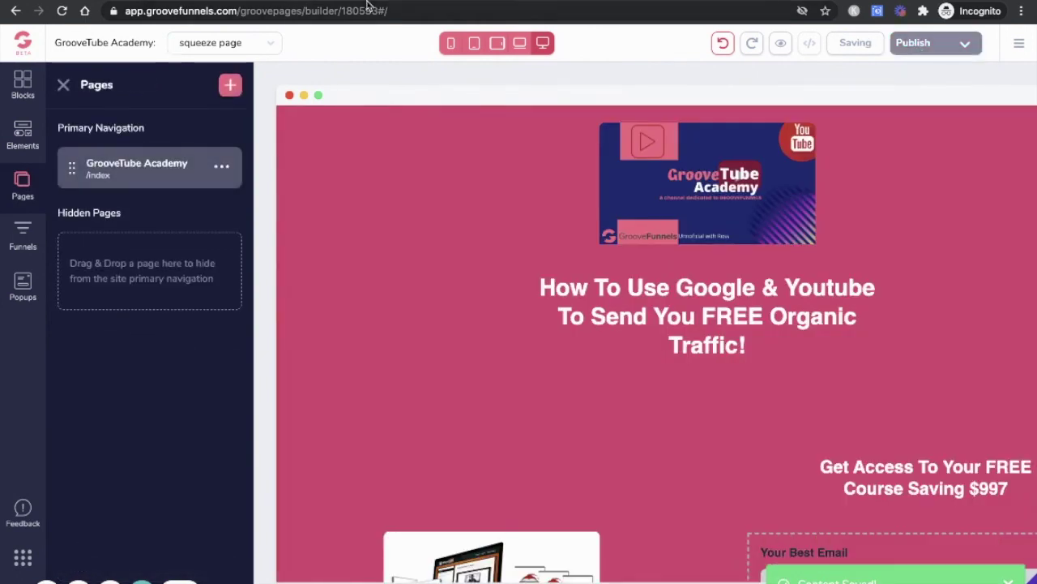
Open the published page at groovetubeacademy.com/squeeze-page in a new browser tab.
key(ctrl+t)
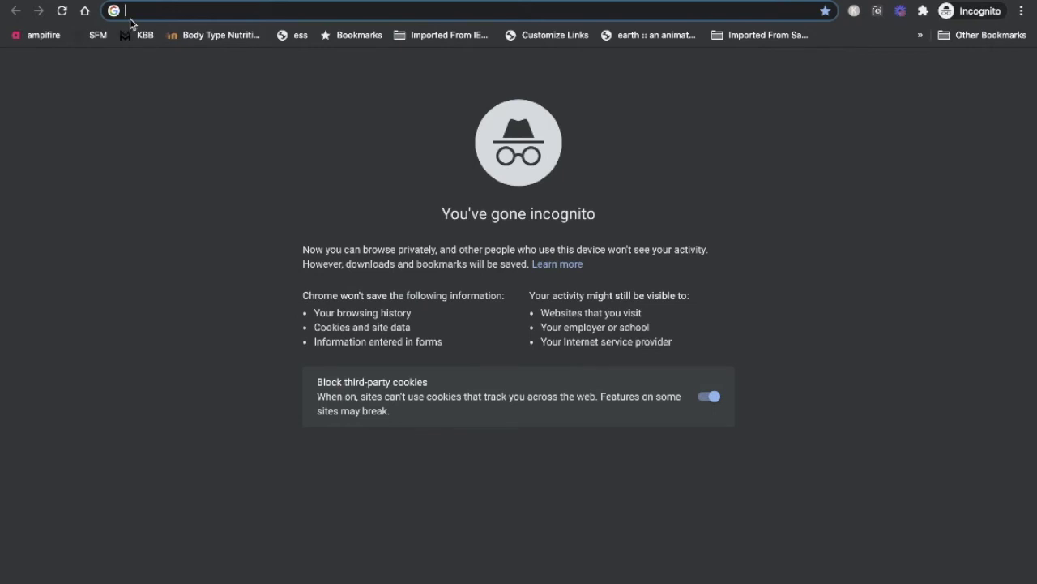
text(gr)
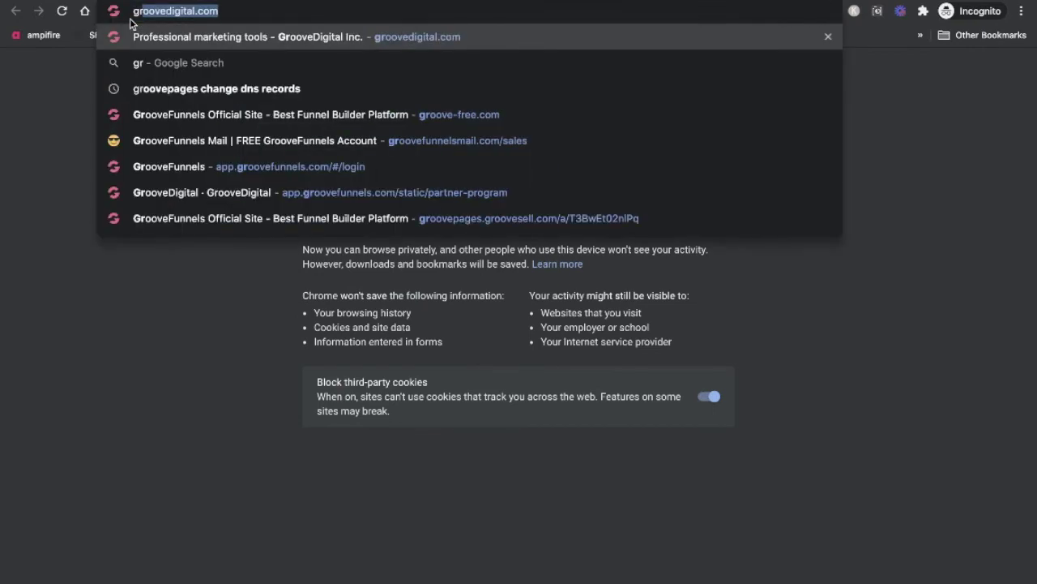
text(oovetube)
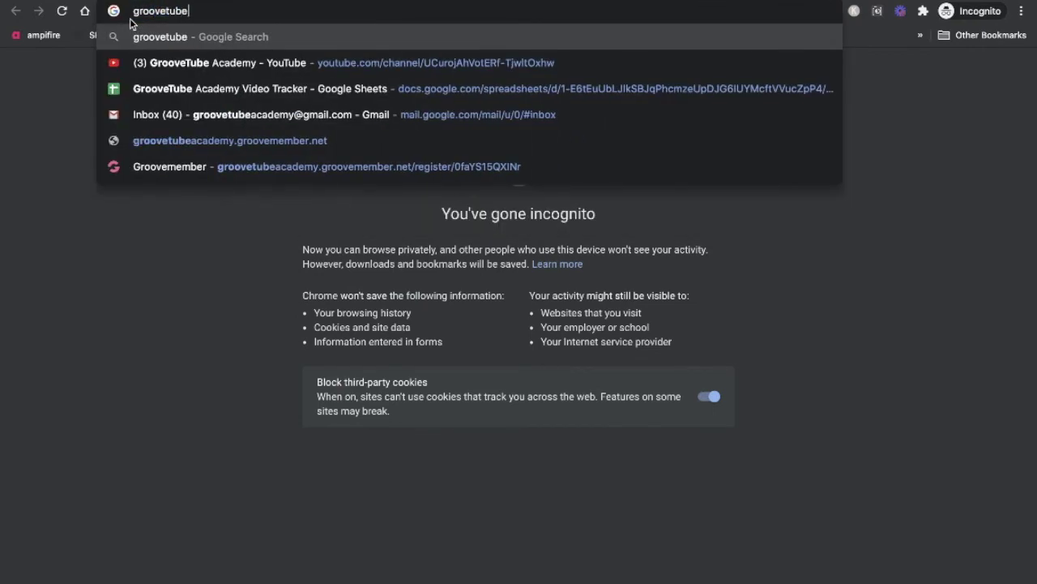
text(academy)
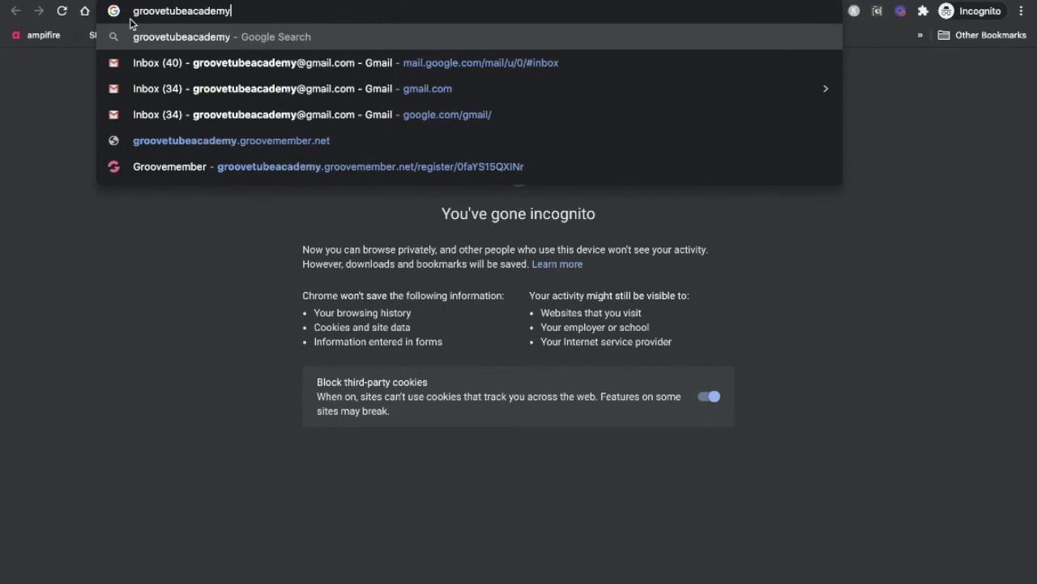
text(.com/)
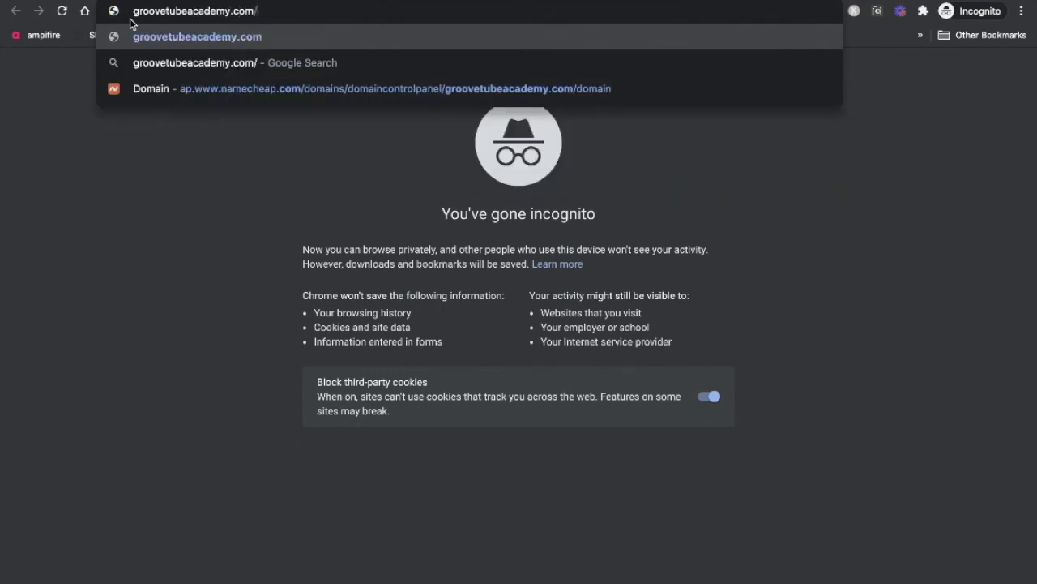
text(squeeze-page)
key(Return)
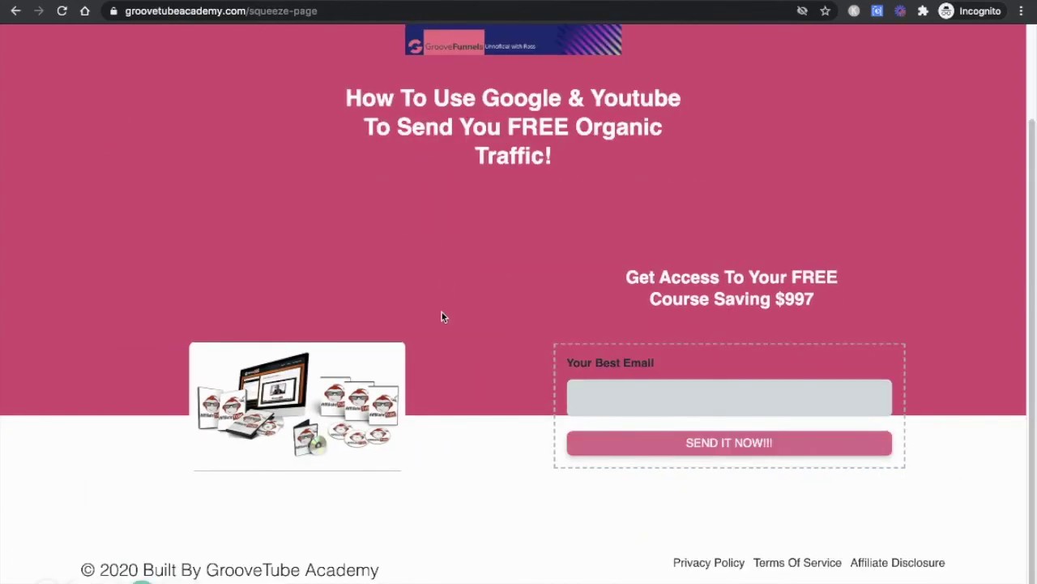
Compare the published squeeze page's spacing and overlap with the original page at starkey.groovepages.com/yt.
scroll(442, 308, down, 2)
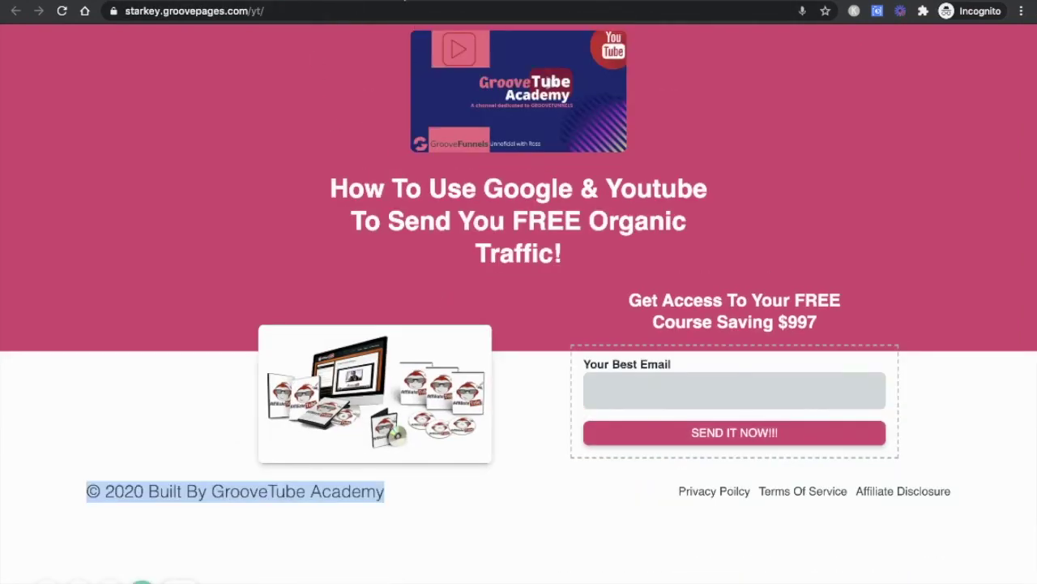
click(389, 0)
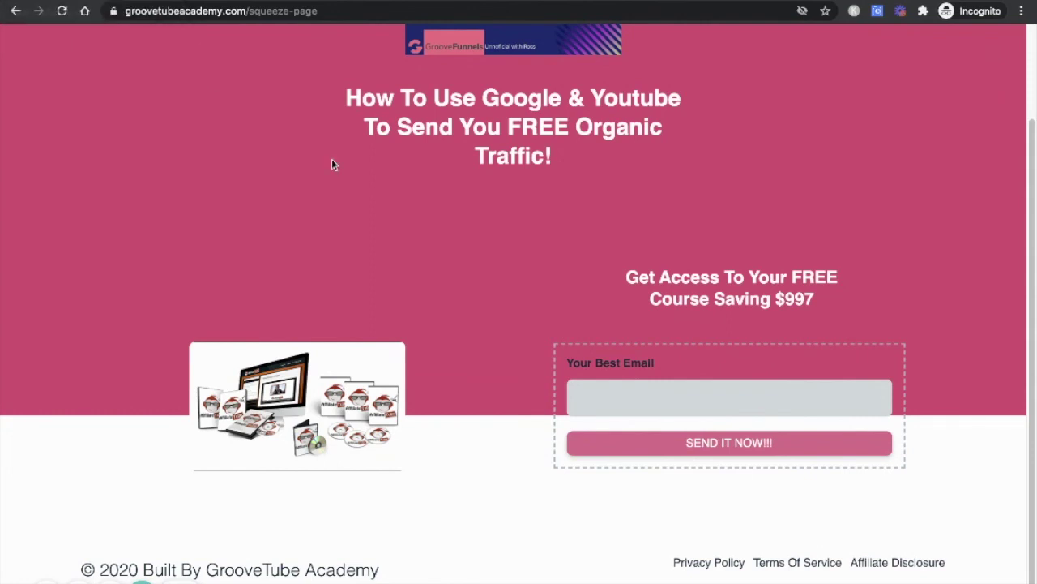
scroll(139, 29, up, 3)
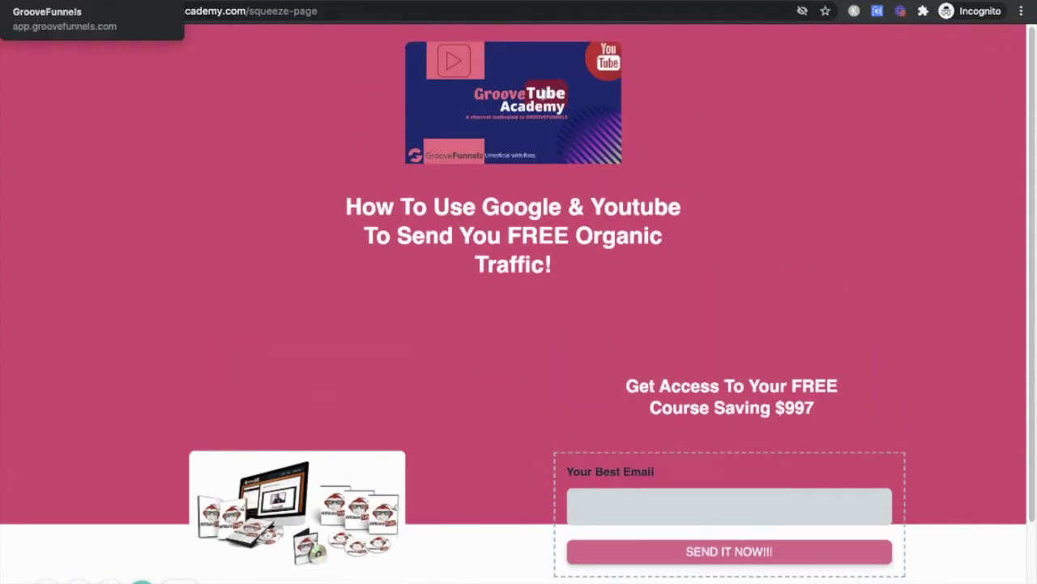